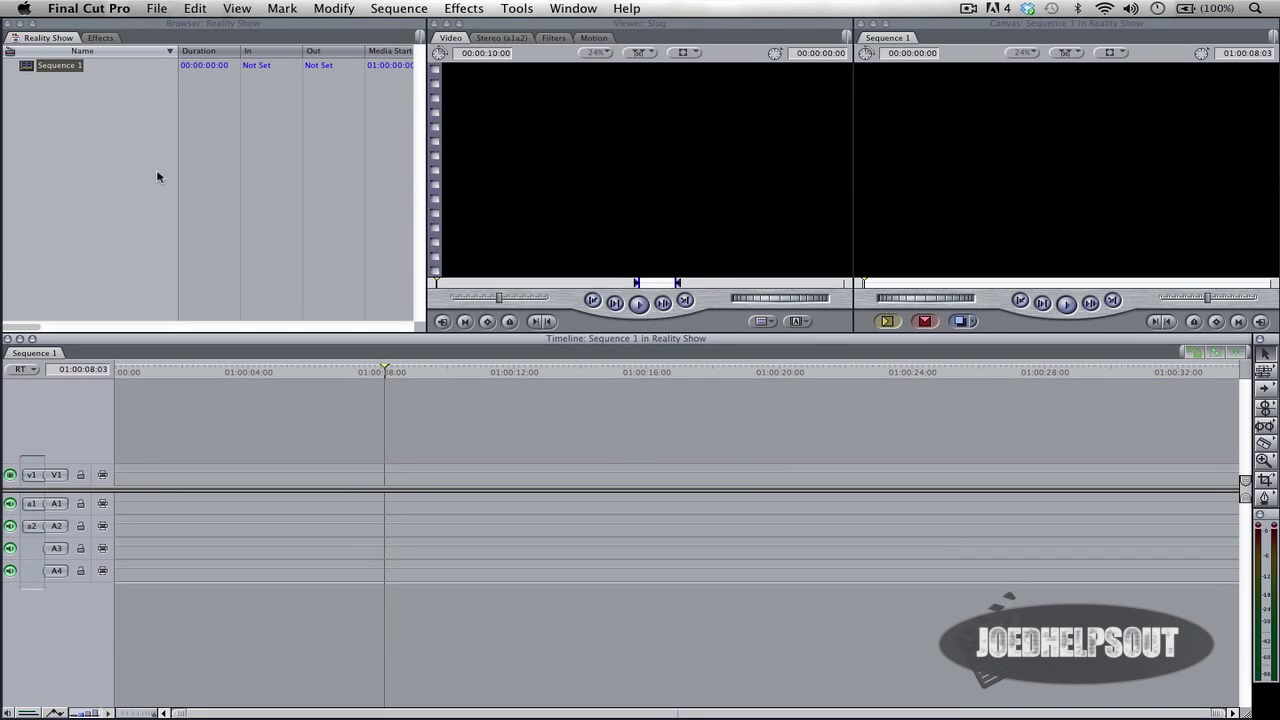
# Create seven additional sequences with default names in the Reality Show project
pyautogui.click(105, 123)
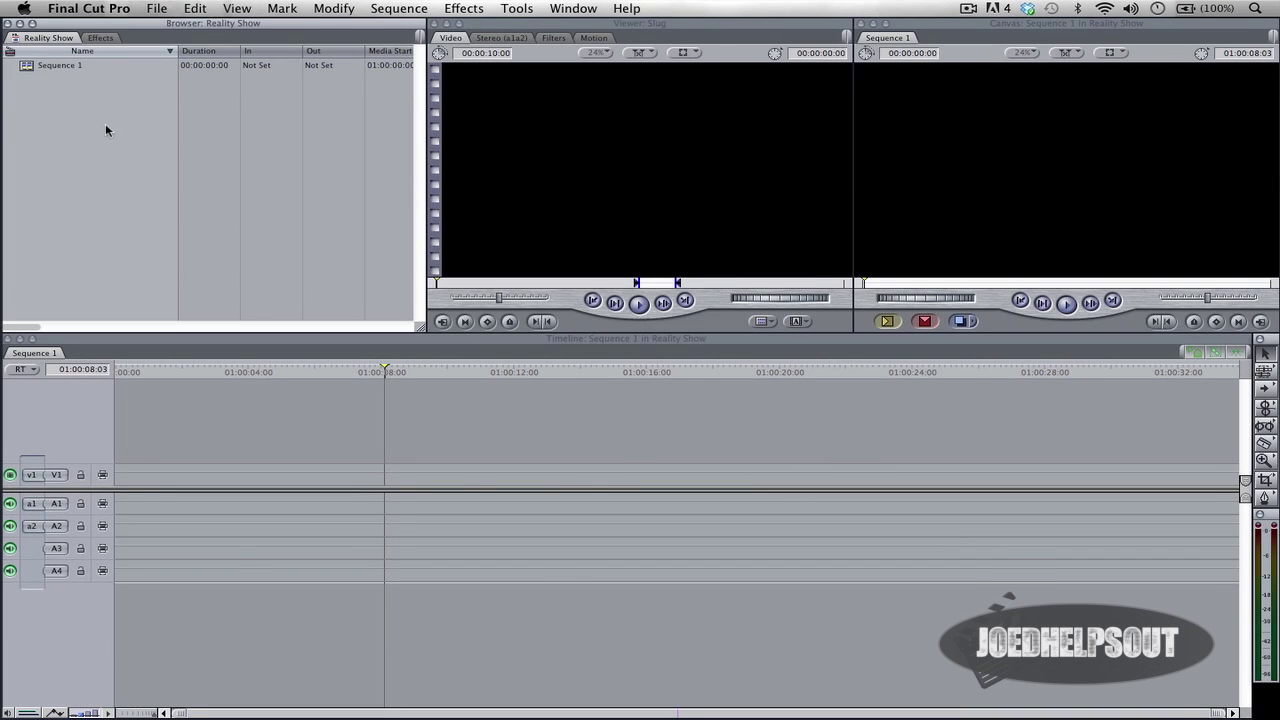
pyautogui.press('super+n')
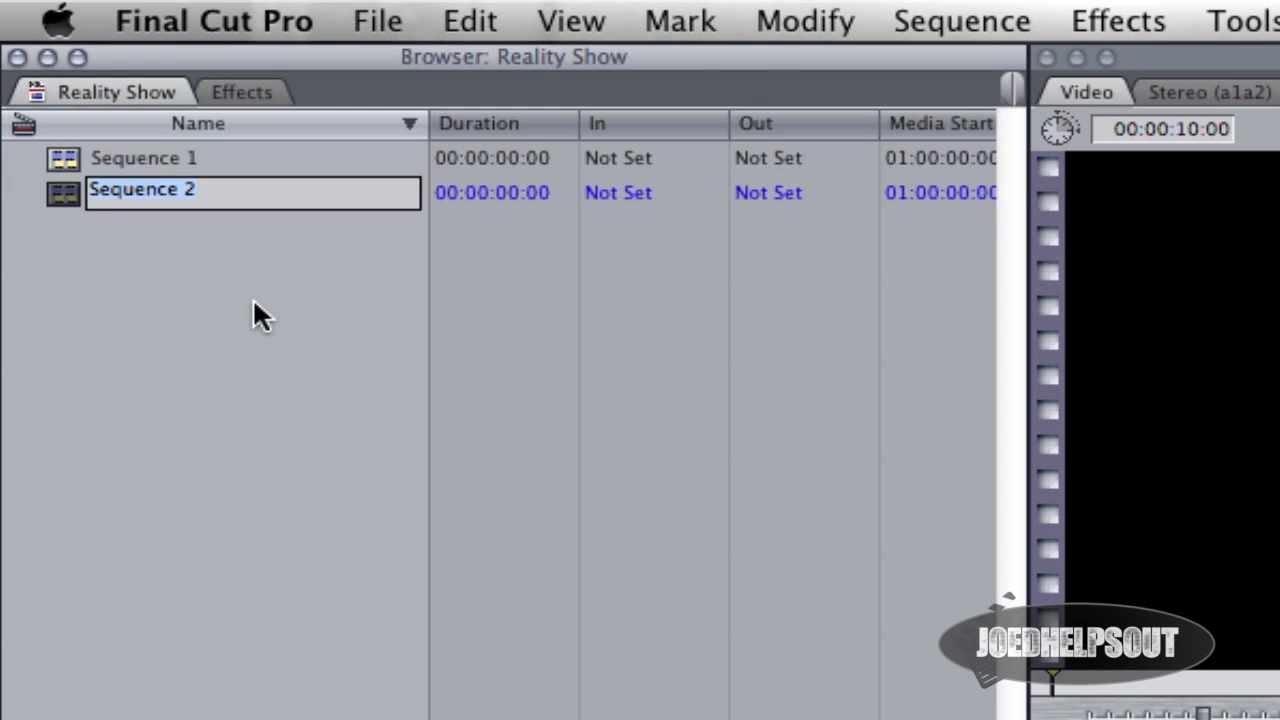
pyautogui.press('super+n')
pyautogui.press('super+n')
pyautogui.press('super+n')
pyautogui.press('super+n')
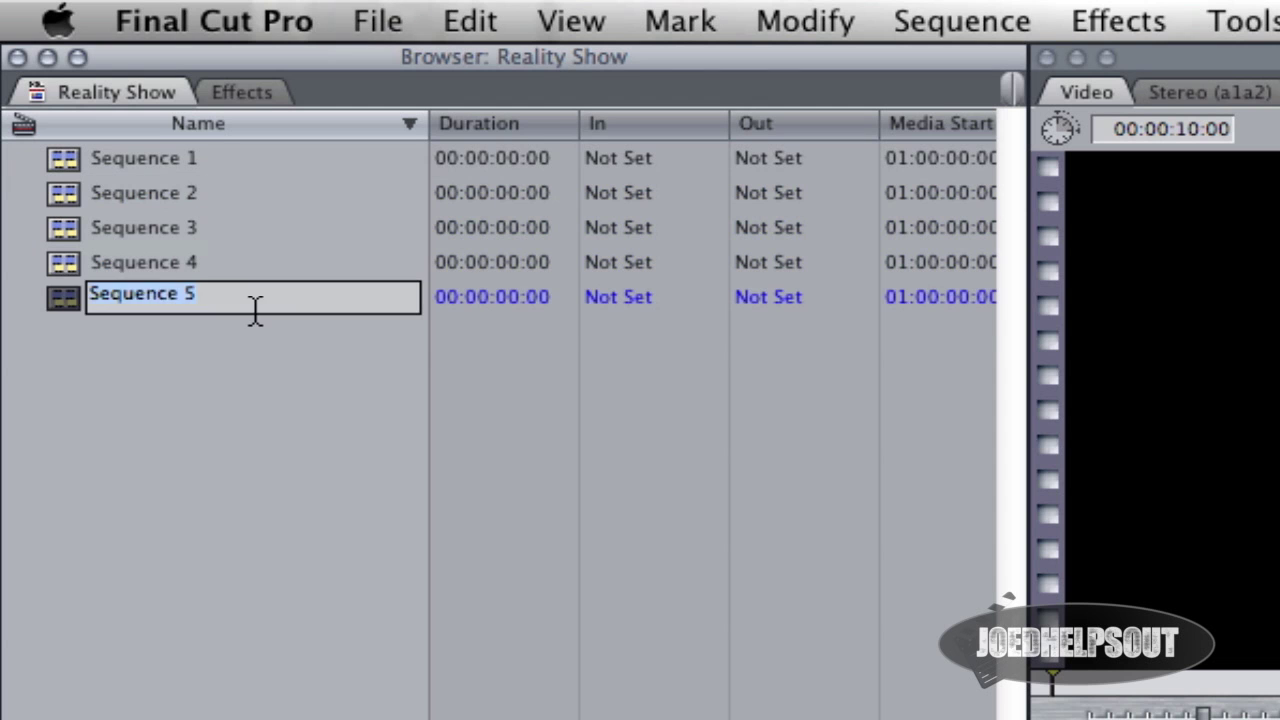
pyautogui.press('super+n')
pyautogui.press('super+n')
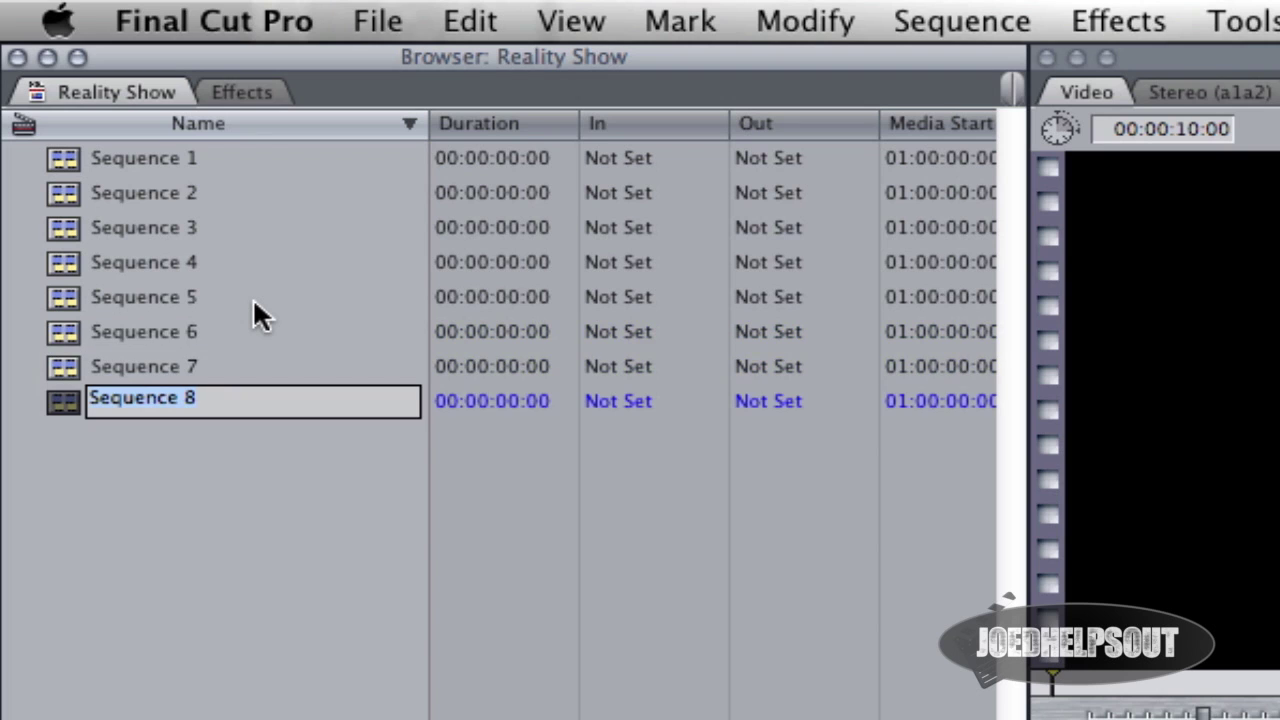
pyautogui.click(240, 540)
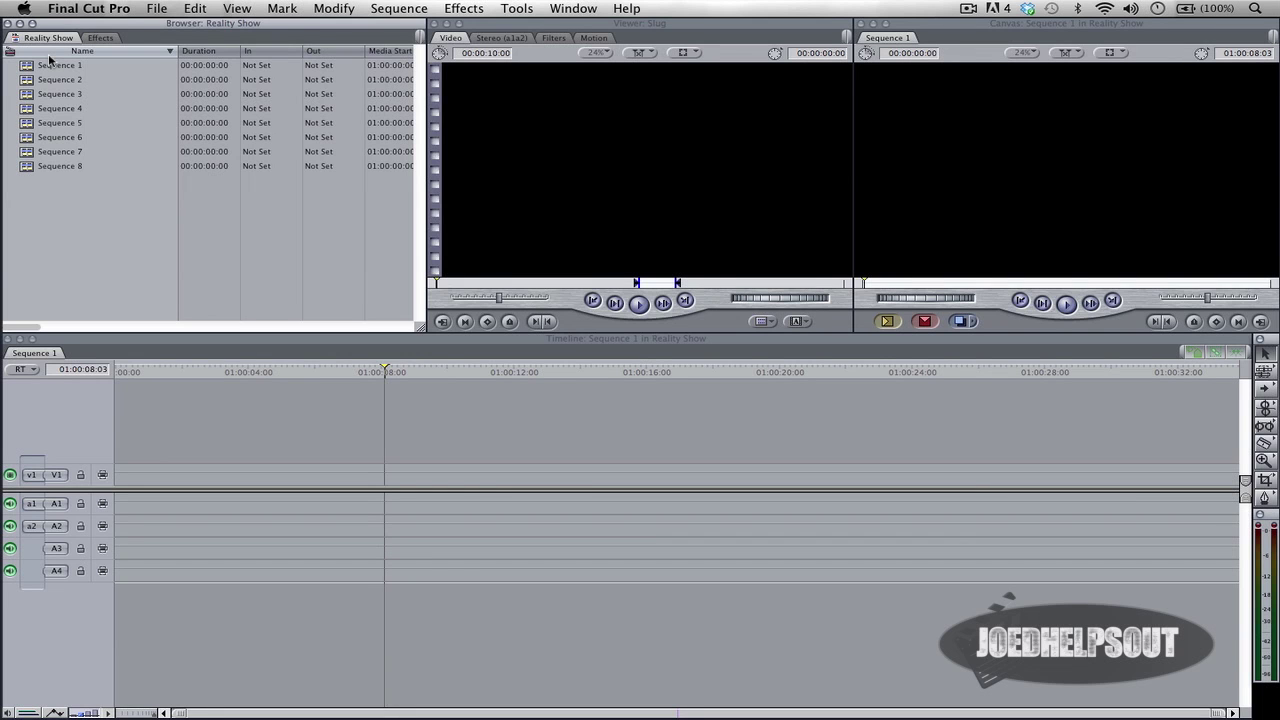
# Rename the first three sequences as Scene 1, Scene 2 and Scene 3
pyautogui.click(55, 64)
pyautogui.click(56, 64)
pyautogui.write('Scene 1')
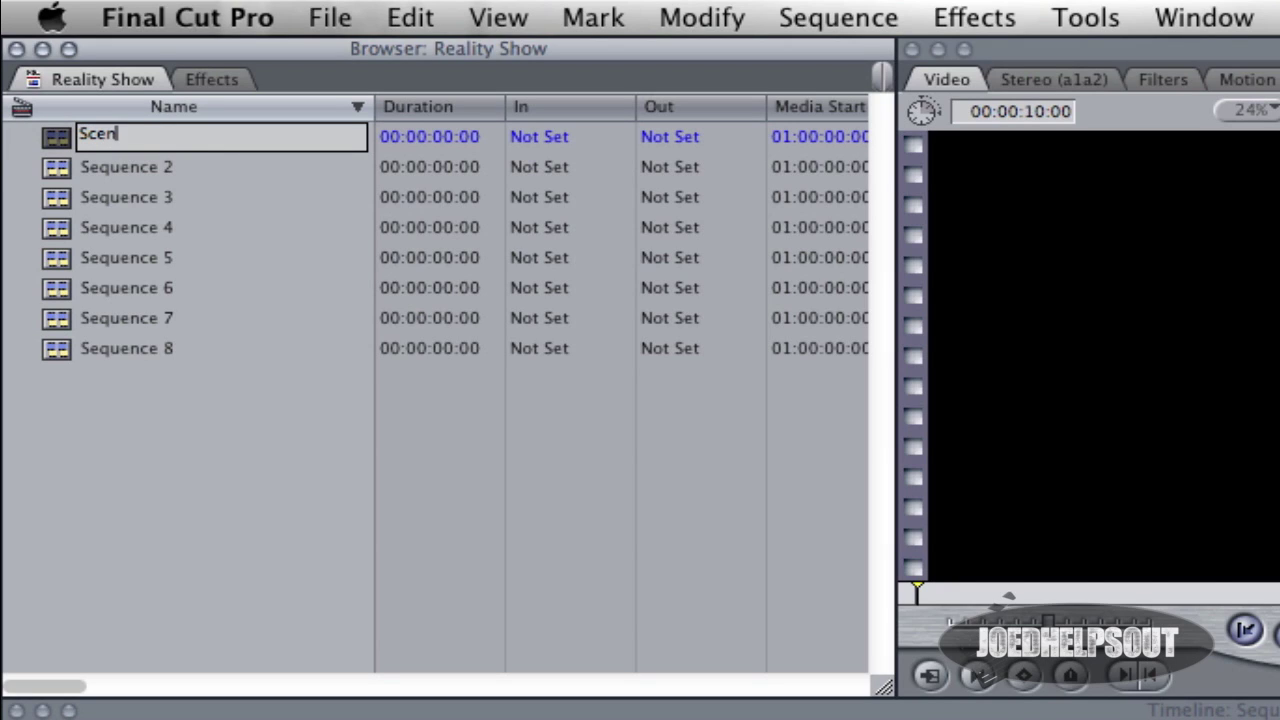
pyautogui.press('Return')
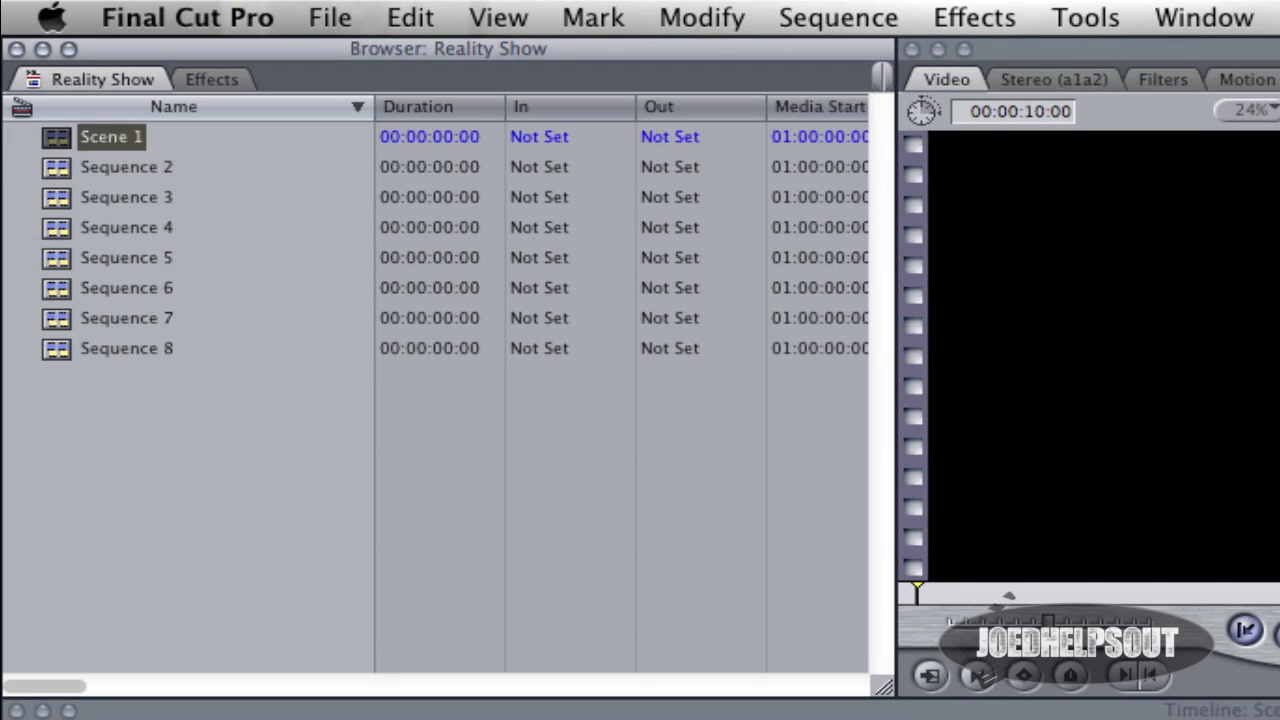
pyautogui.click(111, 171)
pyautogui.click(111, 171)
pyautogui.write('Scene 2')
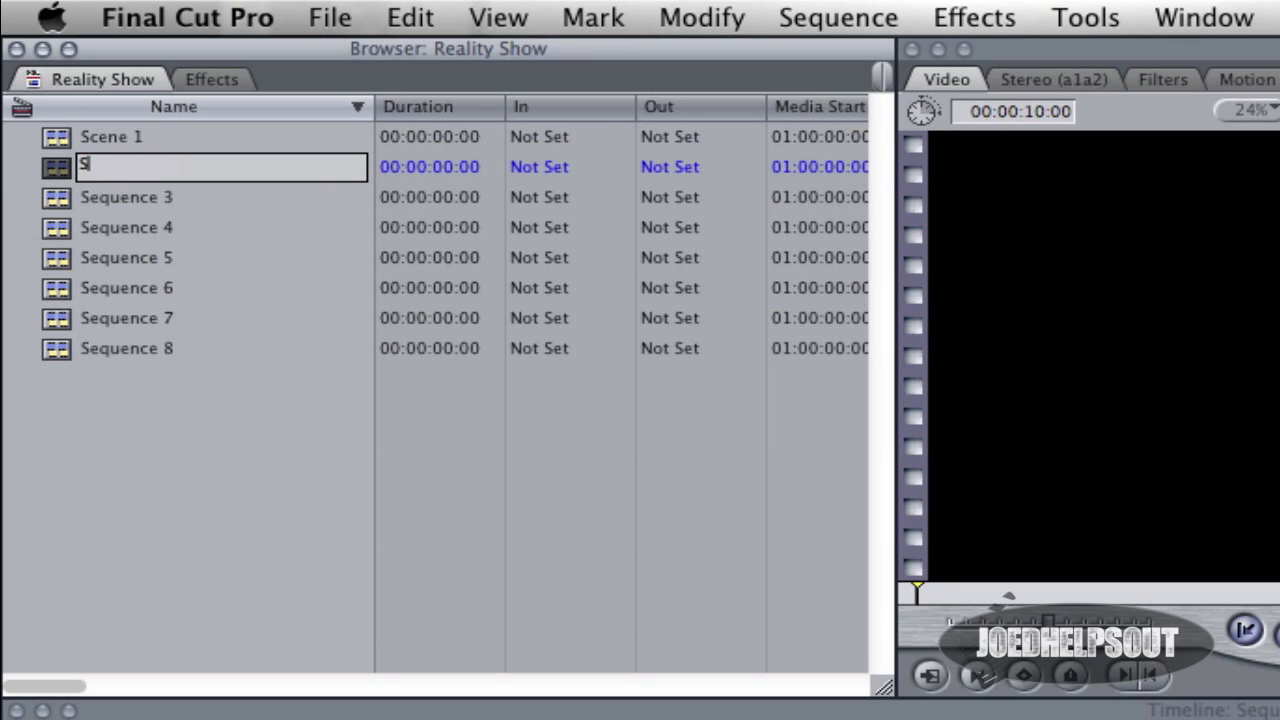
pyautogui.press('Return')
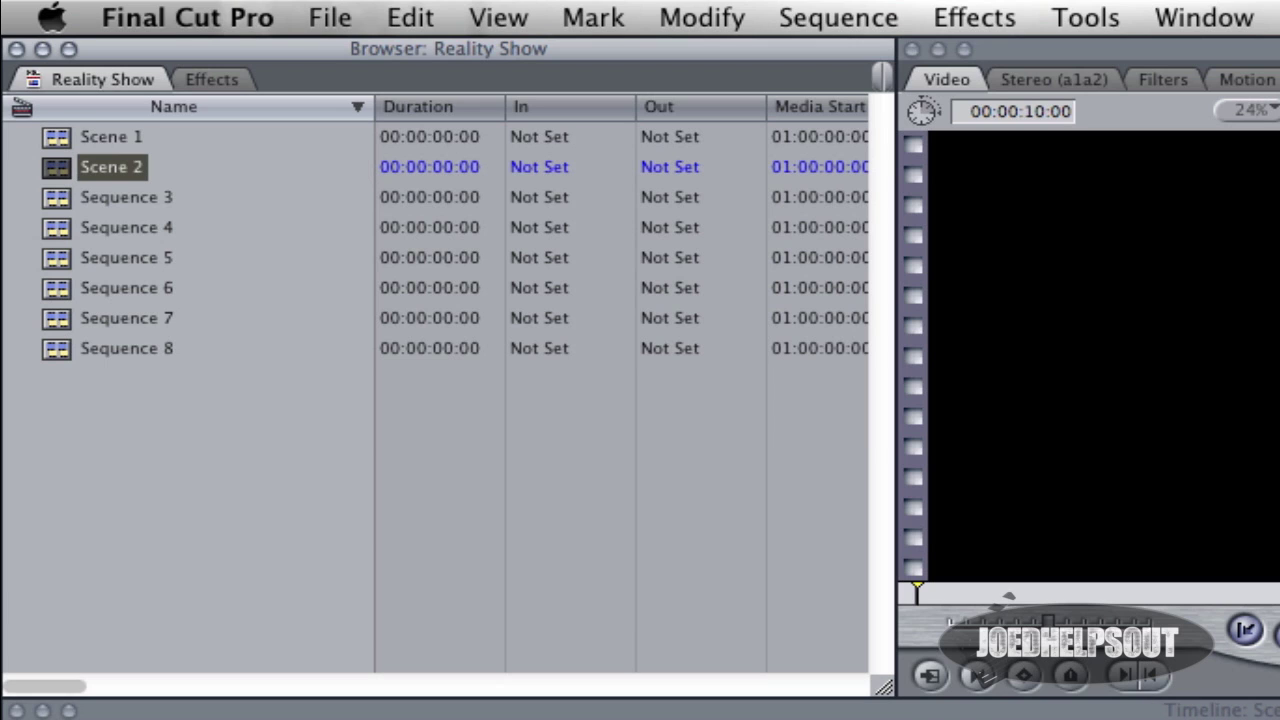
pyautogui.click(108, 199)
pyautogui.click(106, 200)
pyautogui.write('Scene 3')
pyautogui.press('Return')
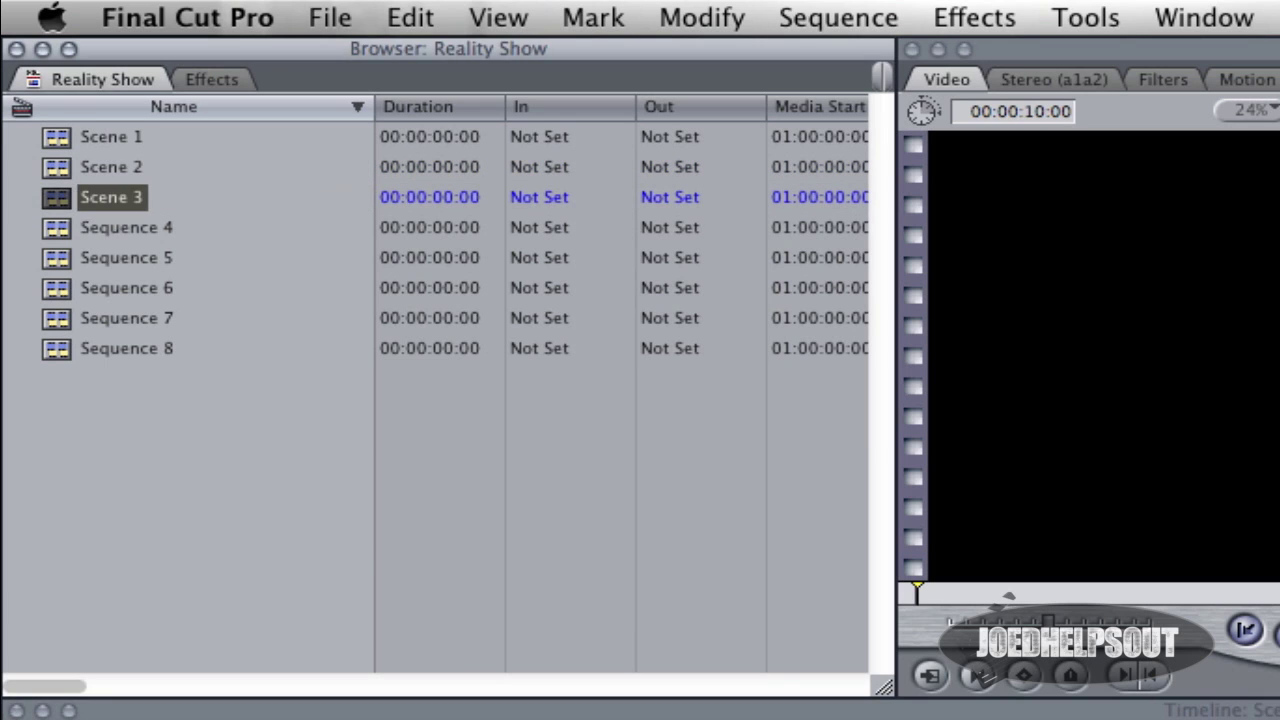
# Rename Sequence 8 as Master Sequence
pyautogui.click(57, 228)
pyautogui.click(132, 343)
pyautogui.click(132, 343)
pyautogui.write('Master')
pyautogui.press('BackSpace')
pyautogui.press('BackSpace')
pyautogui.press('BackSpace')
pyautogui.write('ter Sequence')
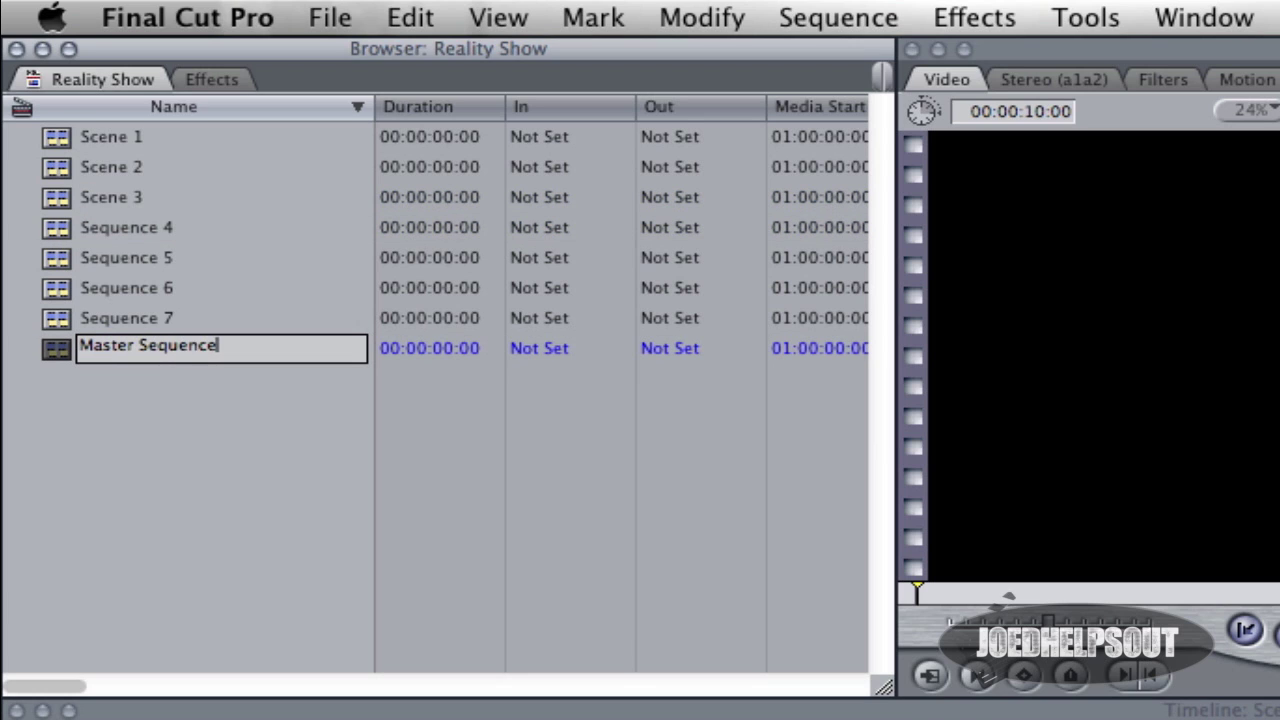
pyautogui.press('Return')
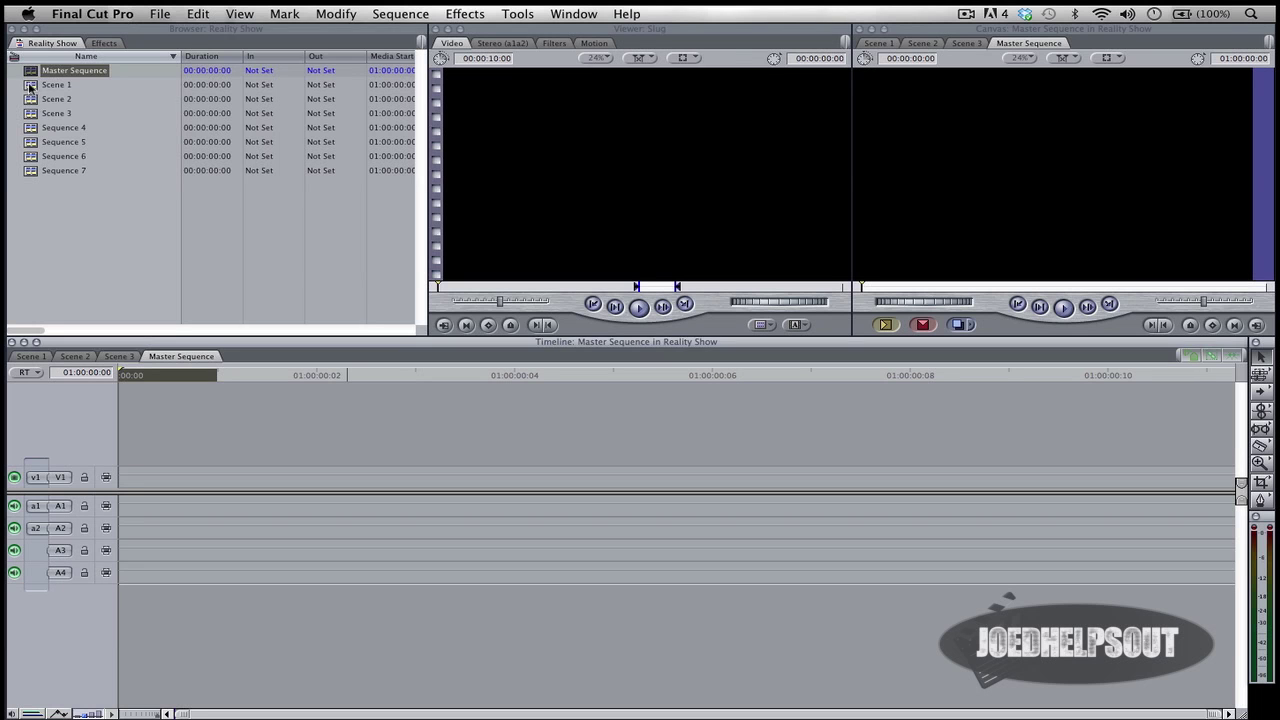
# Place Scene 1 through Scene 3 together at the start of the Master Sequence timeline
pyautogui.click(56, 166)
pyautogui.keyDown('shift'); pyautogui.click(56, 225); pyautogui.keyUp('shift')
pyautogui.moveTo(30, 97); pyautogui.dragTo(140, 491)
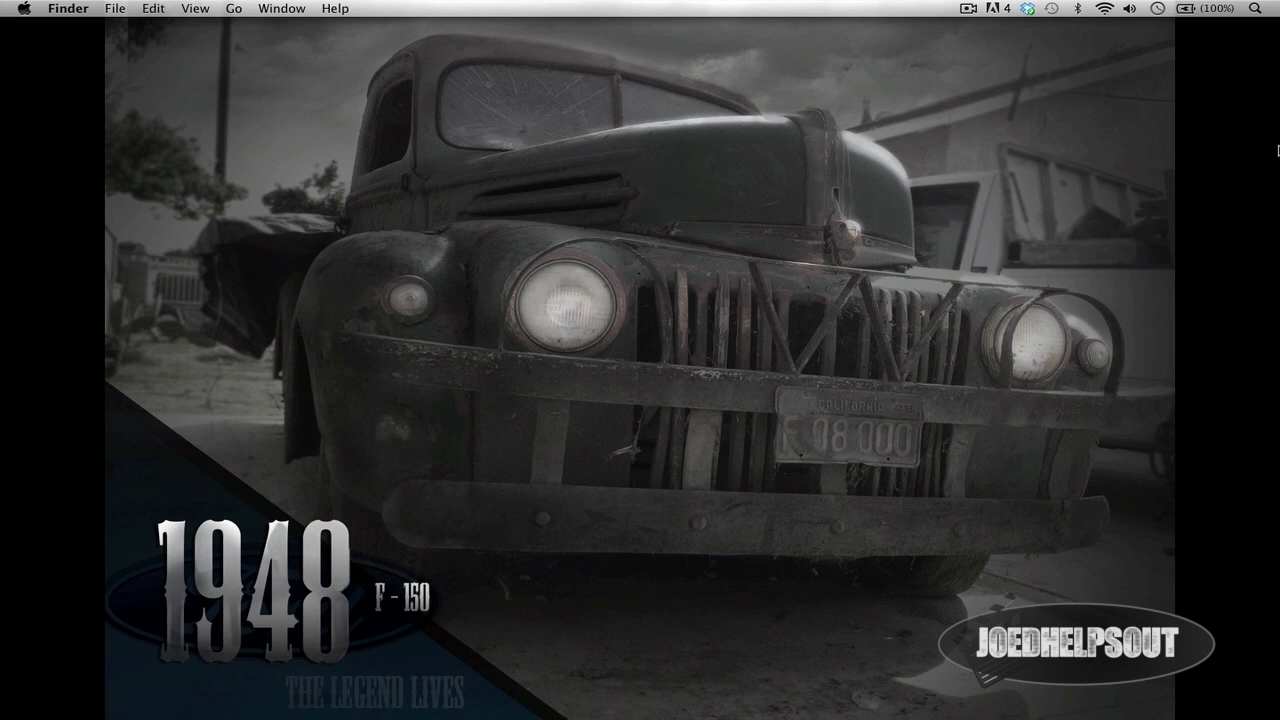
# Switch to Final Cut Pro X and create a project named Sequence 1 on the external drive with the default settings
pyautogui.moveTo(1277, 178)
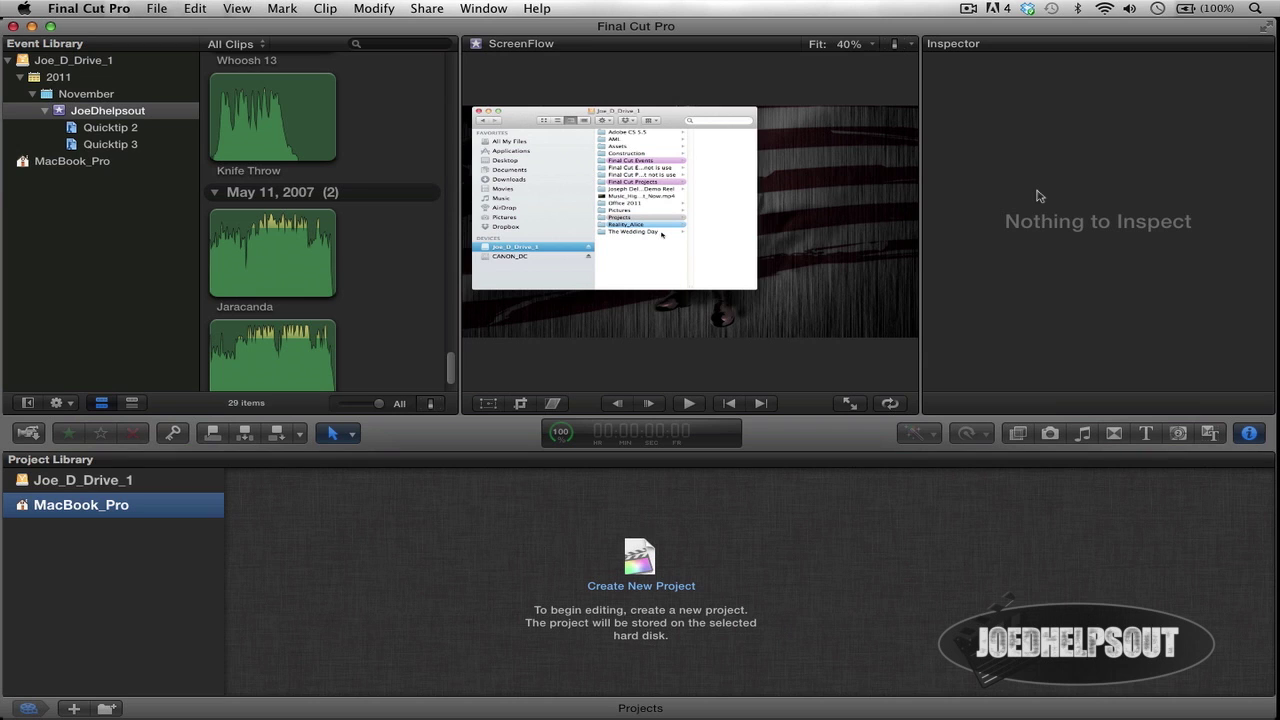
pyautogui.click(144, 479)
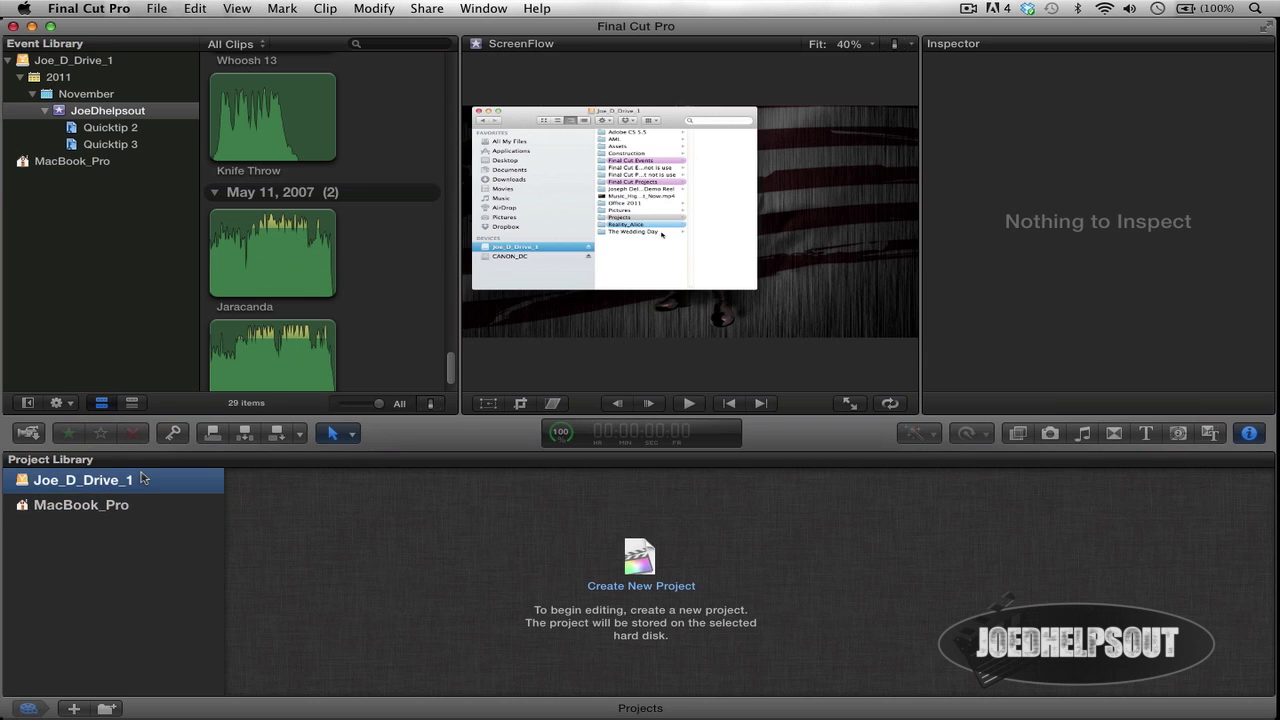
pyautogui.click(104, 510)
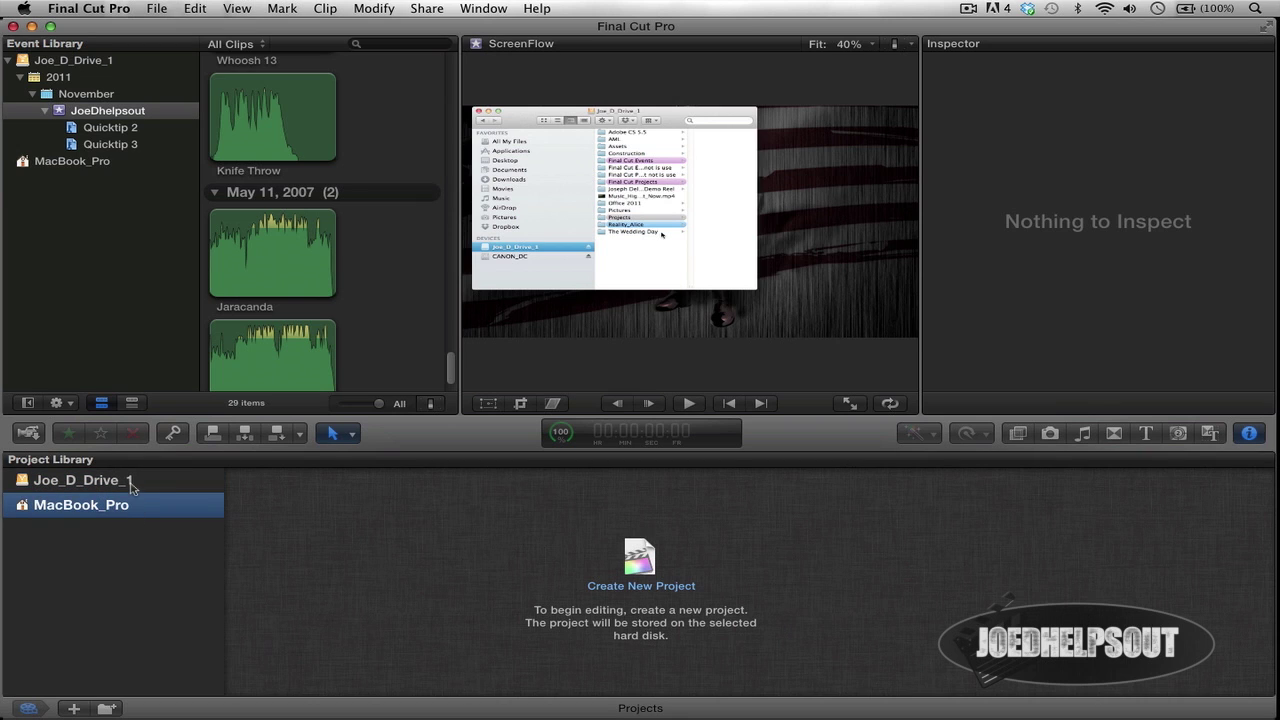
pyautogui.click(131, 485)
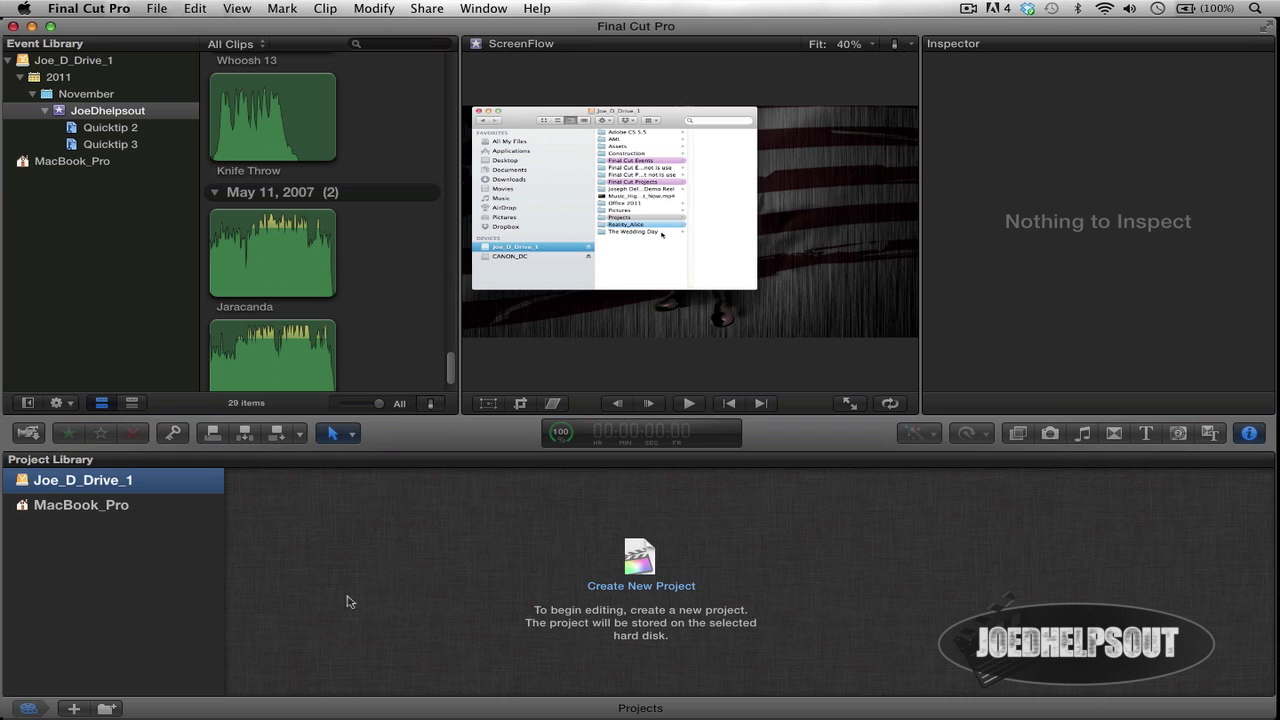
pyautogui.click(578, 588)
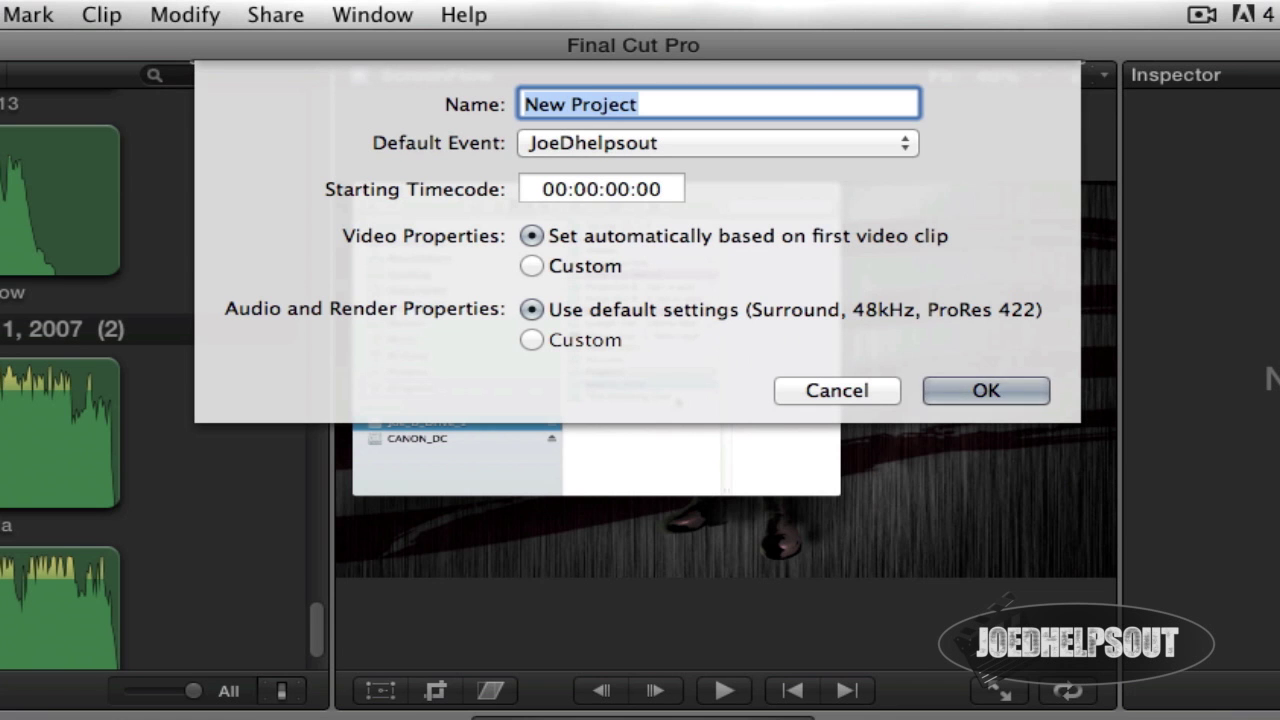
pyautogui.write('Sequence 1')
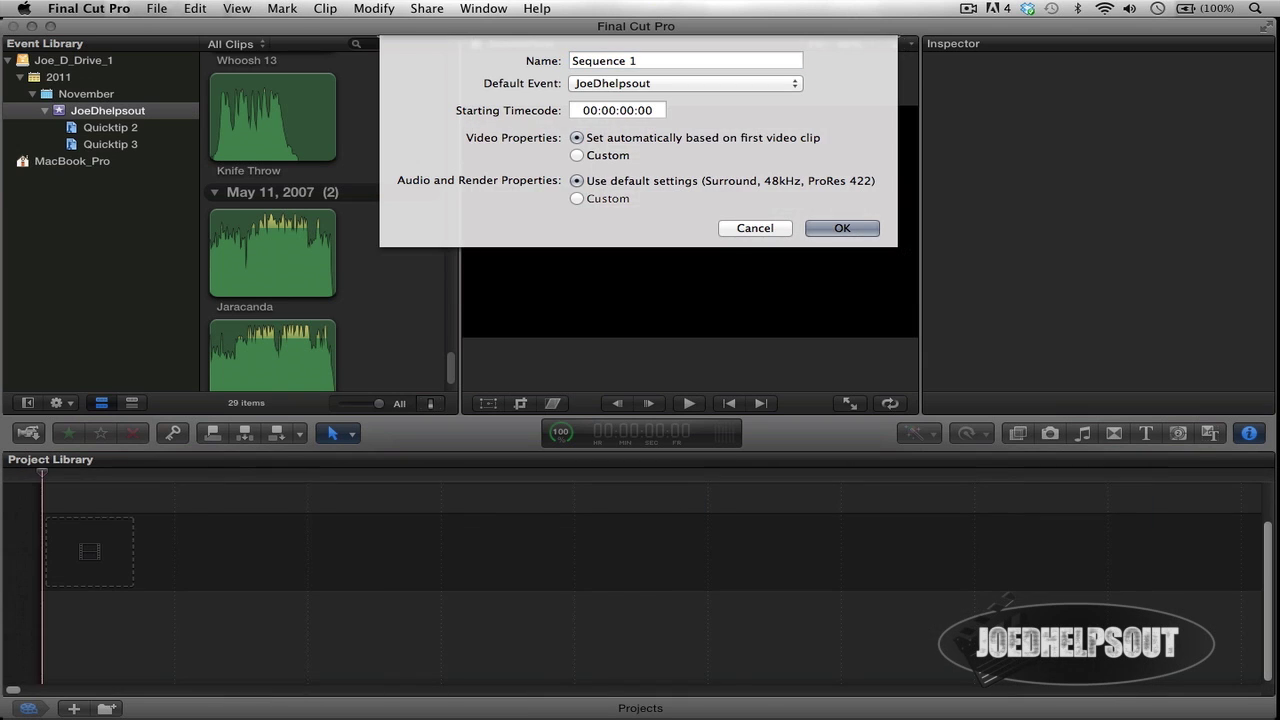
pyautogui.press('Return')
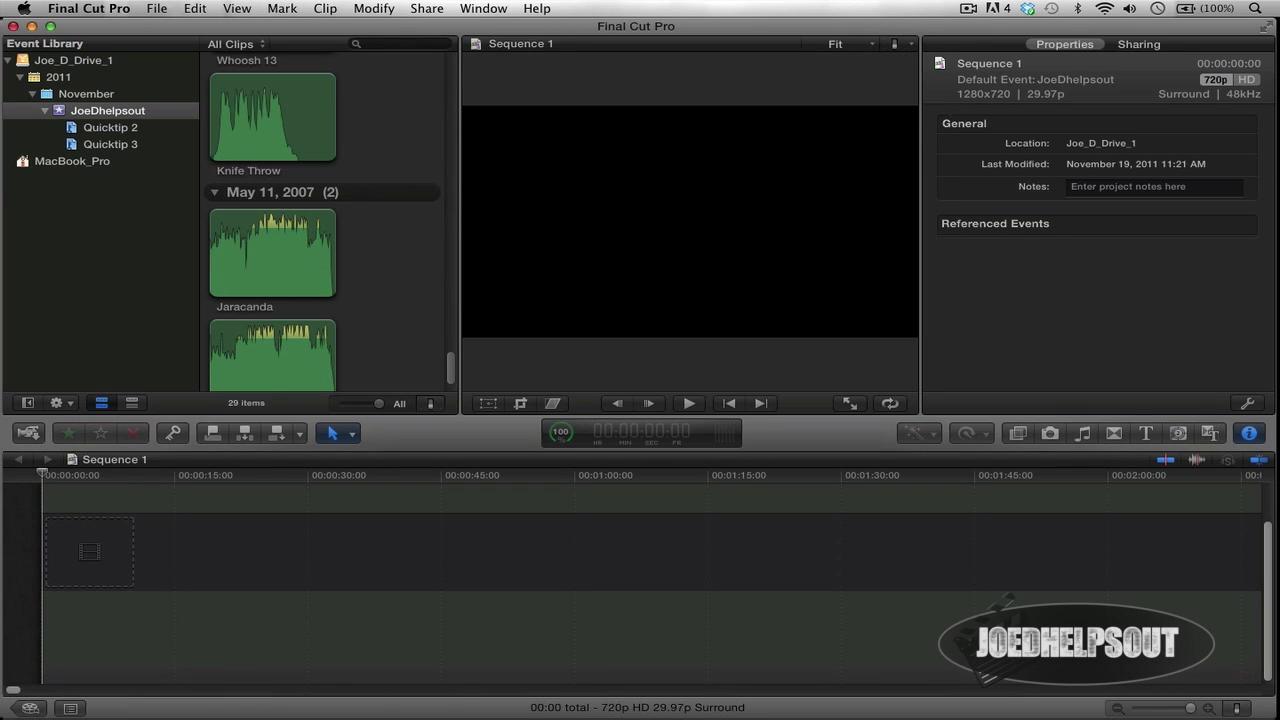
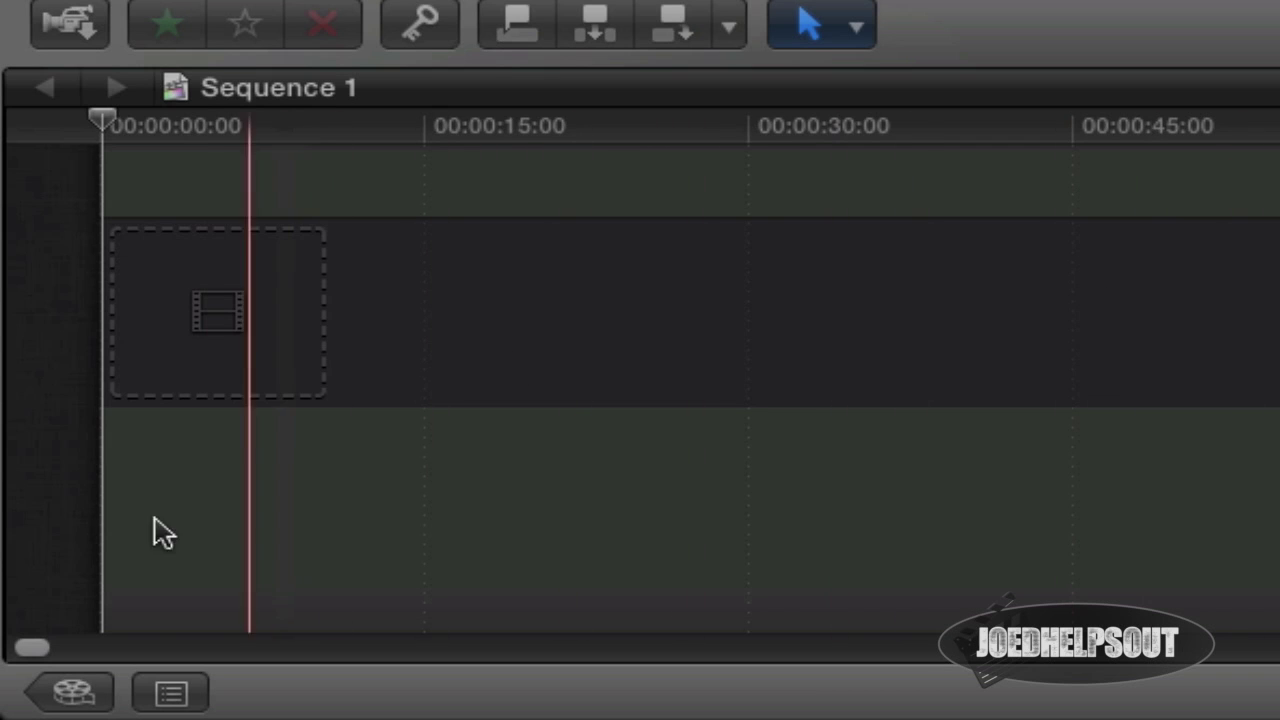
# Return to the project library and duplicate Sequence 1 as project only, including render files, on the same drive
pyautogui.click(75, 690)
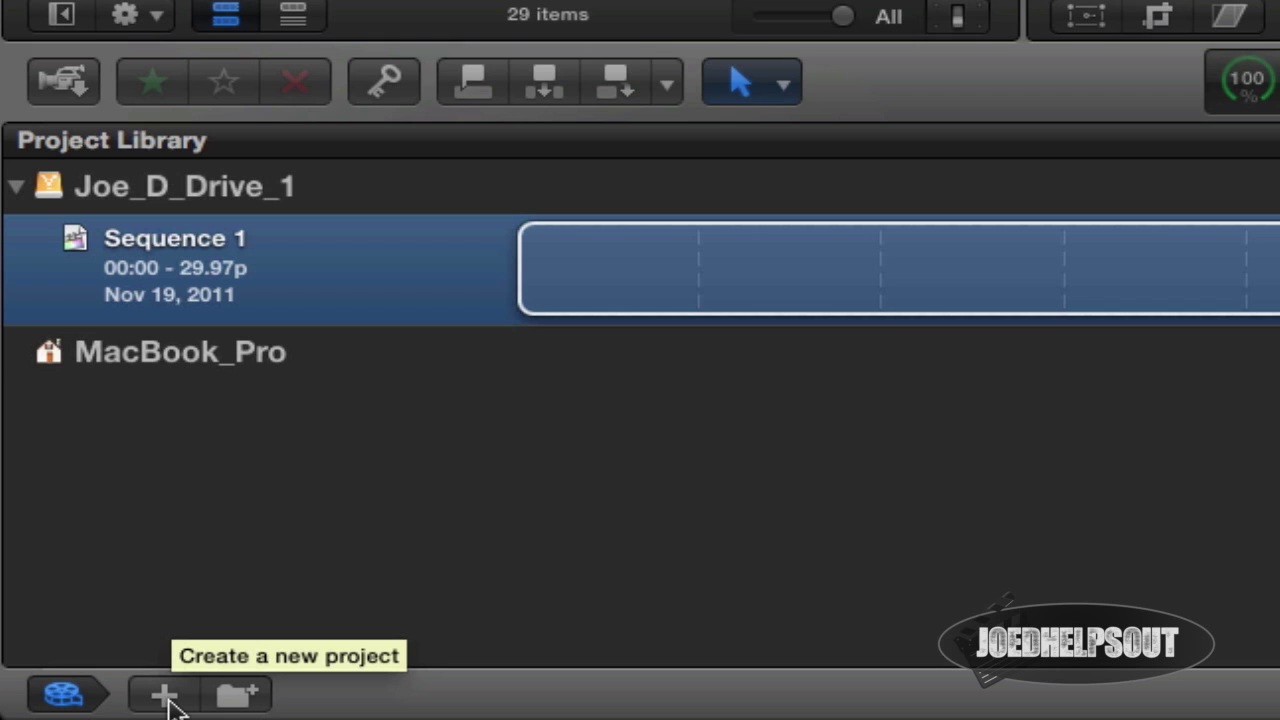
pyautogui.rightClick(372, 302)
pyautogui.click(700, 468)
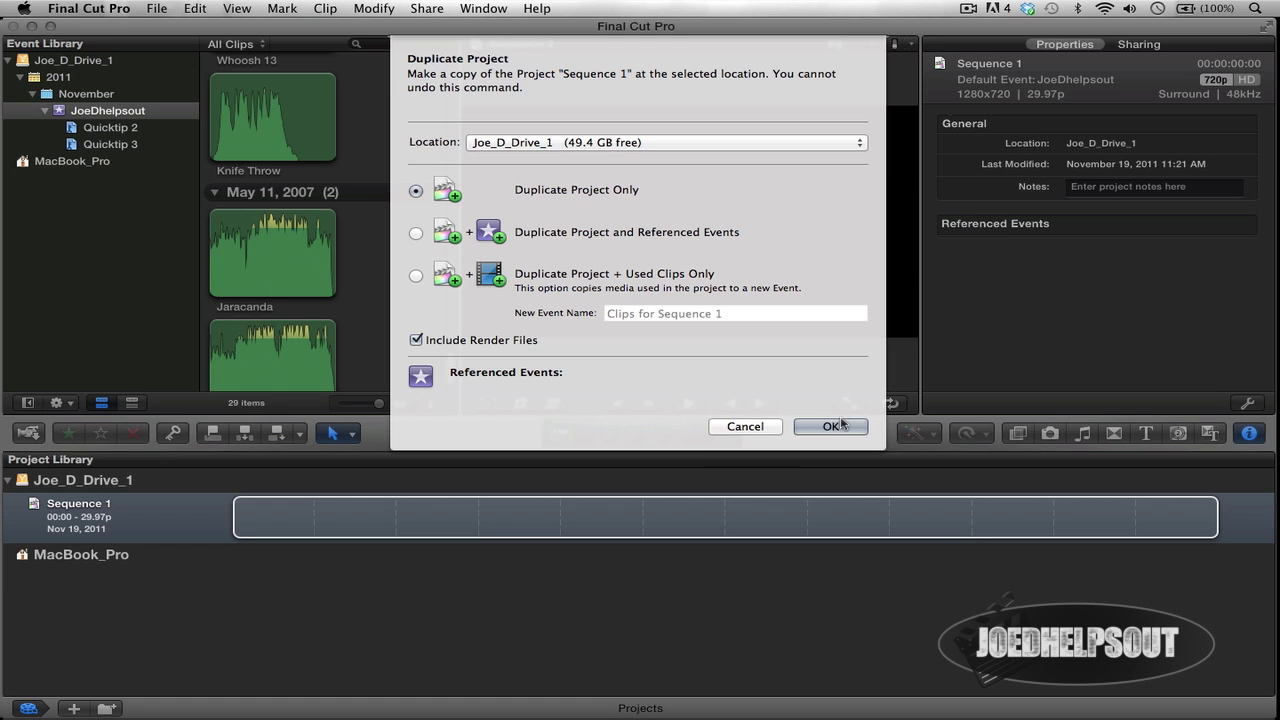
pyautogui.click(831, 426)
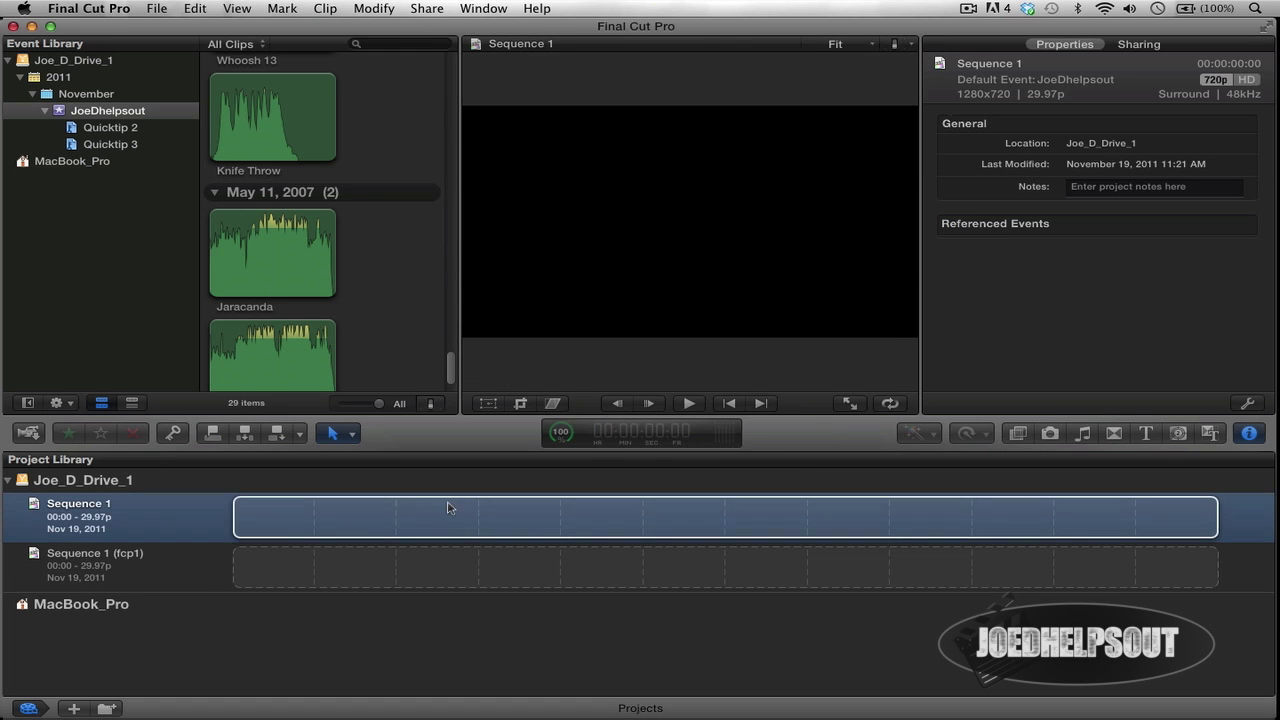
# Rename the duplicated project as Sequence 2
pyautogui.click(182, 564)
pyautogui.click(127, 554)
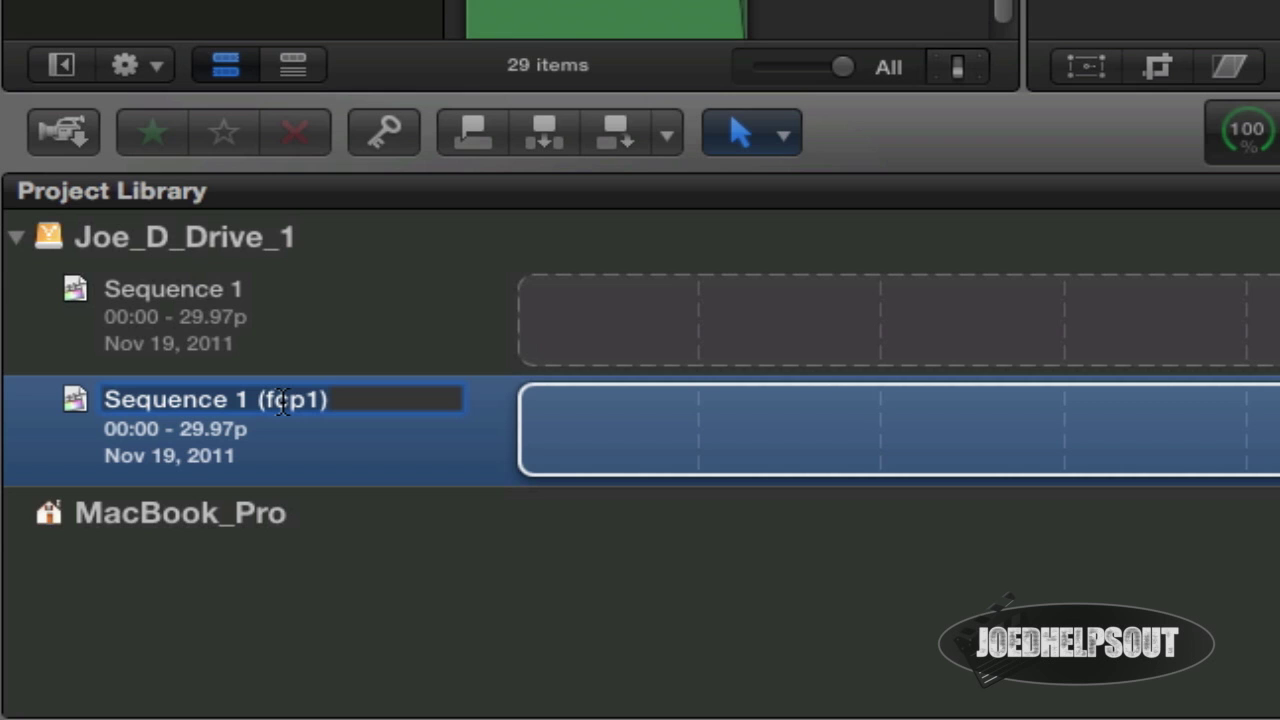
pyautogui.press('BackSpace')
pyautogui.press('BackSpace')
pyautogui.press('BackSpace')
pyautogui.press('BackSpace')
pyautogui.press('BackSpace')
pyautogui.press('BackSpace')
pyautogui.press('BackSpace')
pyautogui.press('BackSpace')
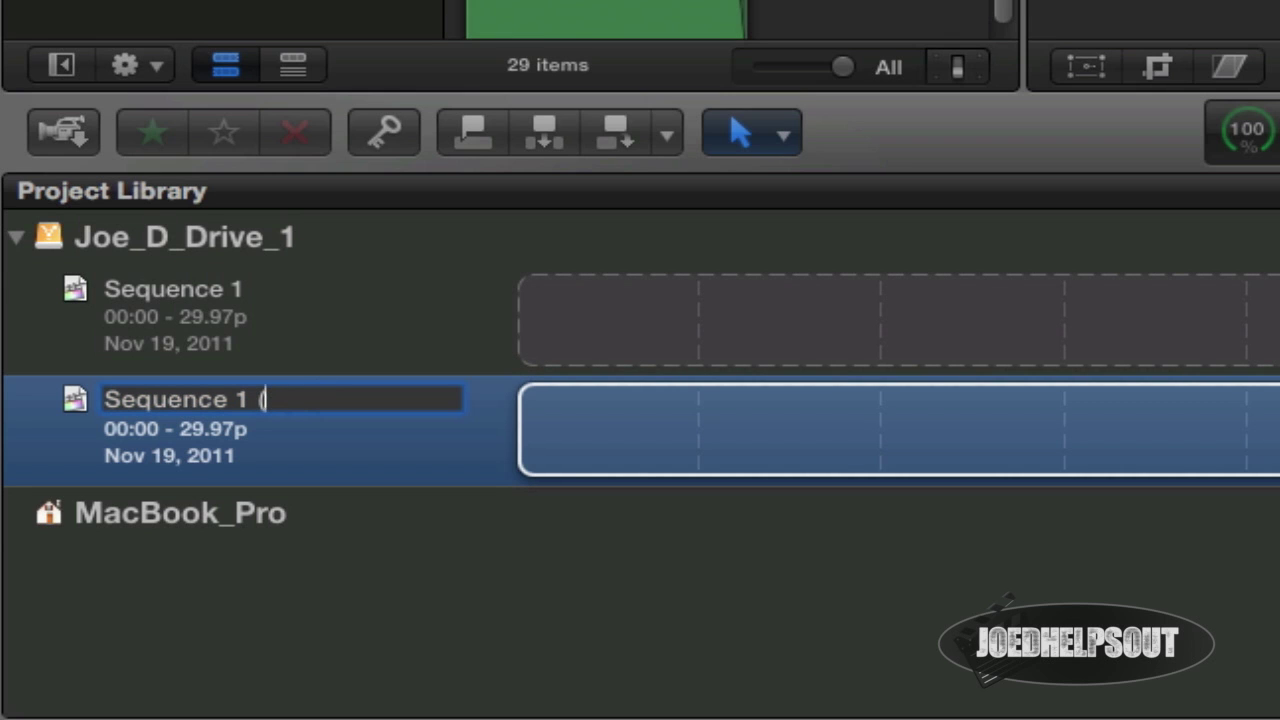
pyautogui.write('2')
pyautogui.press('Return')
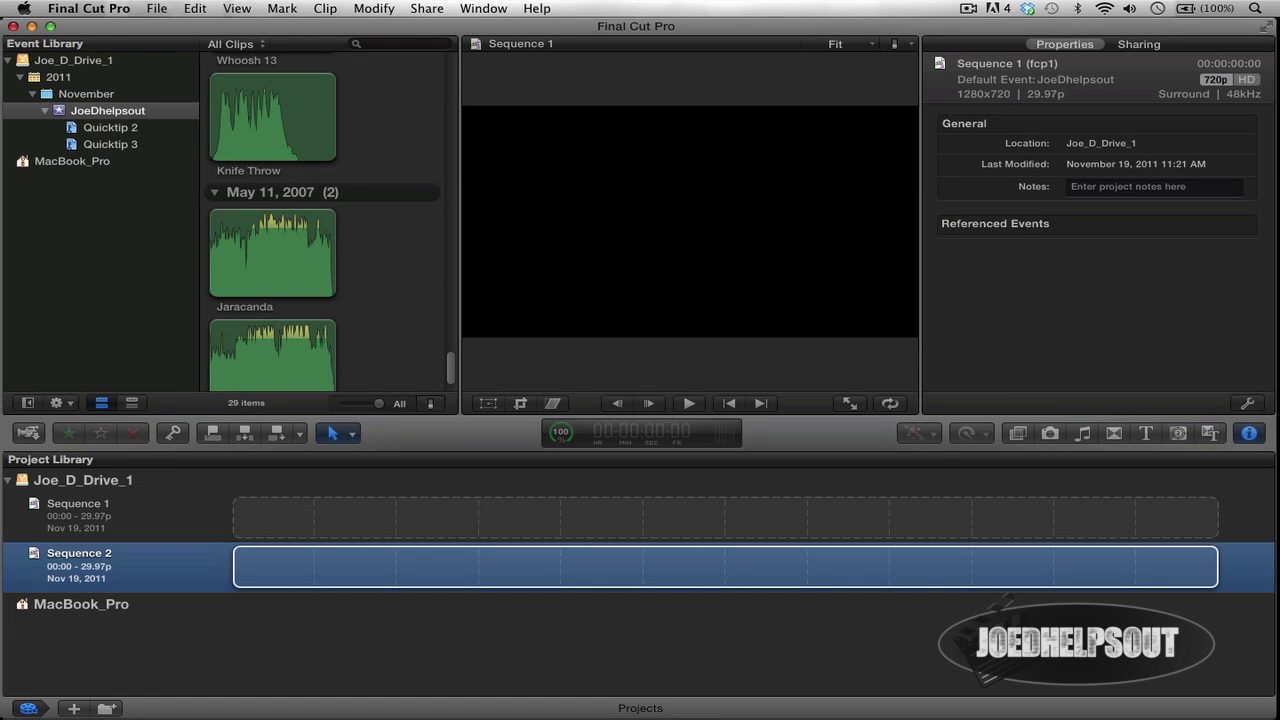
# Open Sequence 2 in the timeline and switch back and forth between it and Sequence 1 through the timeline history
pyautogui.doubleClick(168, 562)
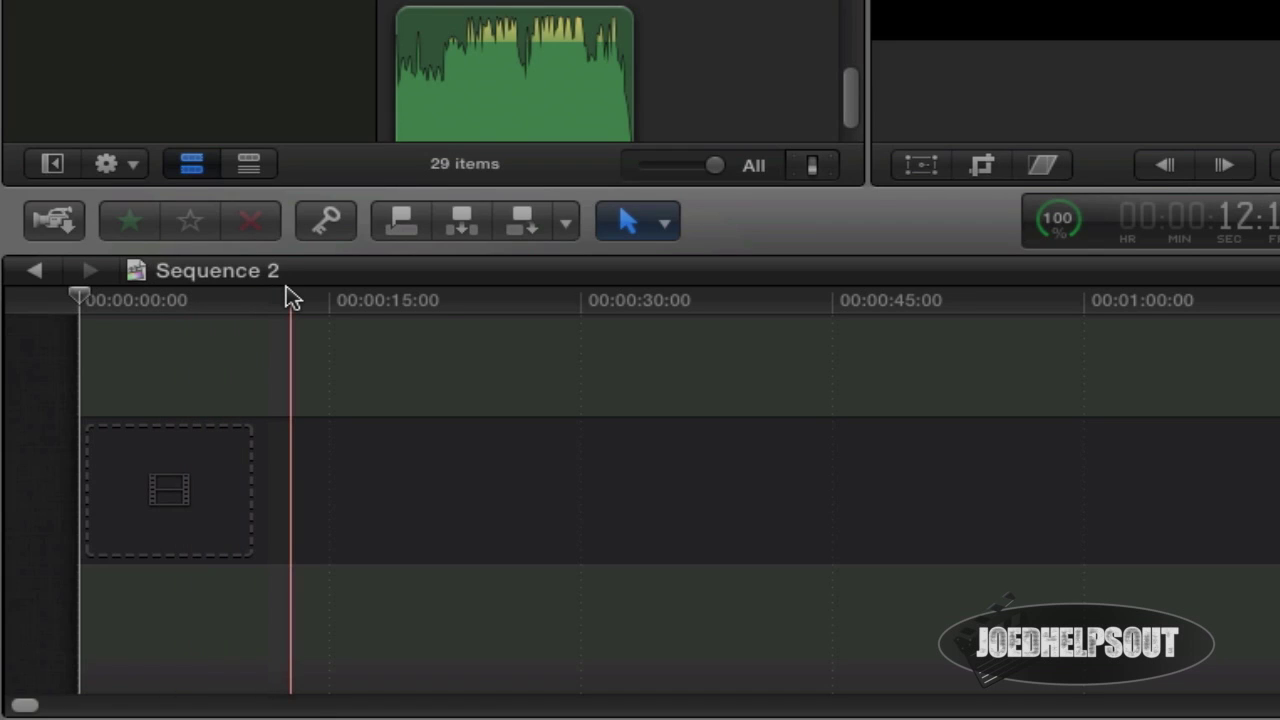
pyautogui.click(38, 270)
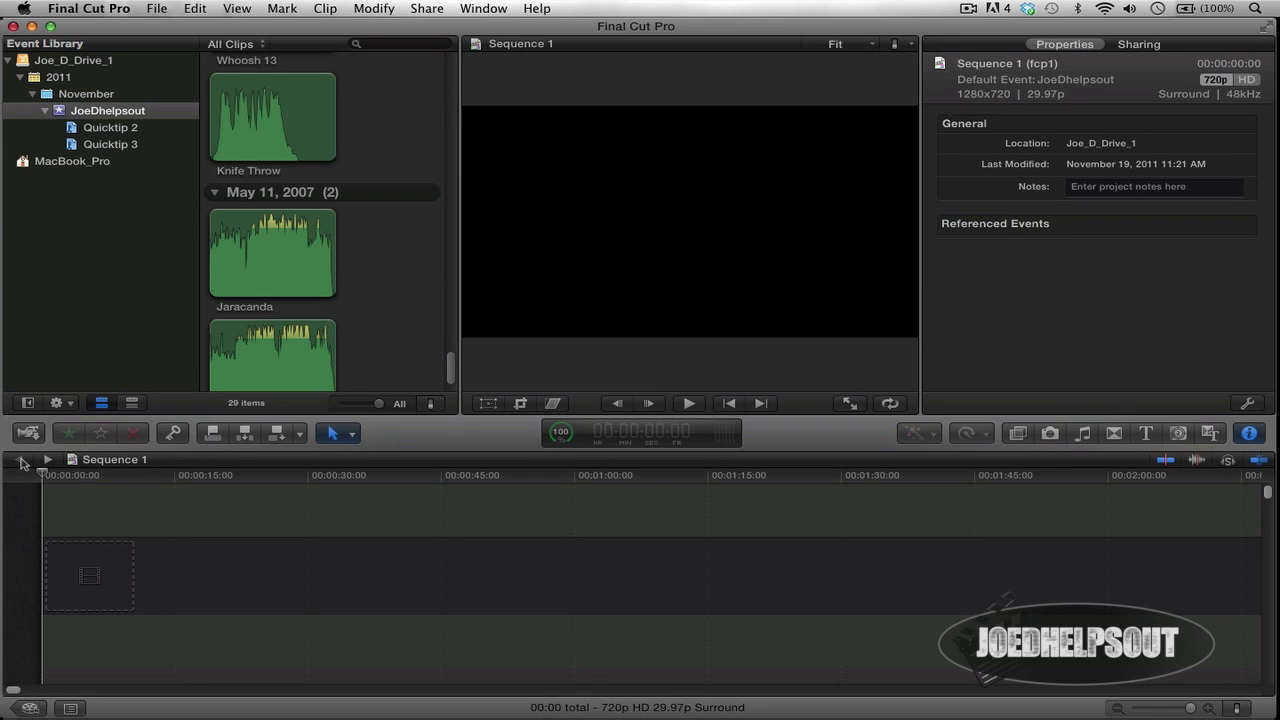
pyautogui.click(47, 459)
pyautogui.click(20, 460)
pyautogui.click(44, 461)
pyautogui.click(25, 460)
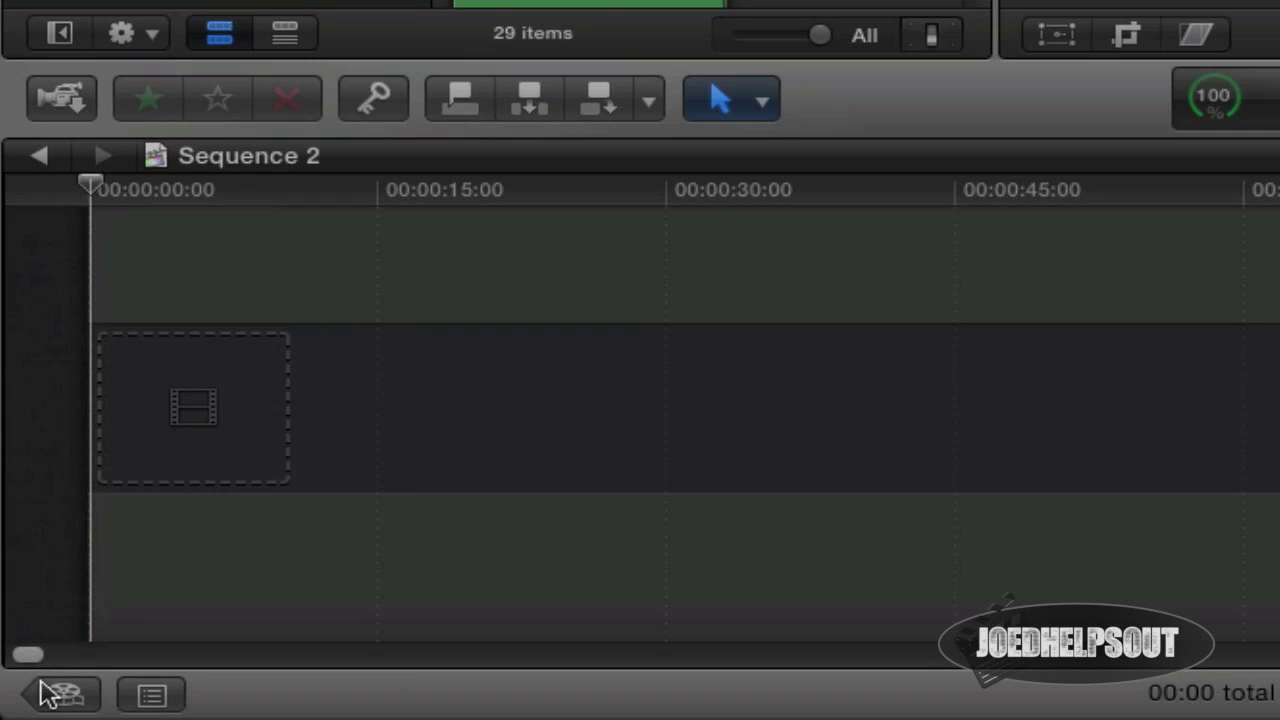
# Return to the project library and permanently delete the Sequence 2 project
pyautogui.click(55, 700)
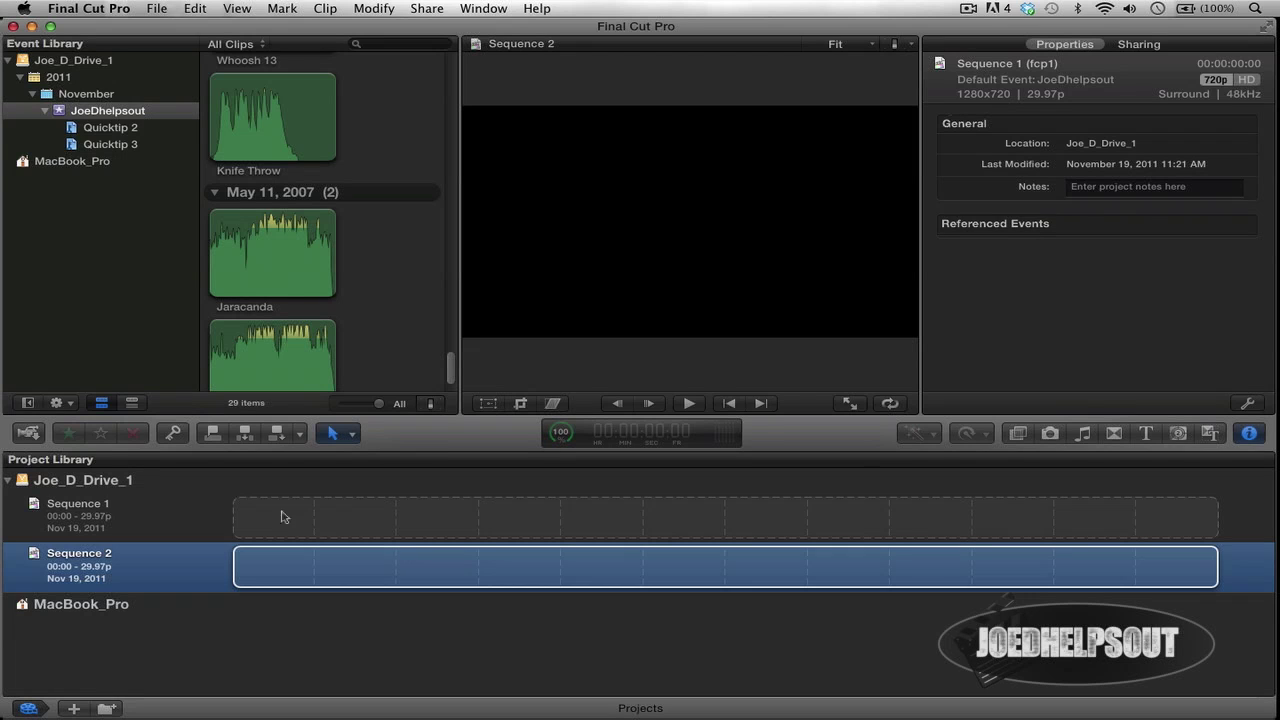
pyautogui.click(200, 515)
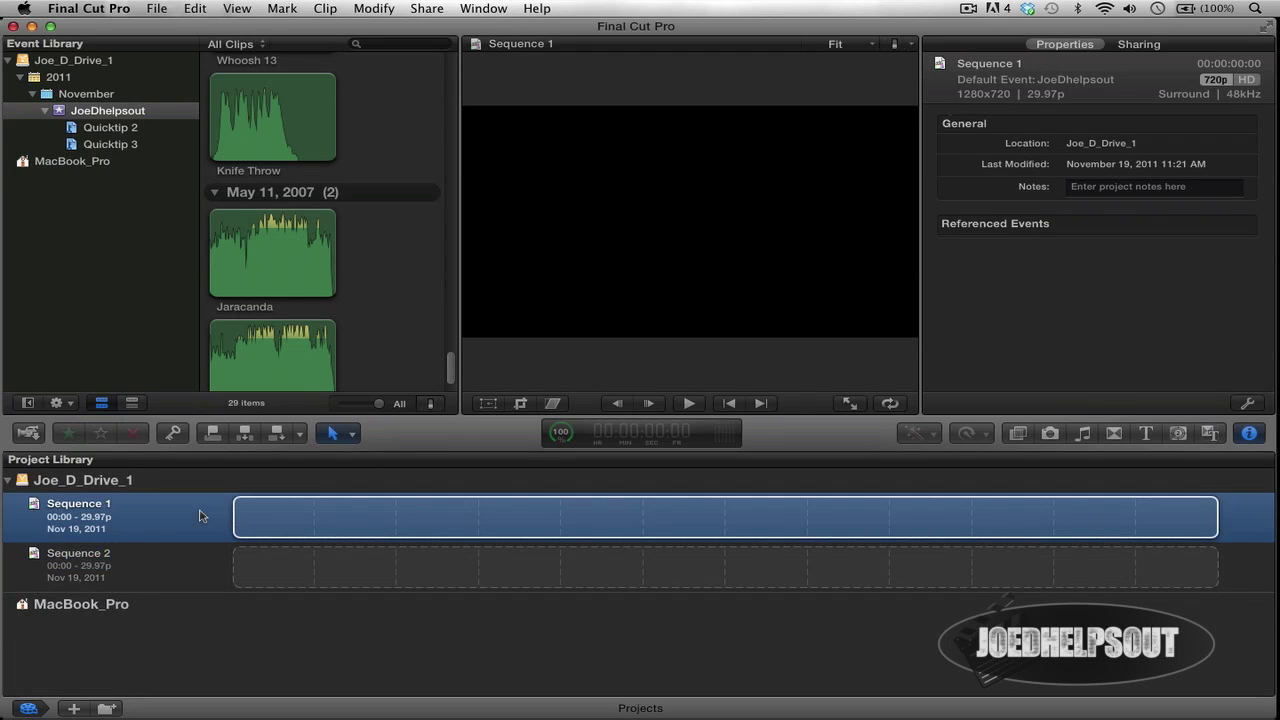
pyautogui.click(177, 564)
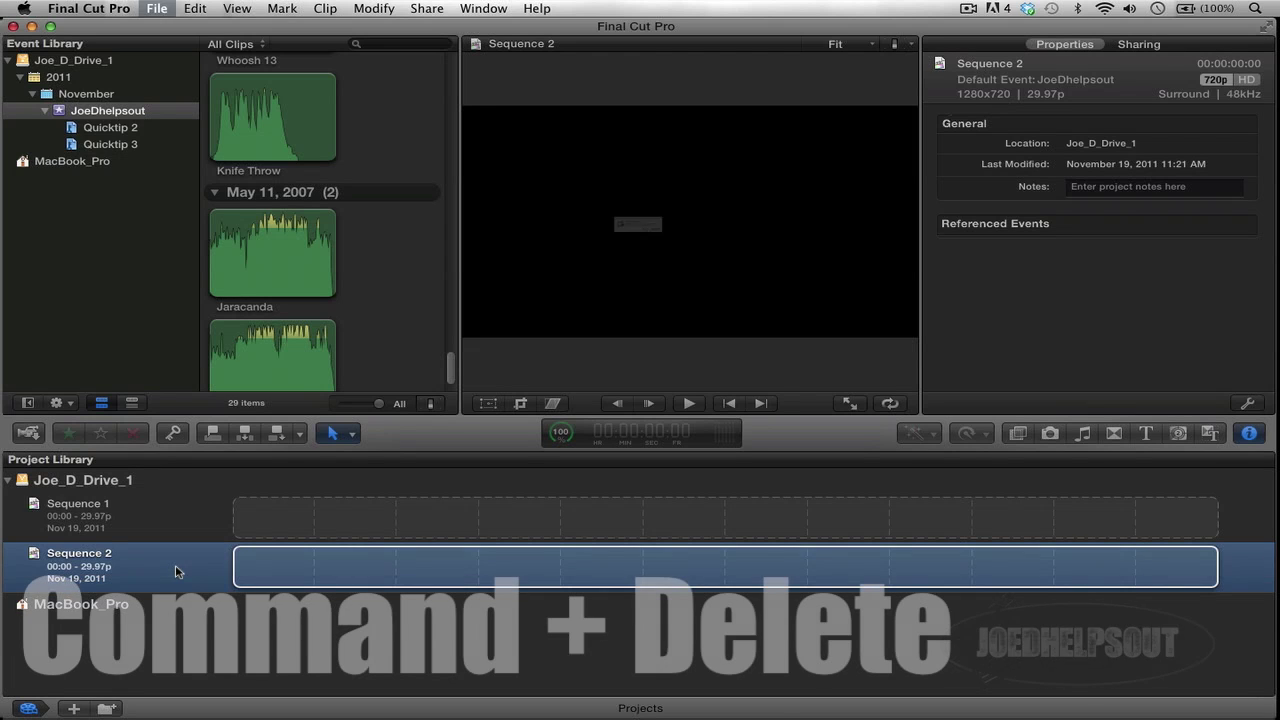
pyautogui.press('super+BackSpace')
pyautogui.click(771, 262)
# Permanently delete the Sequence 1 project from Joe_D_Drive_1
pyautogui.click(177, 516)
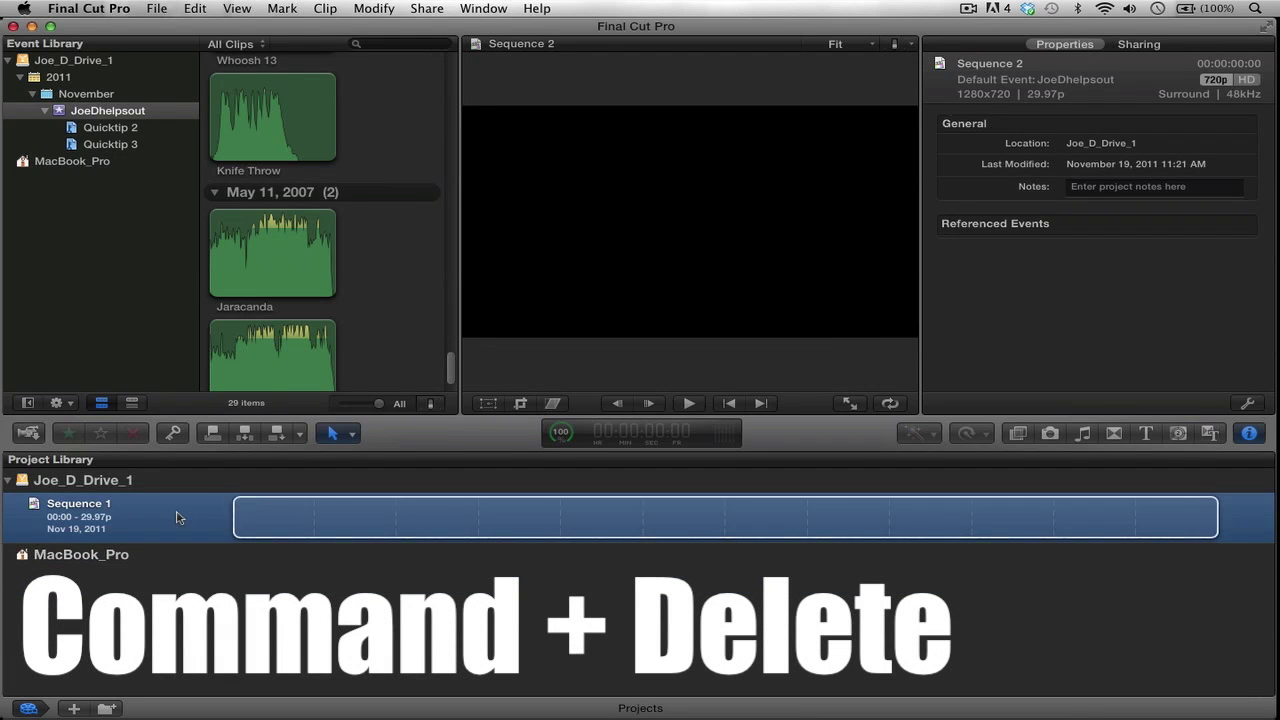
pyautogui.press('super+BackSpace')
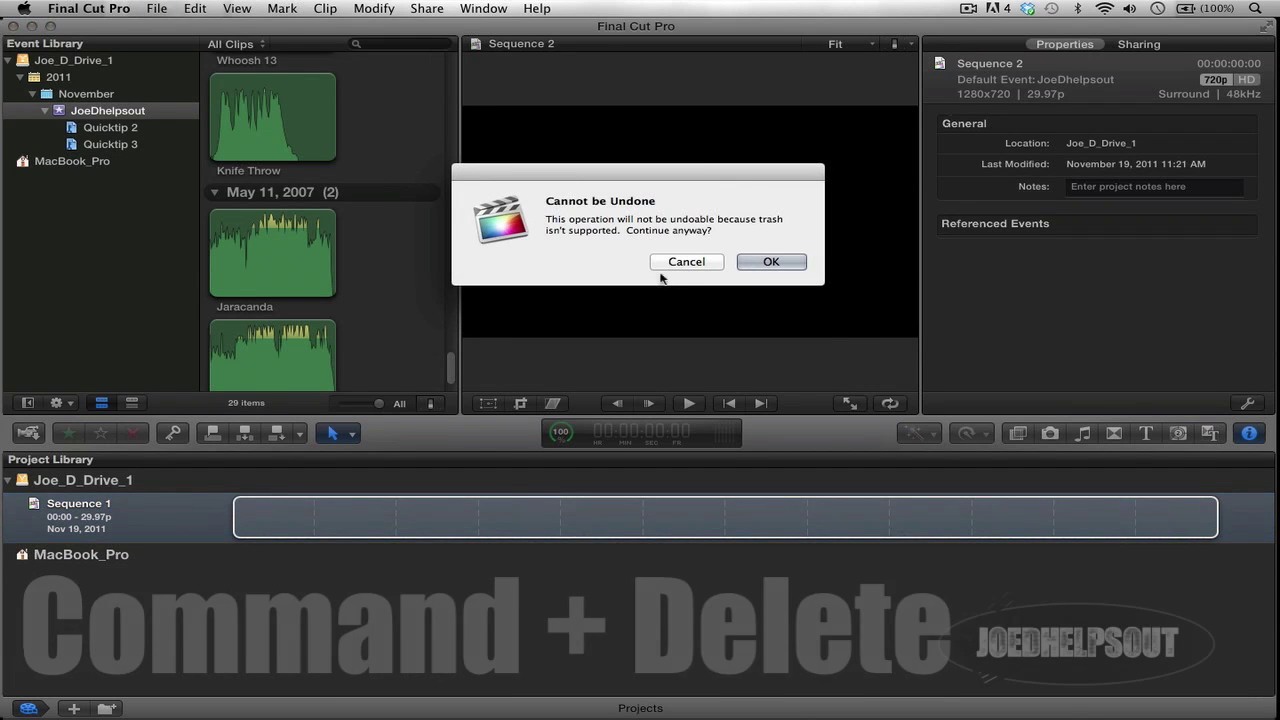
pyautogui.click(768, 262)
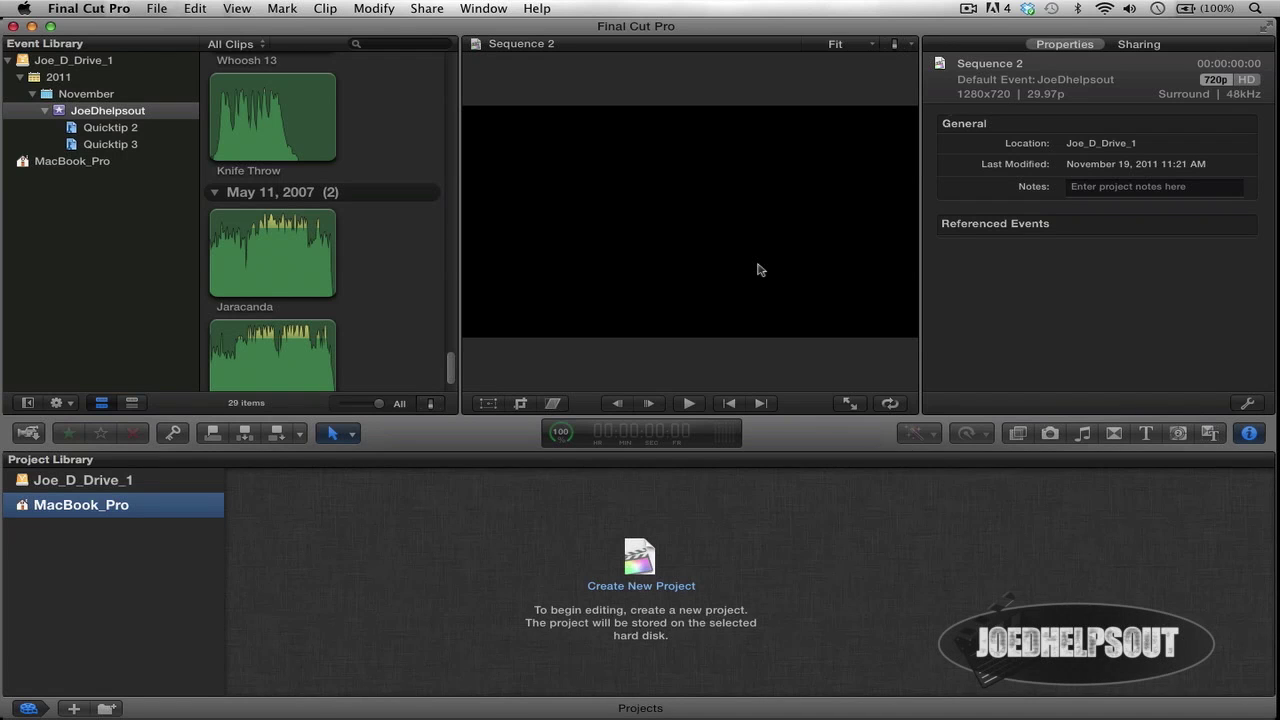
# Select the Joe_D_Drive_1 drive for projects and the JoeDhelpsout event, and enlarge the event browser area
pyautogui.click(122, 490)
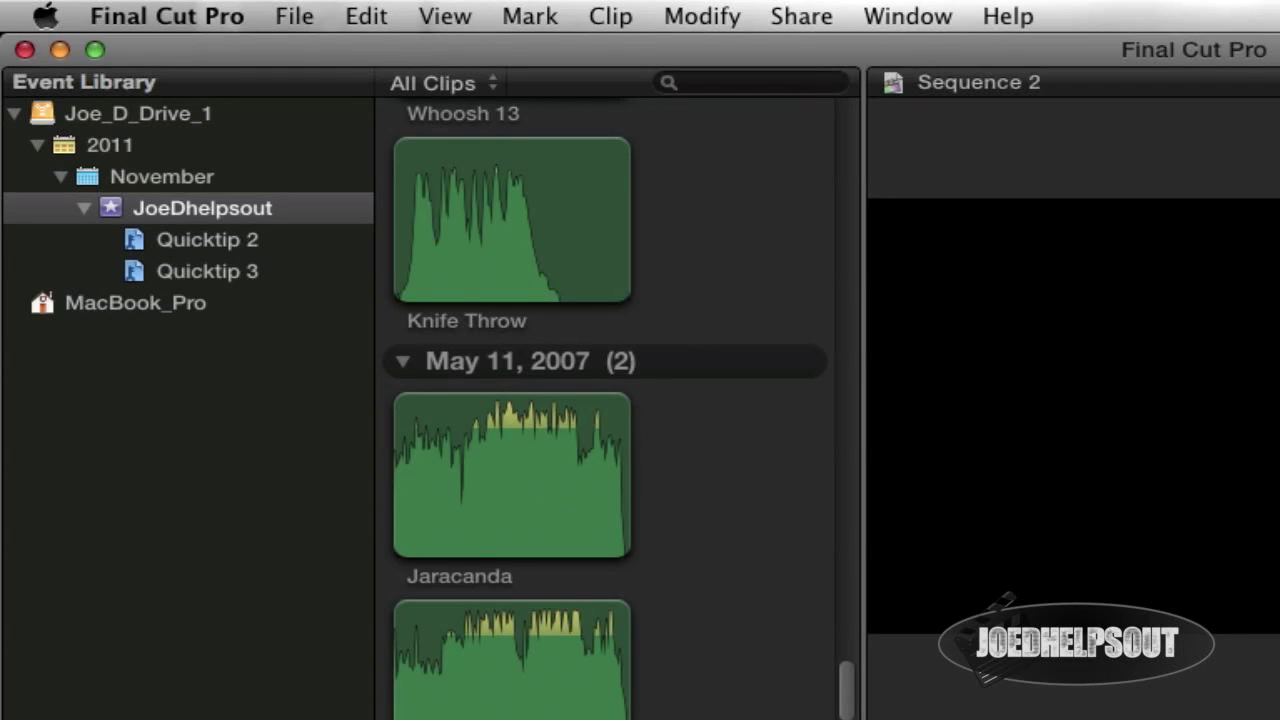
pyautogui.click(232, 212)
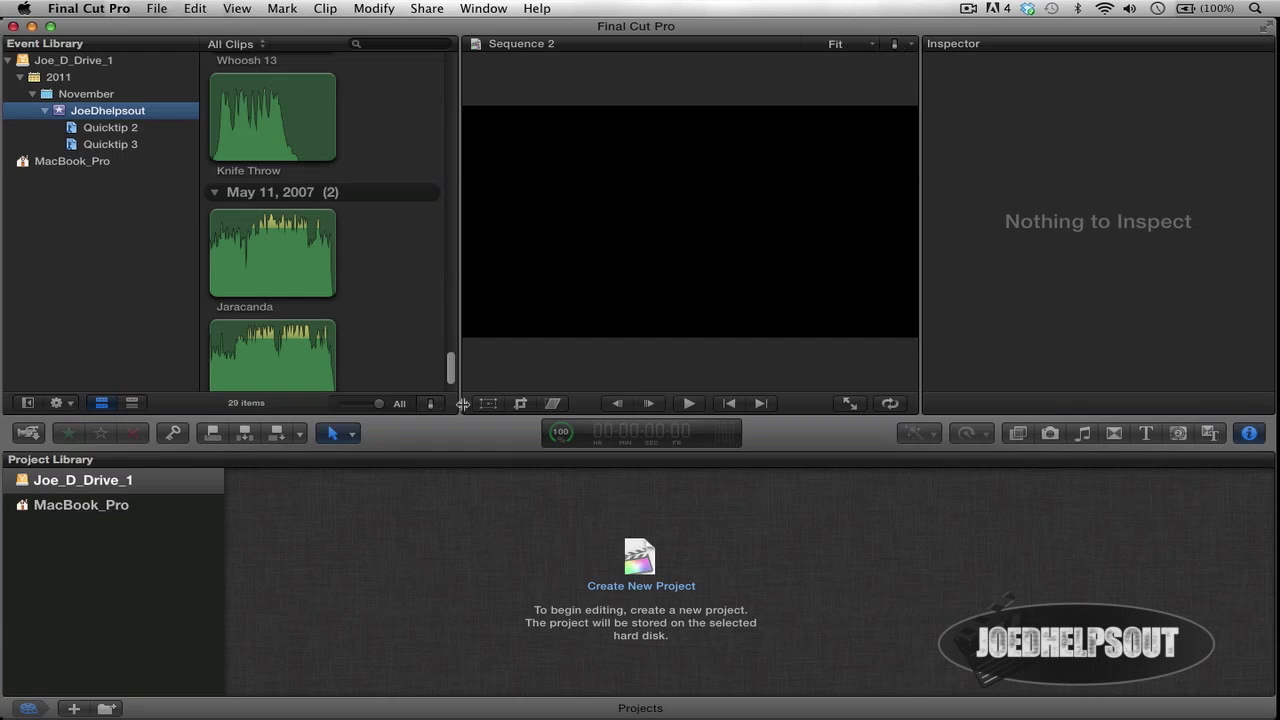
pyautogui.press('super+4')
pyautogui.moveTo(483, 421); pyautogui.dragTo(524, 577)
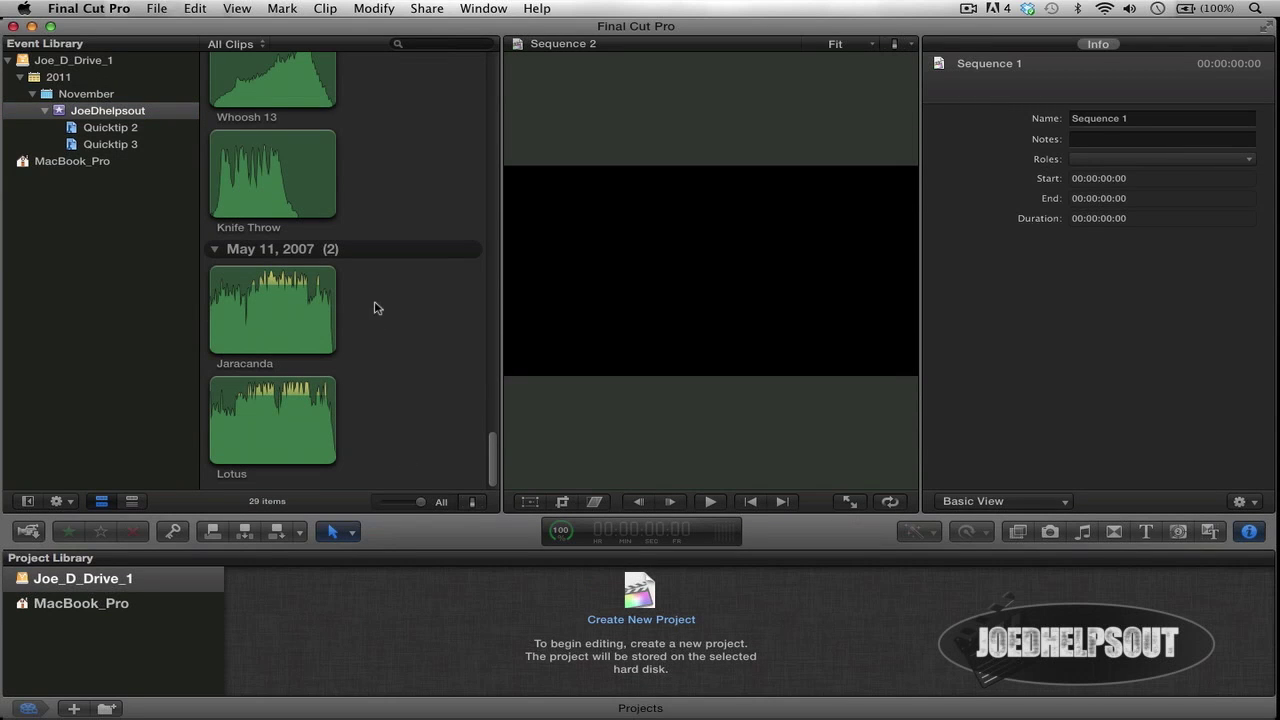
# Reduce the clip height in the event browser so the thumbnails are smaller
pyautogui.scroll(20, 375, 308)
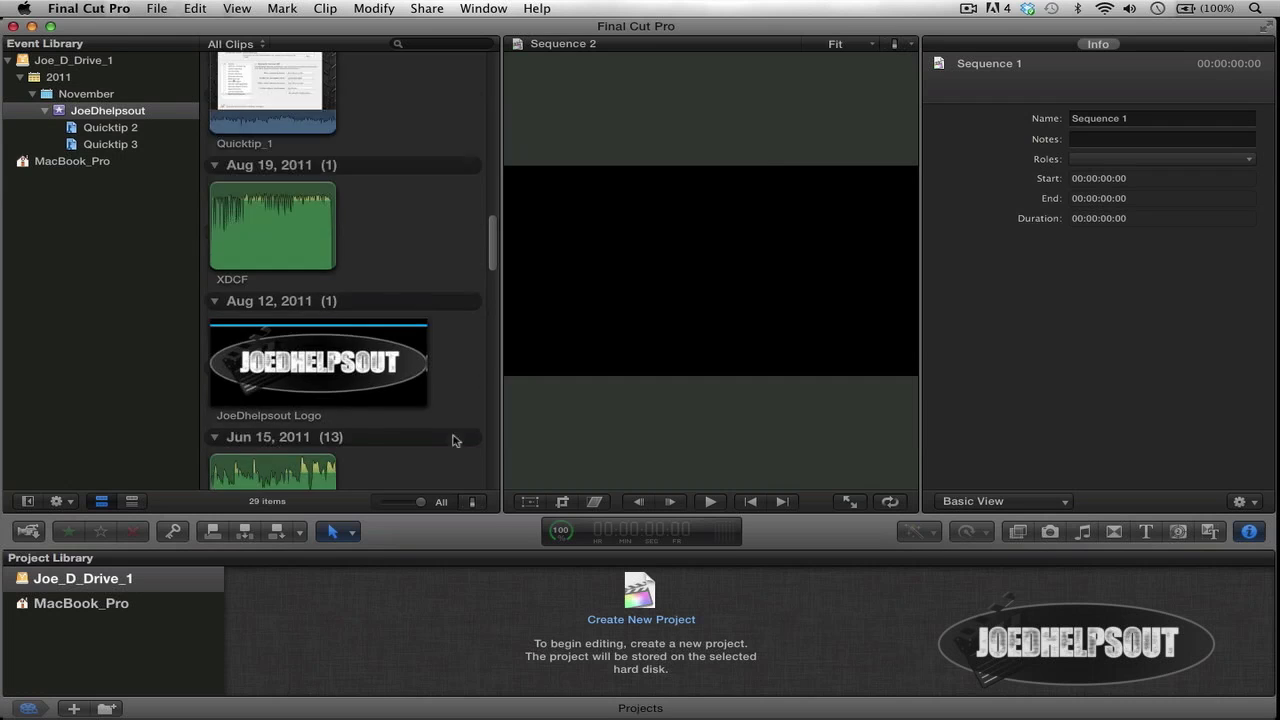
pyautogui.click(474, 500)
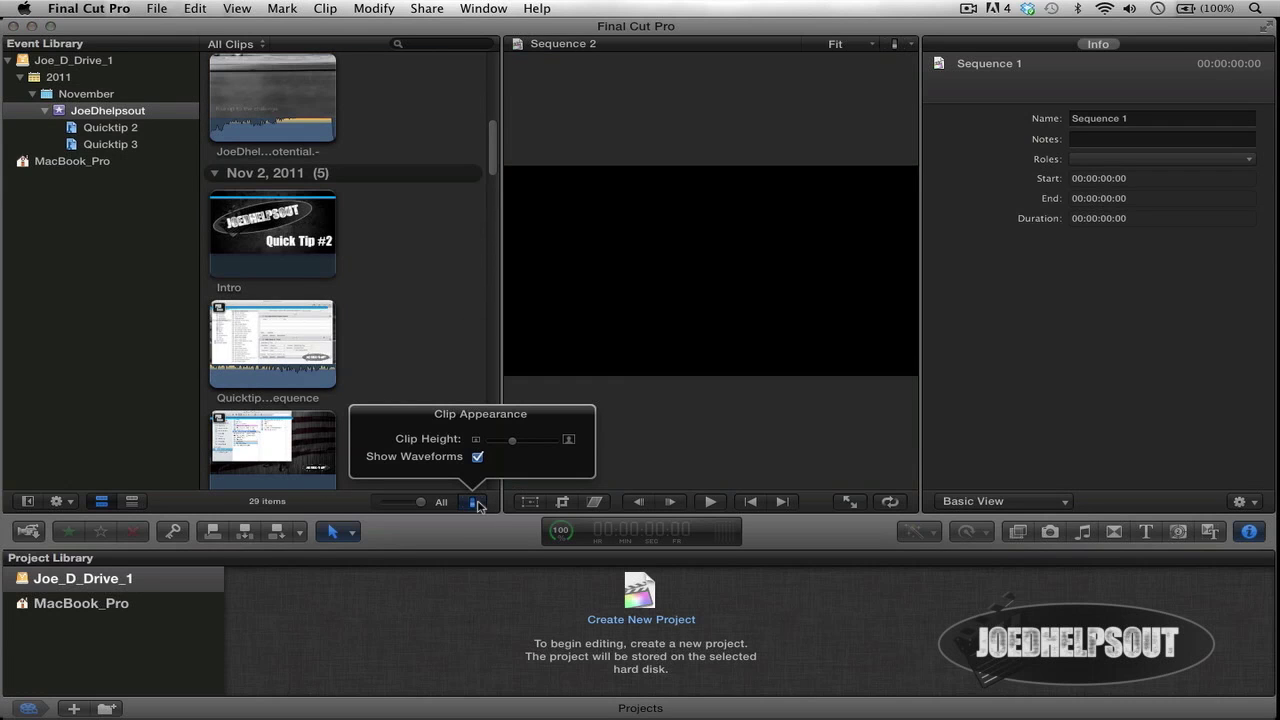
pyautogui.moveTo(500, 445); pyautogui.dragTo(479, 450)
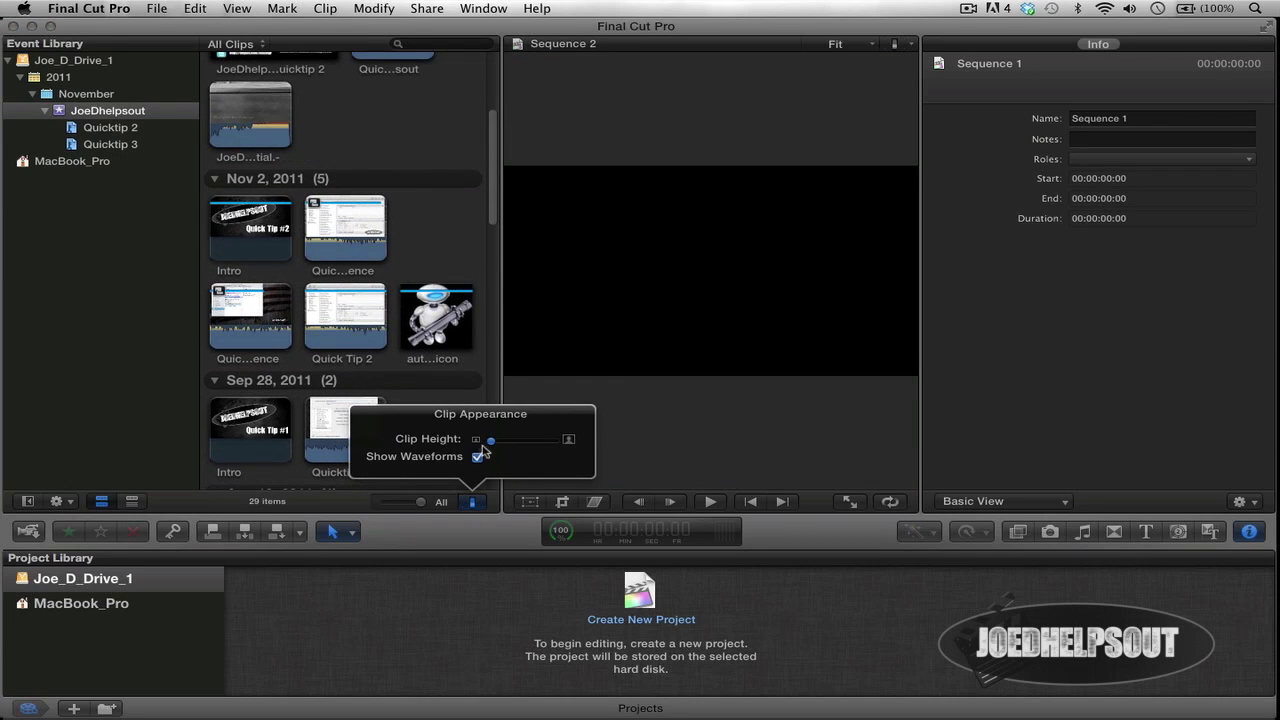
pyautogui.click(440, 278)
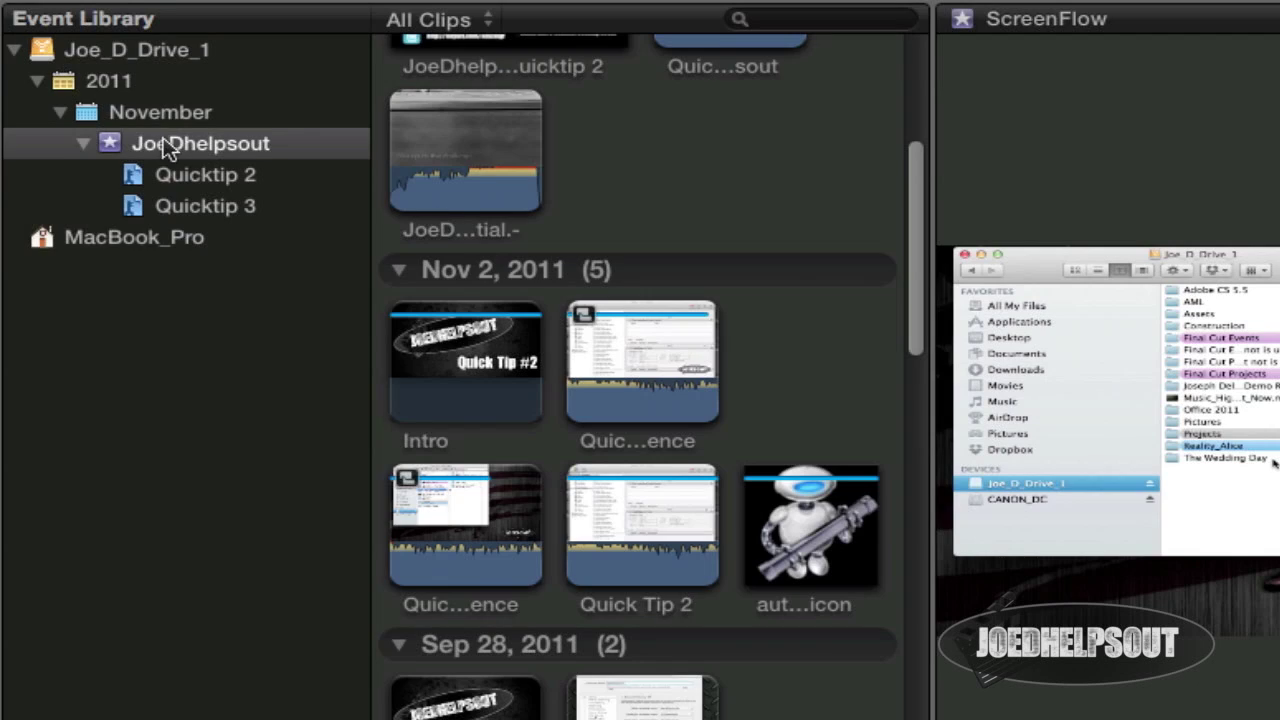
# Start a new compound clip named Sequence 1 from the ScreenFlow and Intro clips dated Nov 18, 2011 in the JoeDhelpsout event
pyautogui.click(267, 151)
pyautogui.scroll(5, 655, 382)
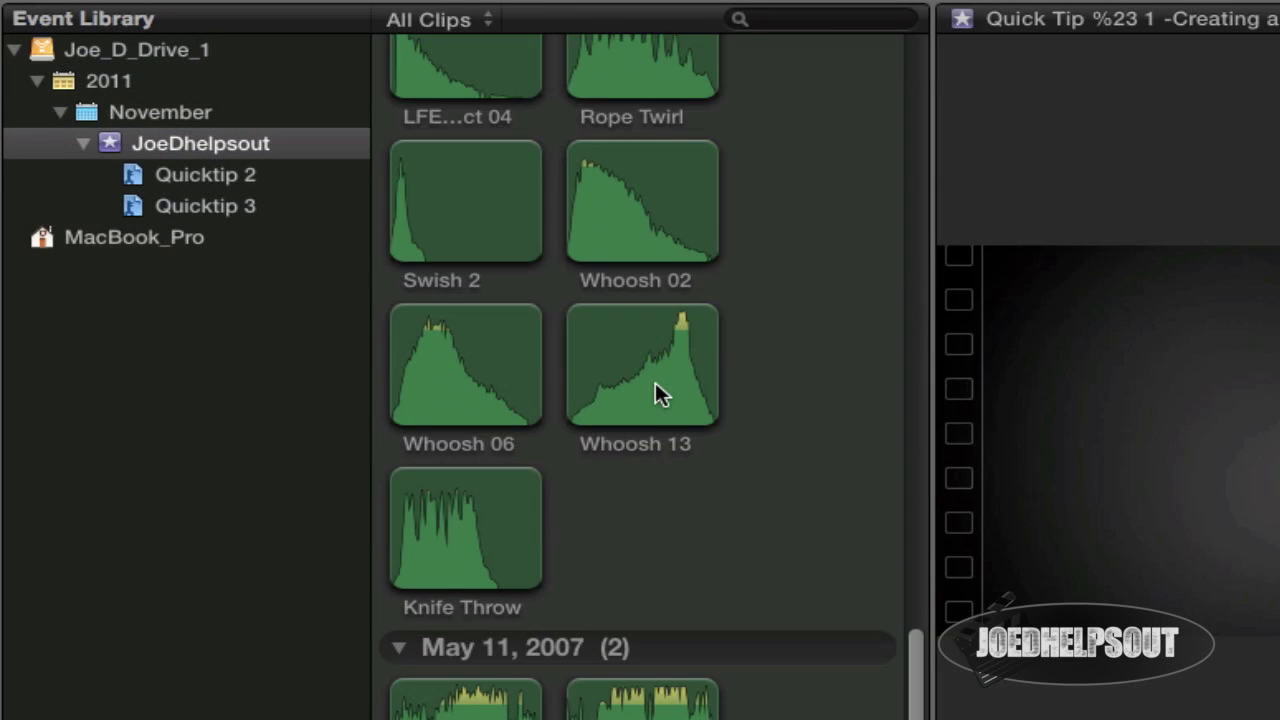
pyautogui.scroll(15, 655, 382)
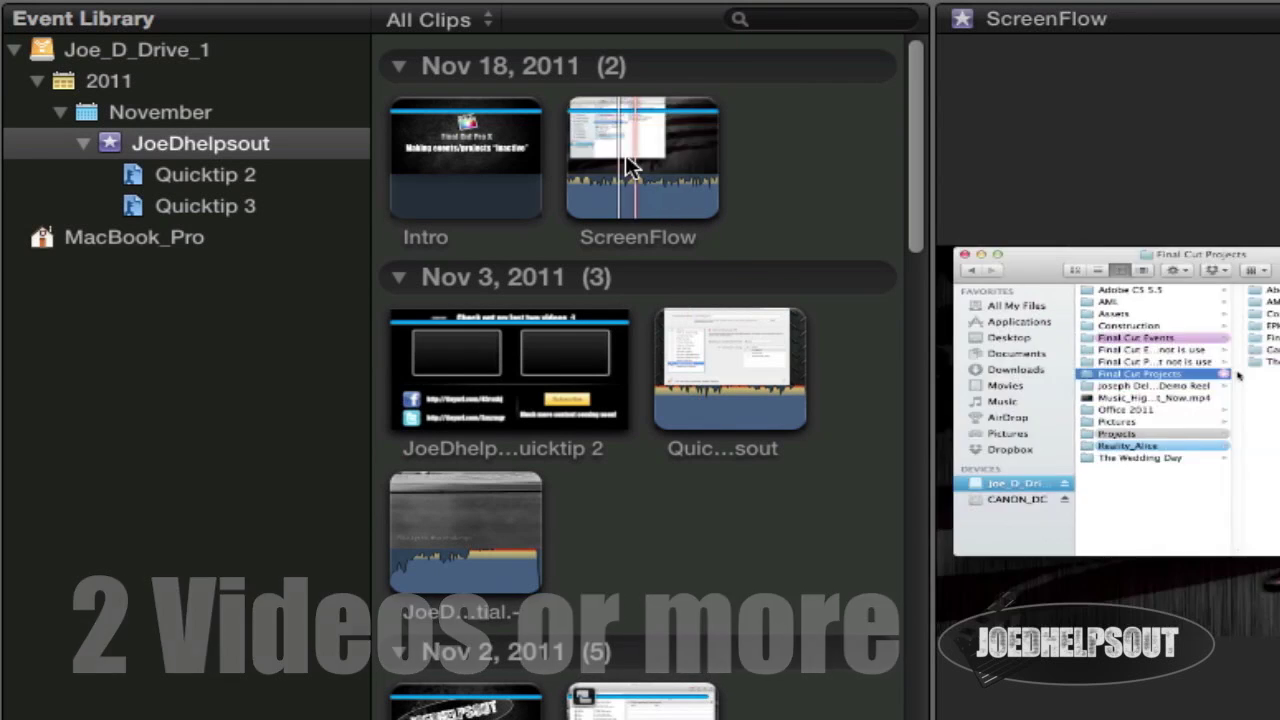
pyautogui.click(645, 153)
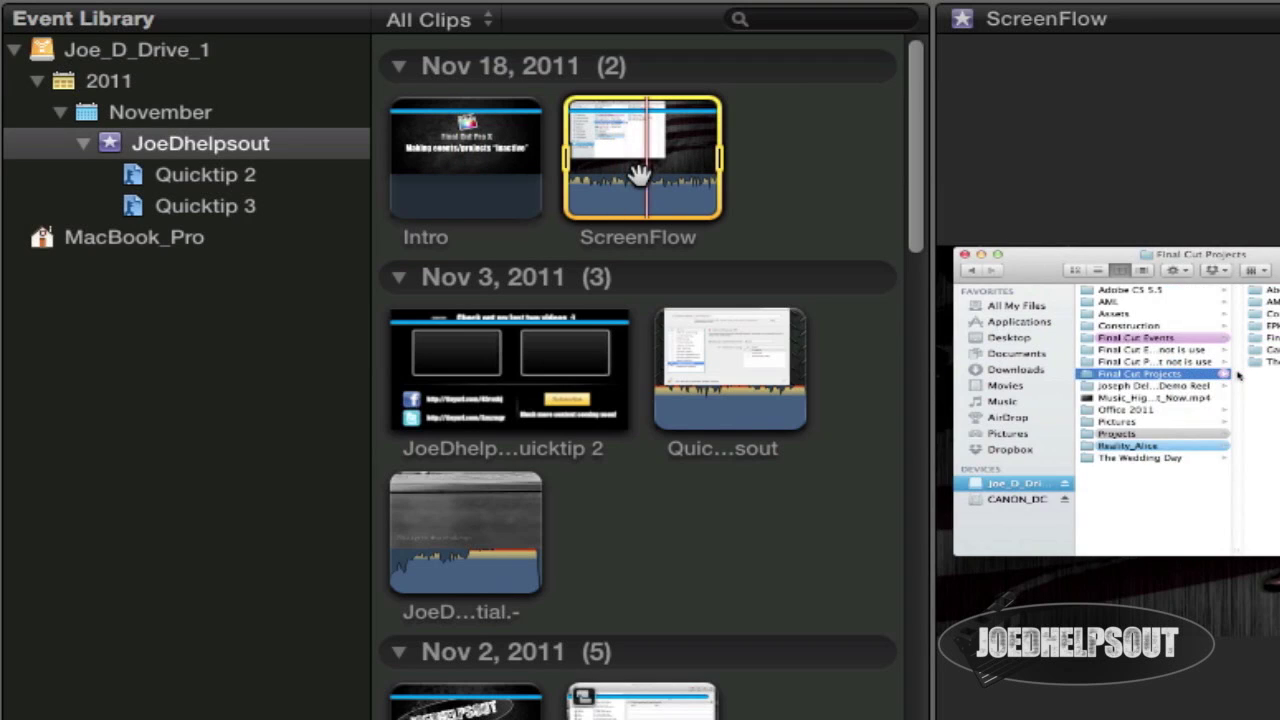
pyautogui.keyDown('super'); pyautogui.click(485, 140); pyautogui.keyUp('super')
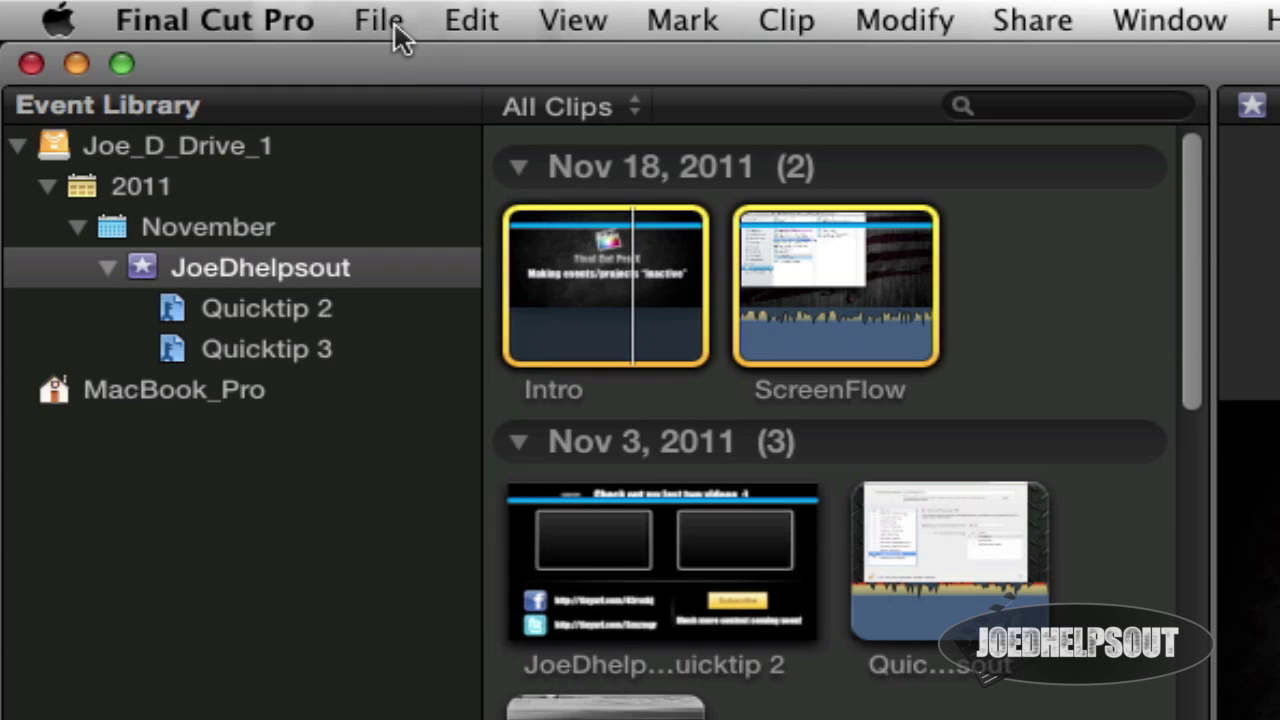
pyautogui.click(380, 21)
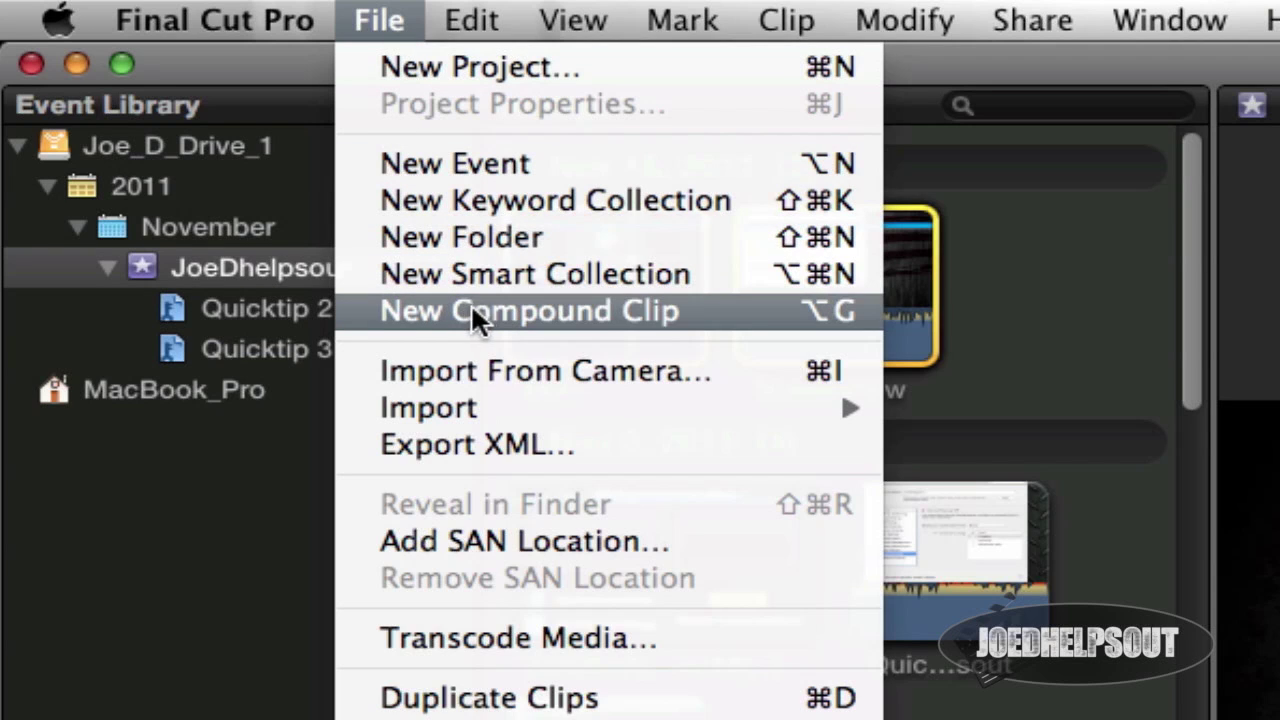
pyautogui.click(761, 309)
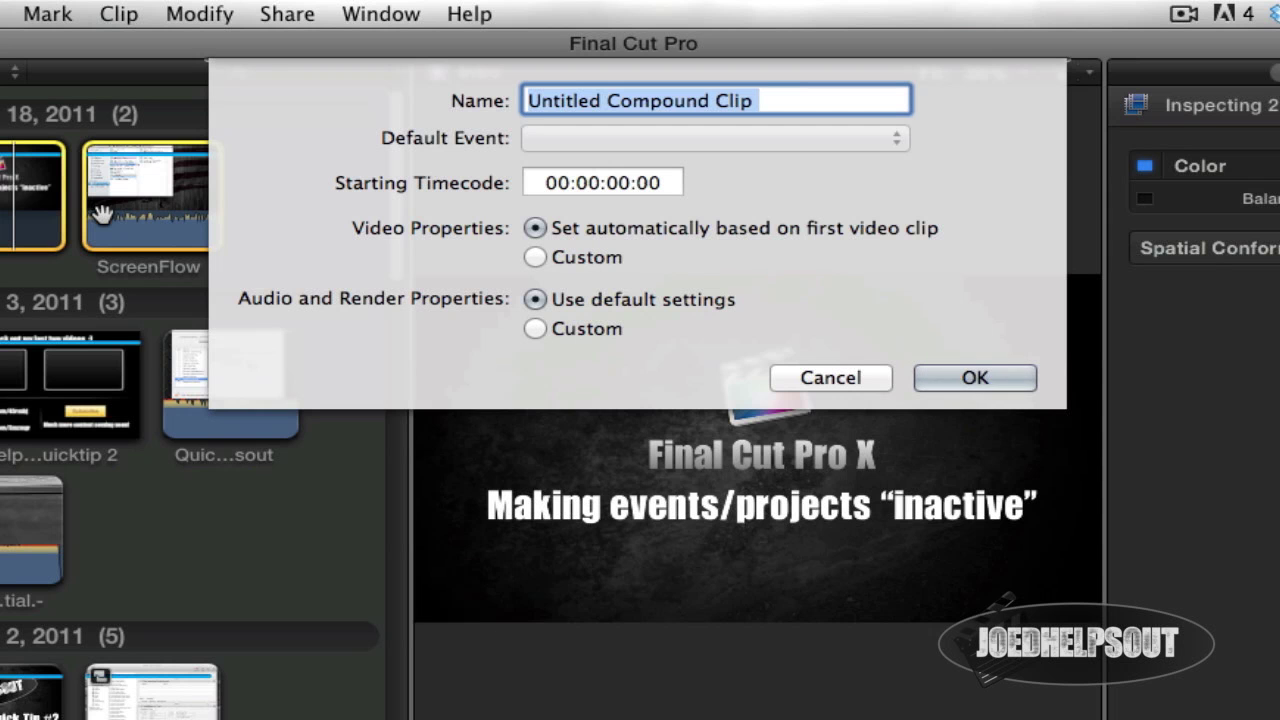
pyautogui.write('S')
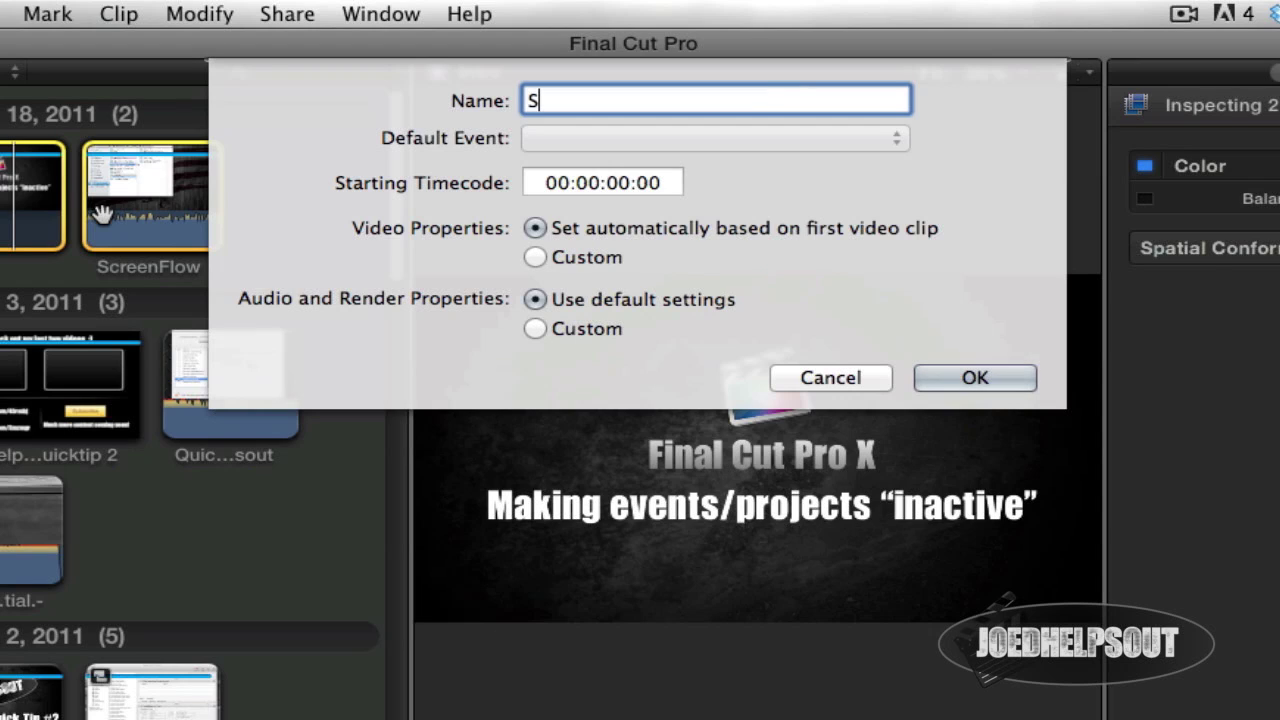
pyautogui.write('equen')
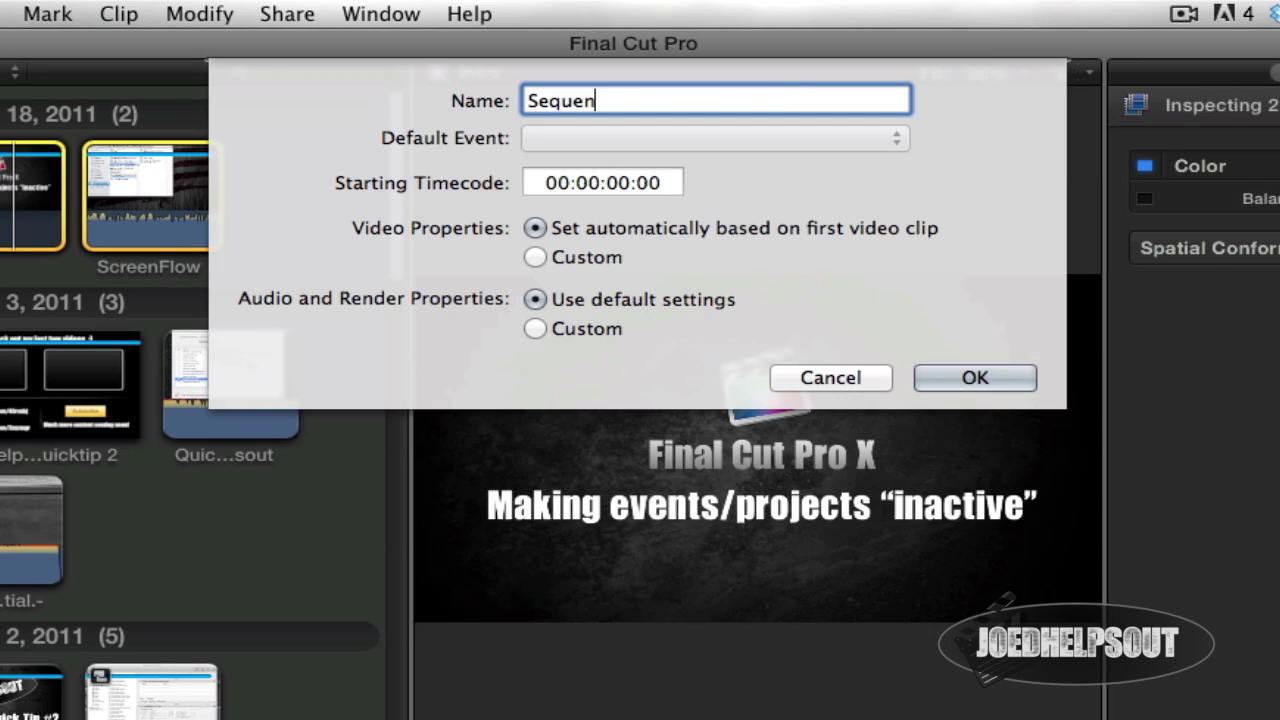
pyautogui.write('ce 1')
# Review the custom video format and frame rate choices, and return the video properties to automatic based on the first video clip
pyautogui.click(578, 257)
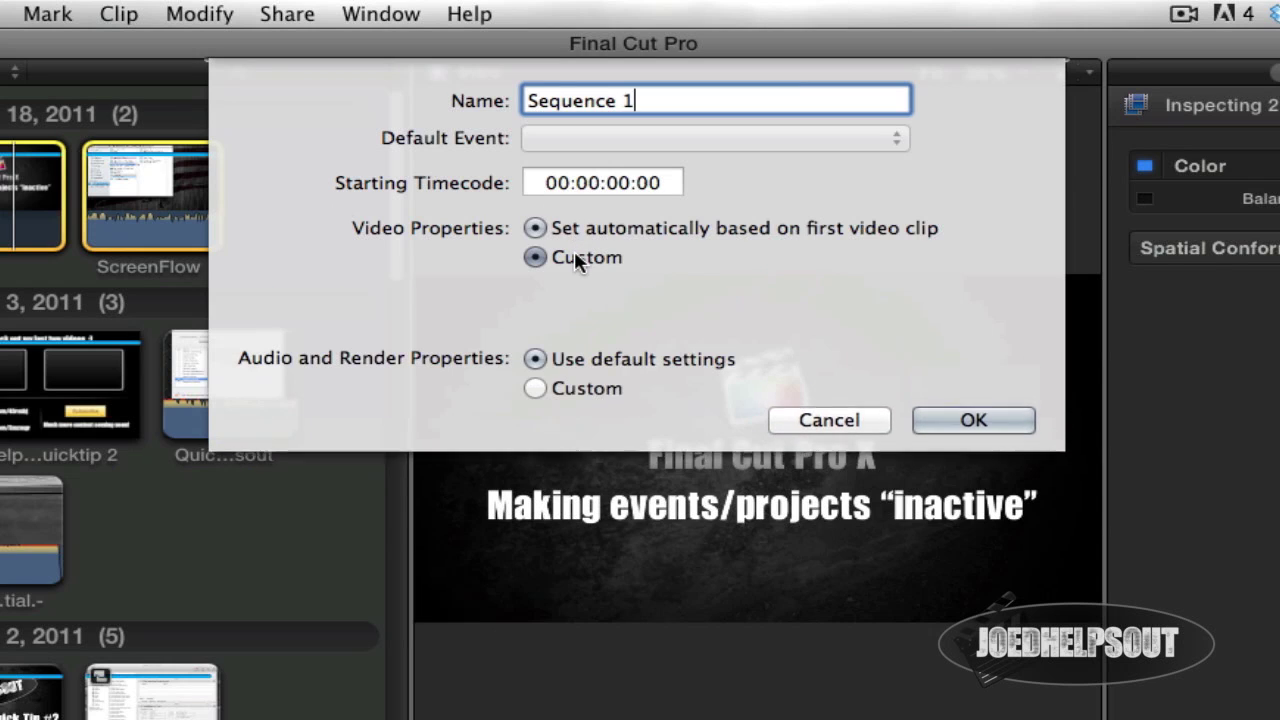
pyautogui.click(630, 291)
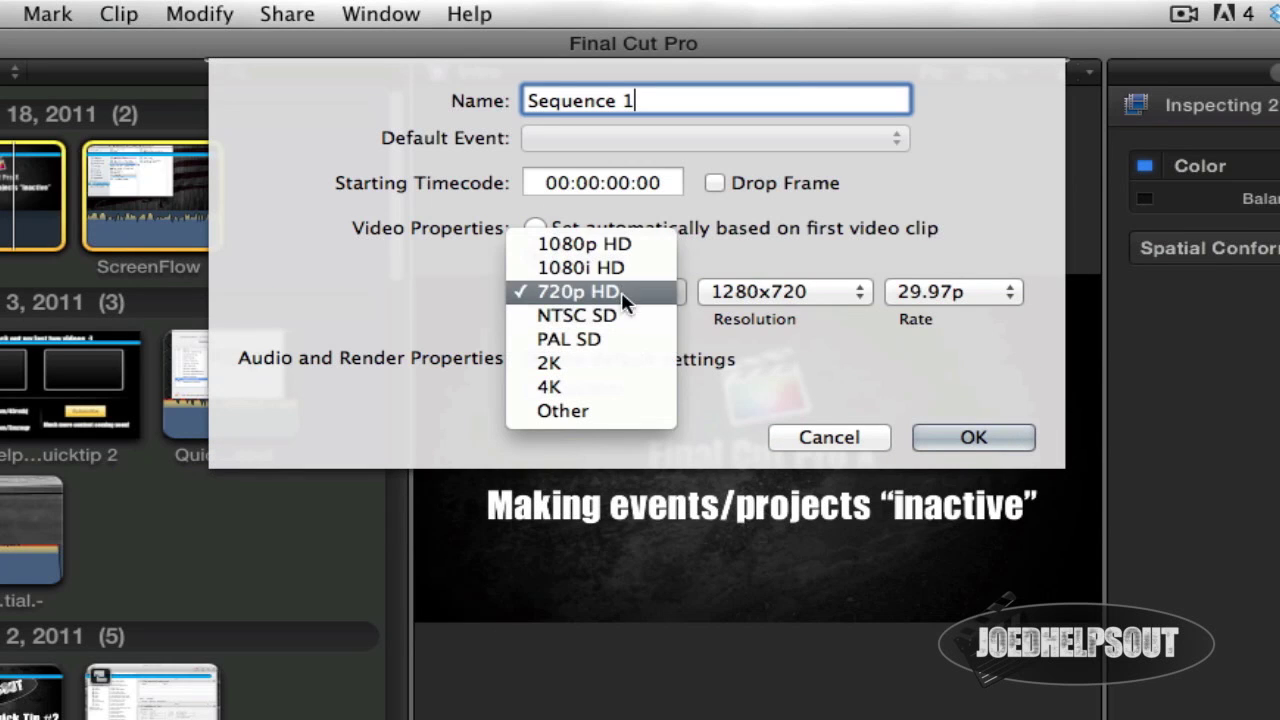
pyautogui.click(762, 243)
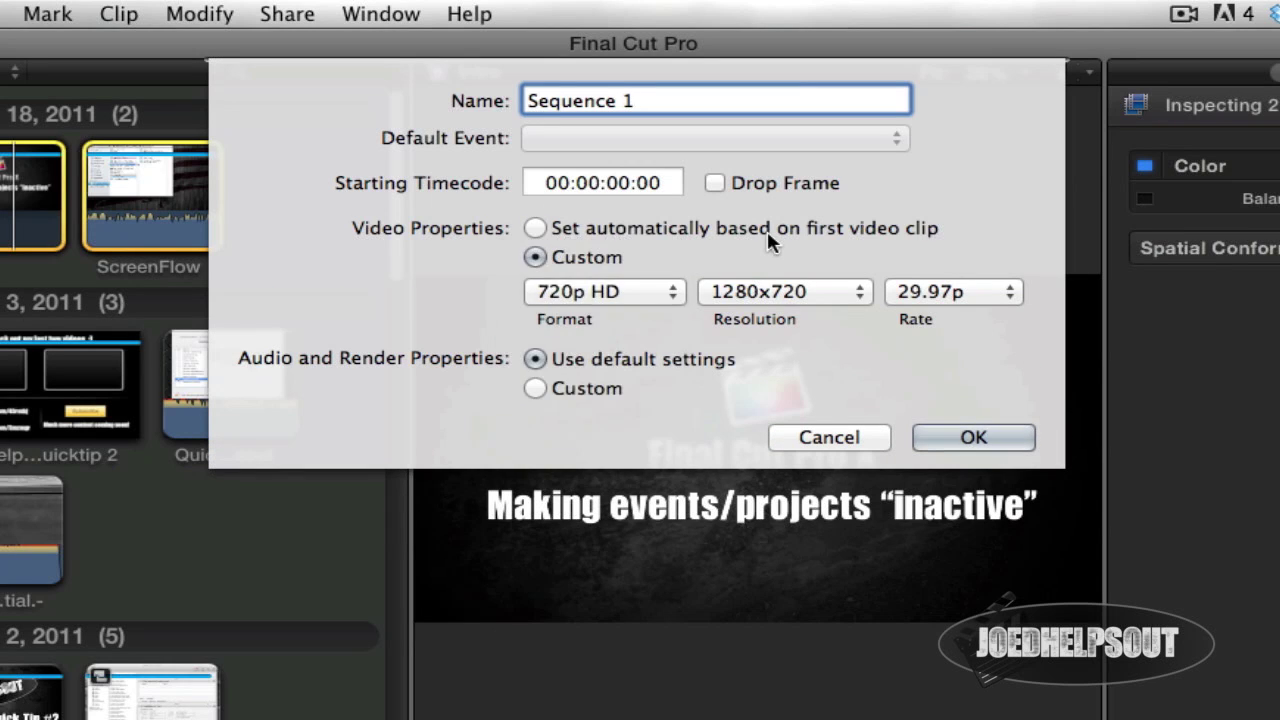
pyautogui.click(926, 290)
pyautogui.click(1035, 258)
pyautogui.click(680, 226)
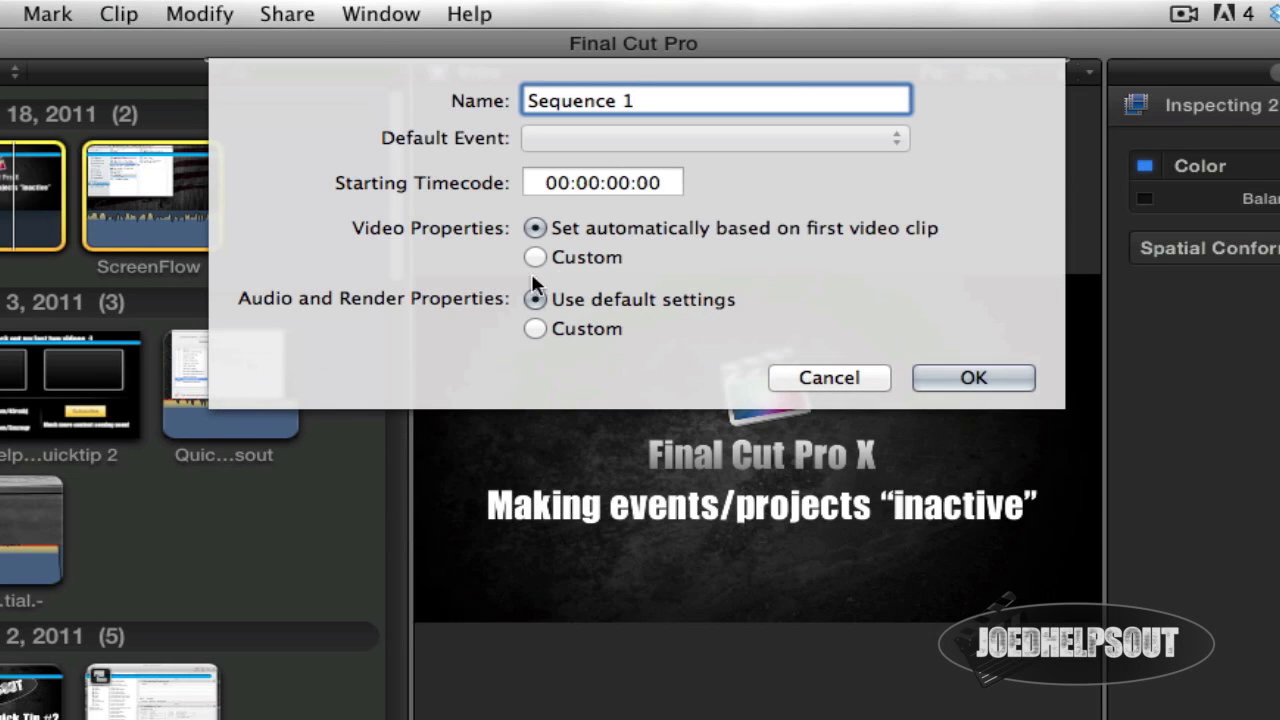
# Use custom audio and render properties with Stereo channels, 48kHz and Apple ProRes 422, and create the compound clip
pyautogui.click(540, 327)
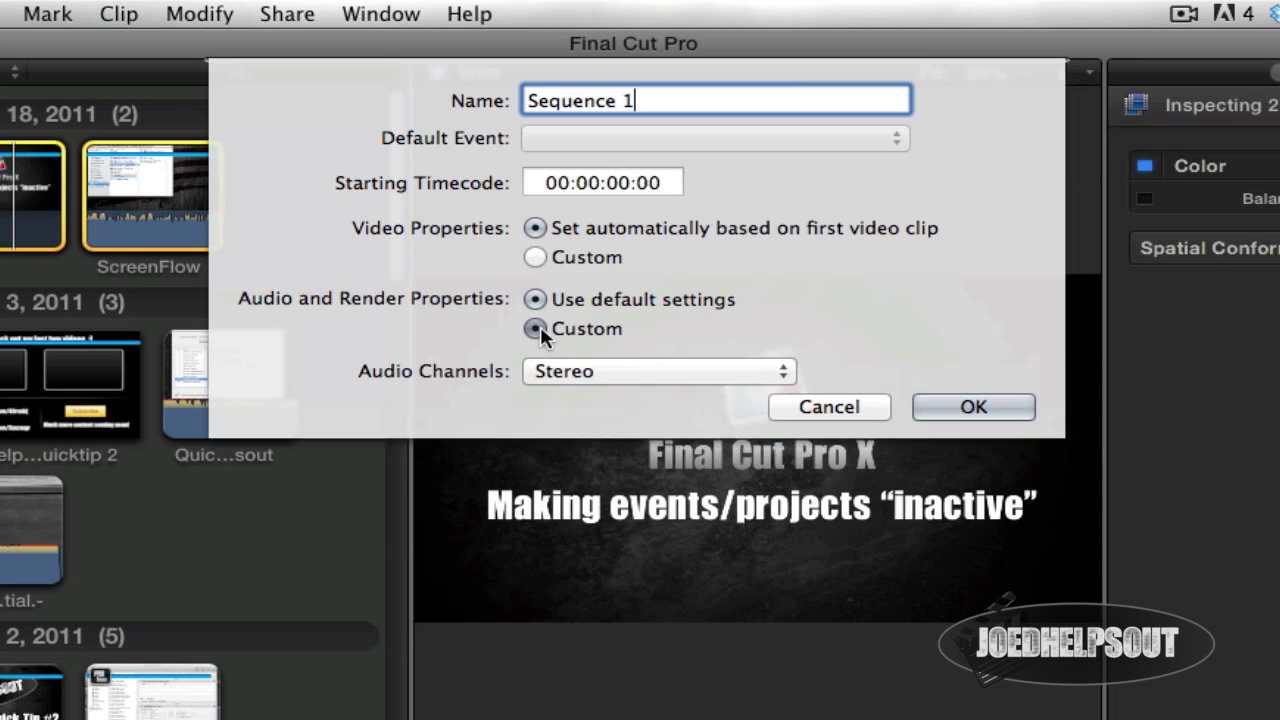
pyautogui.click(638, 379)
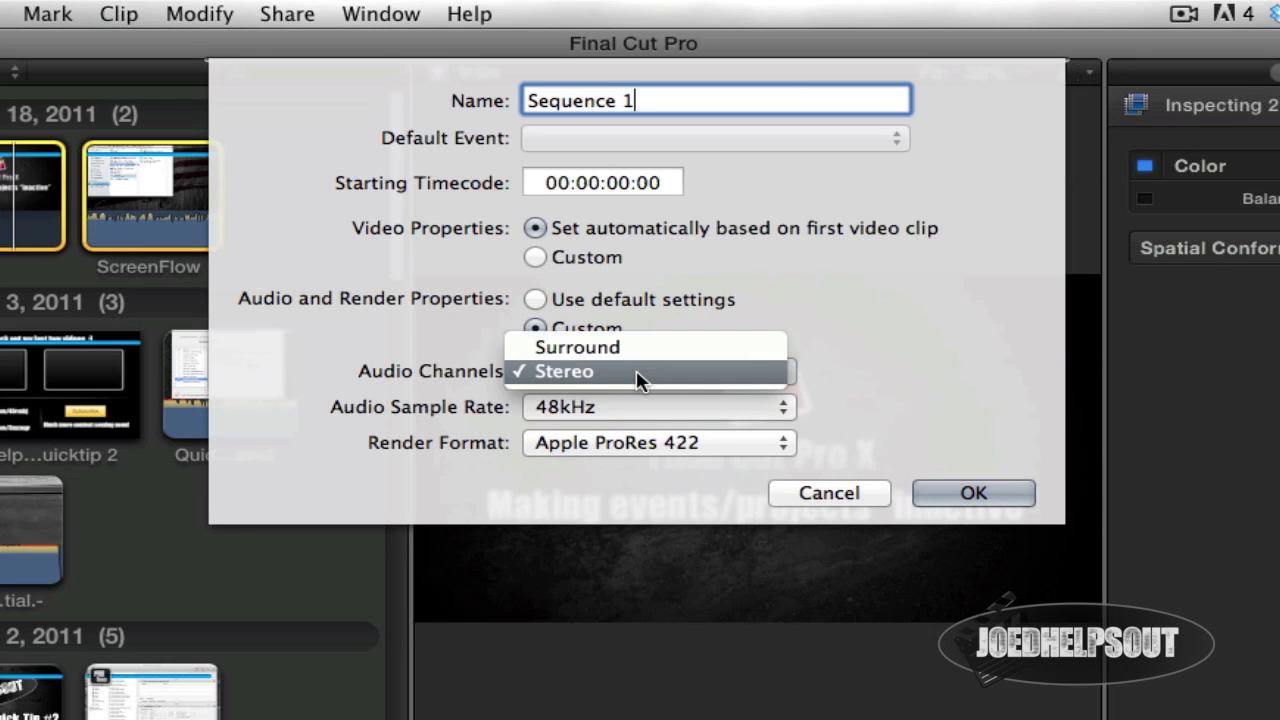
pyautogui.click(723, 377)
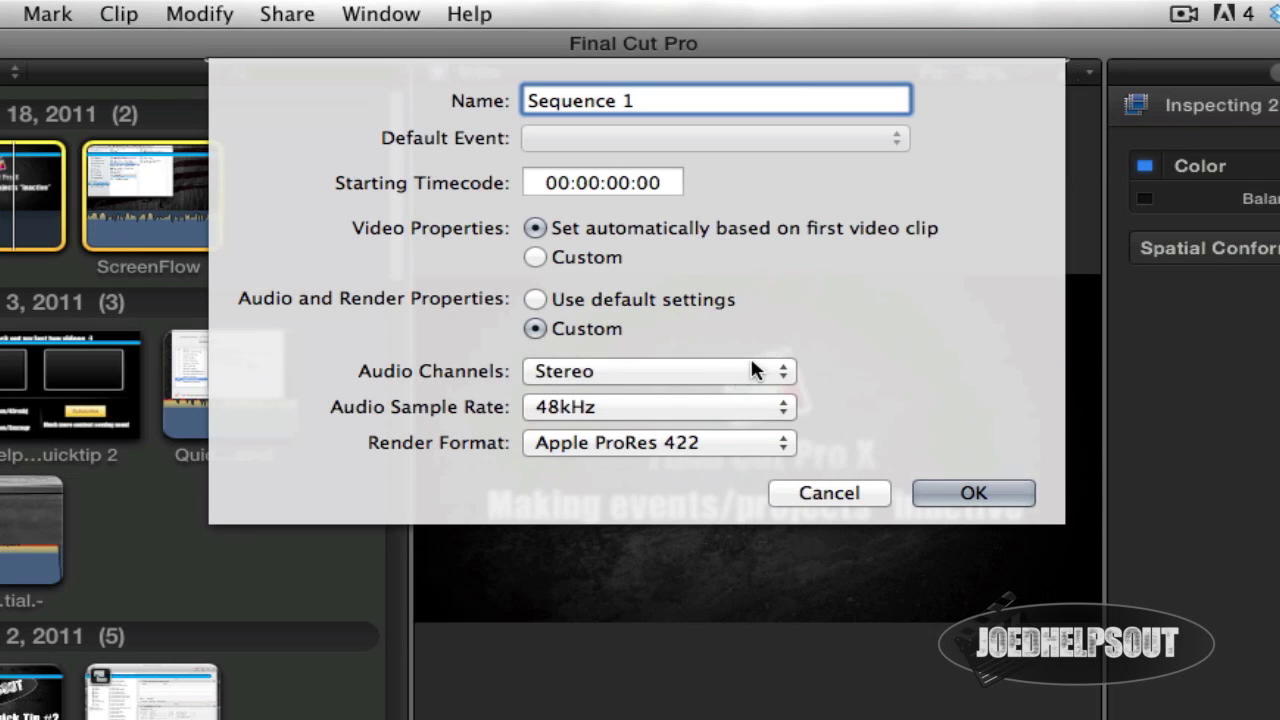
pyautogui.click(970, 495)
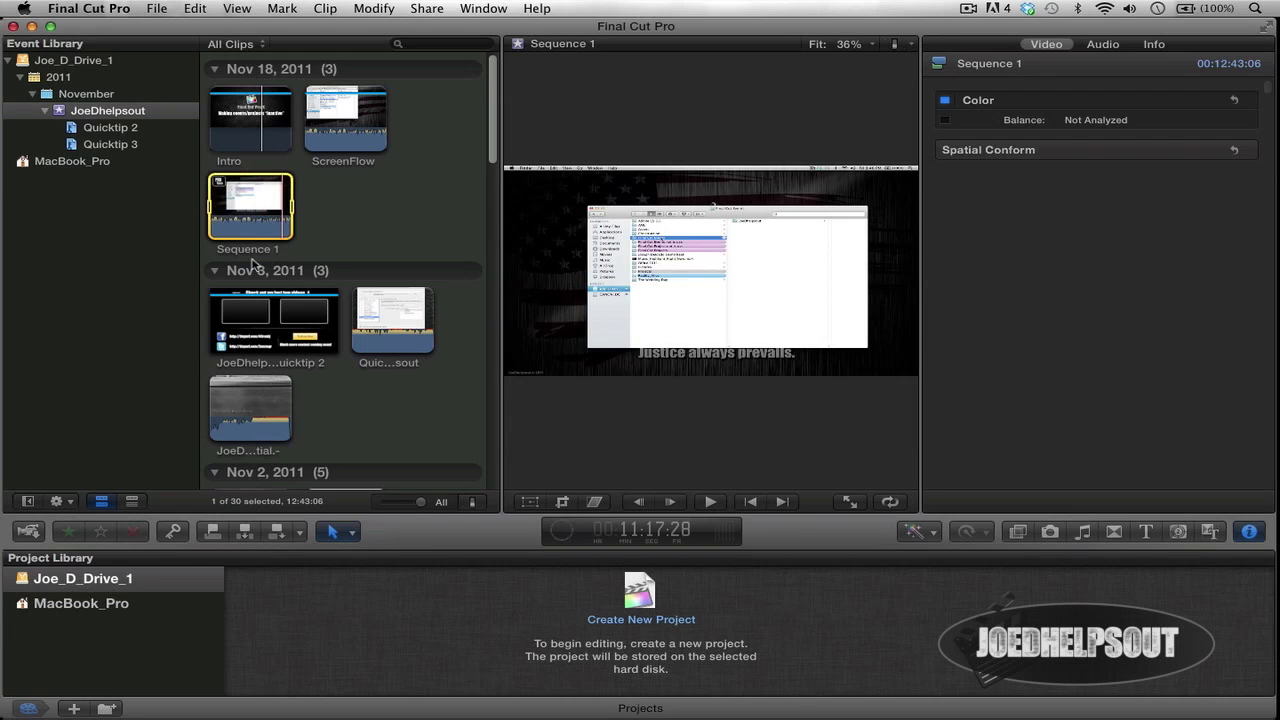
# Open the Sequence 1 compound clip in the timeline and delete both clips inside it
pyautogui.doubleClick(254, 204)
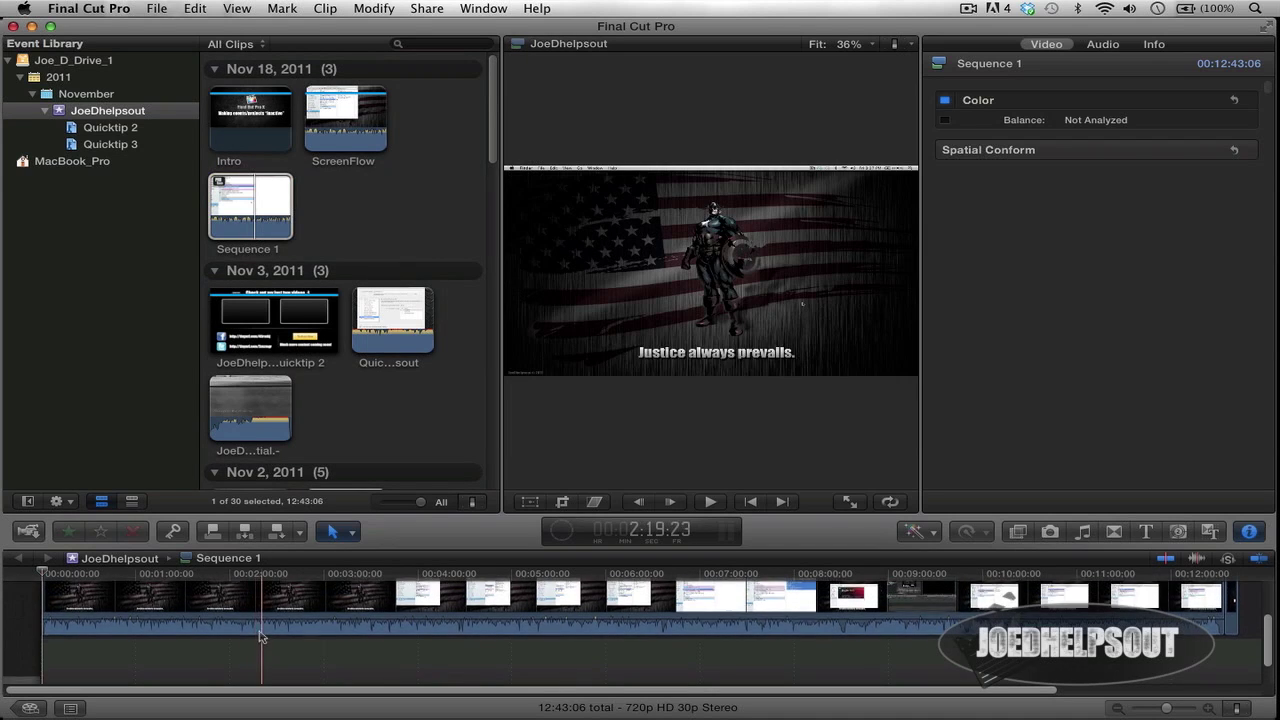
pyautogui.click(258, 612)
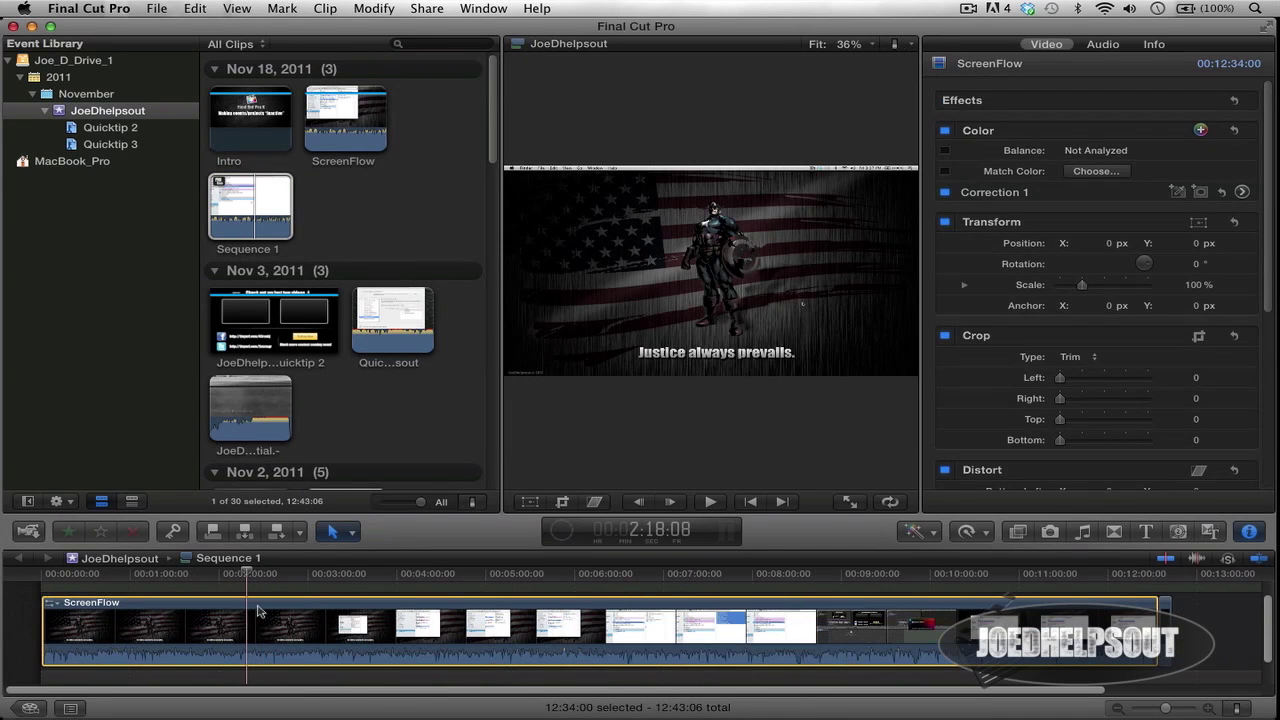
pyautogui.click(165, 607)
pyautogui.press('Delete')
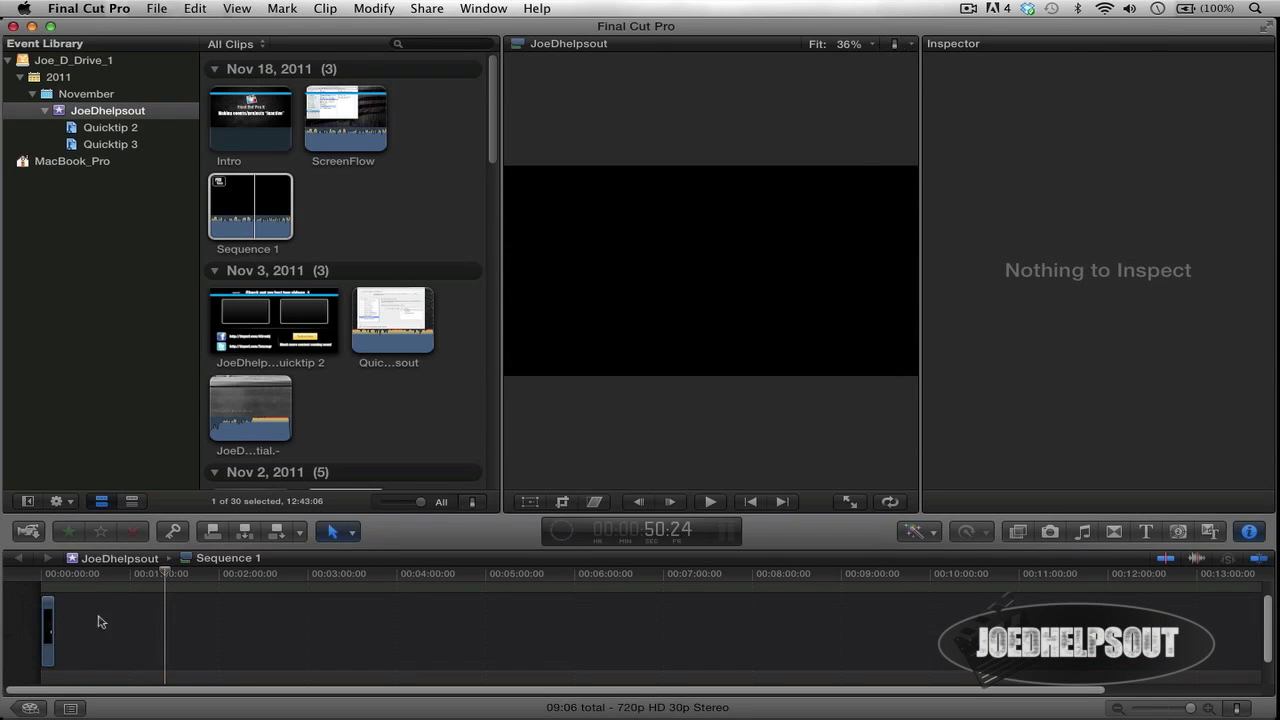
pyautogui.click(47, 625)
pyautogui.press('Delete')
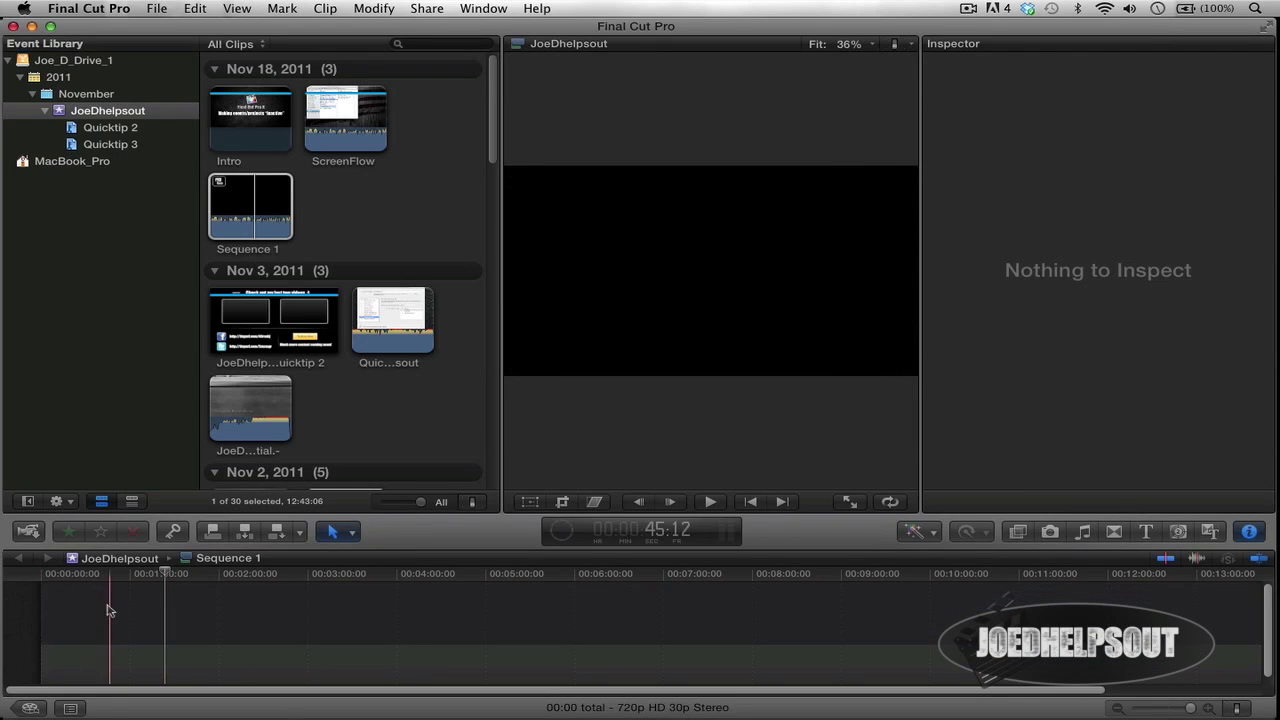
# Shrink the event browser area and add a keyword collection named Sequences to the JoeDhelpsout event
pyautogui.scroll(-2, 417, 403)
pyautogui.moveTo(417, 520); pyautogui.dragTo(417, 391)
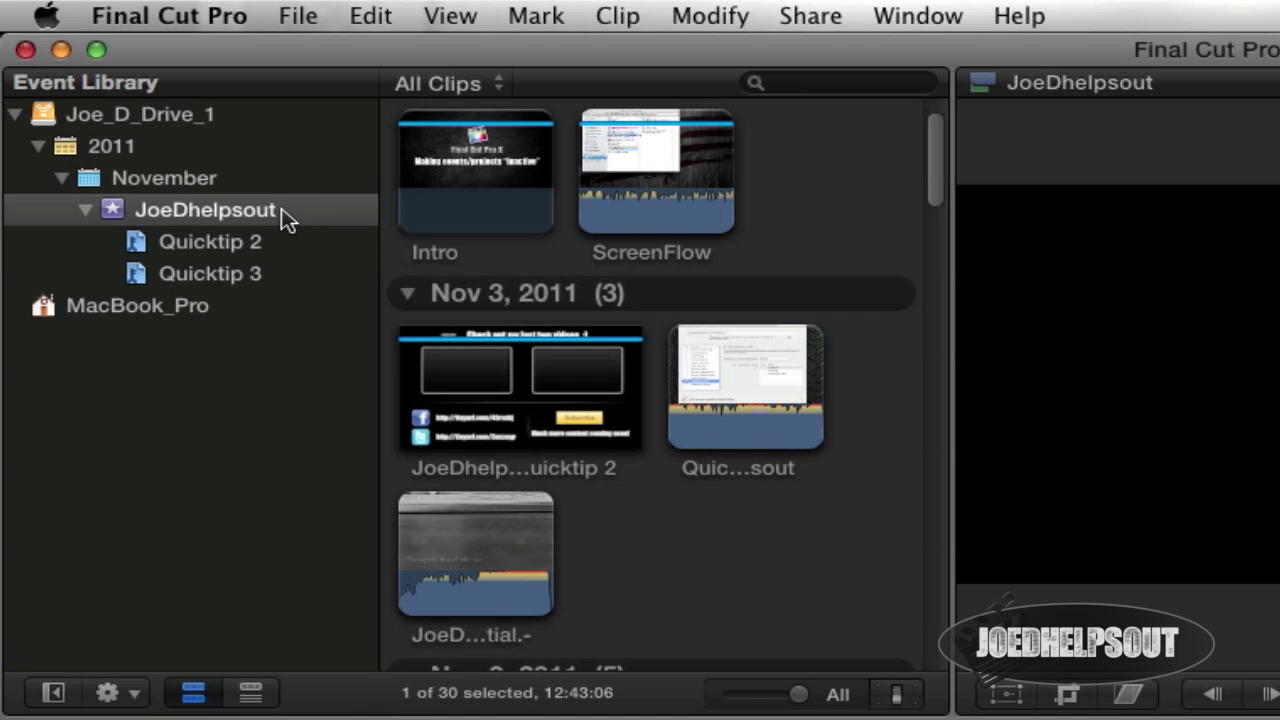
pyautogui.click(130, 116)
pyautogui.rightClick(123, 115)
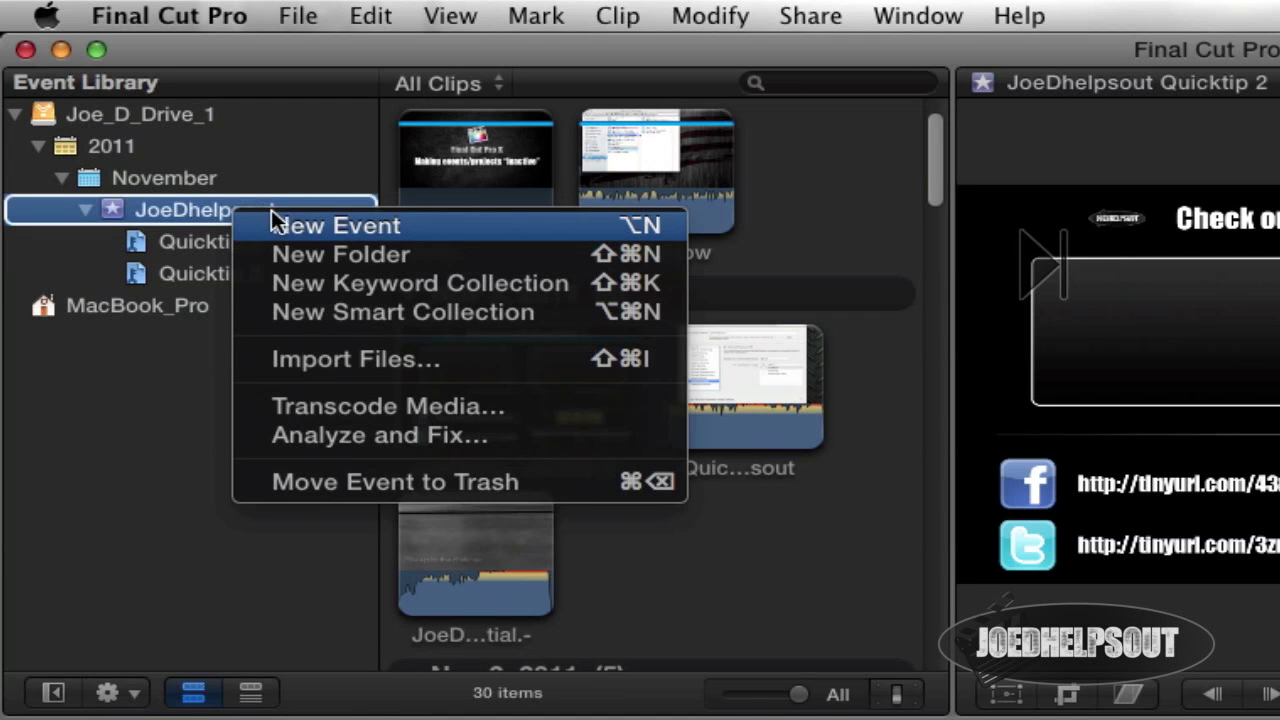
pyautogui.click(576, 288)
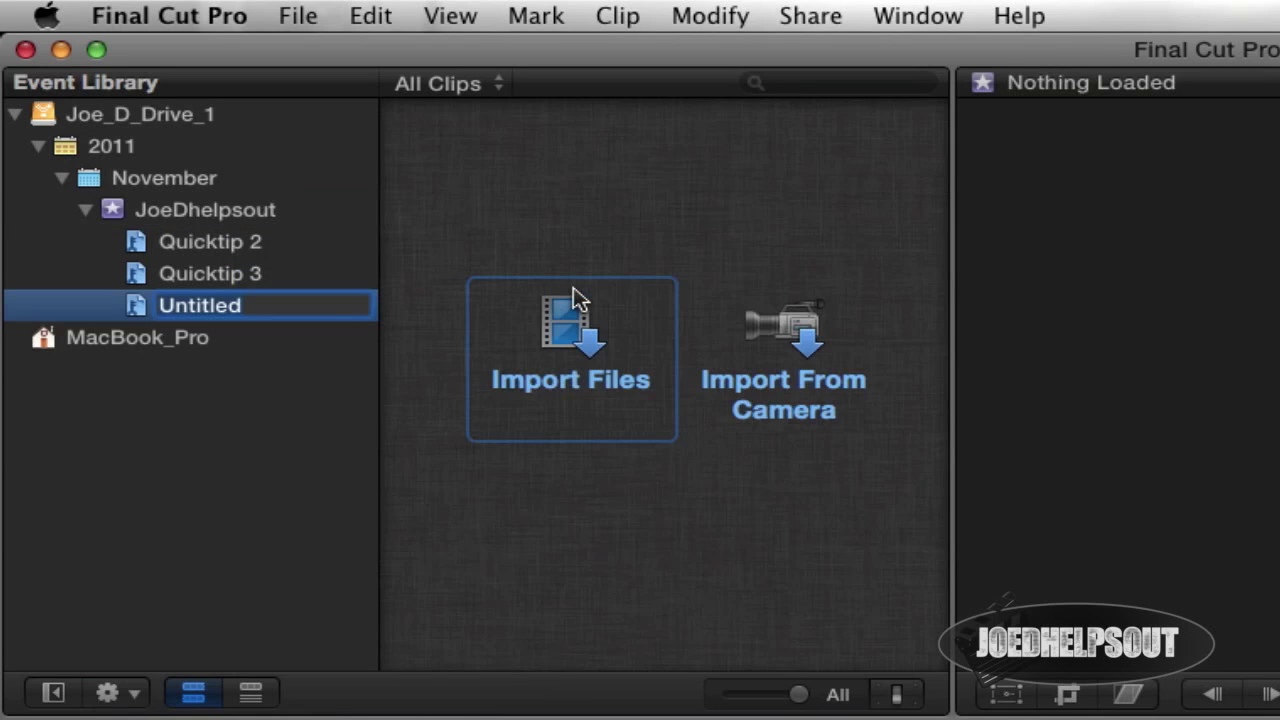
pyautogui.write('Se')
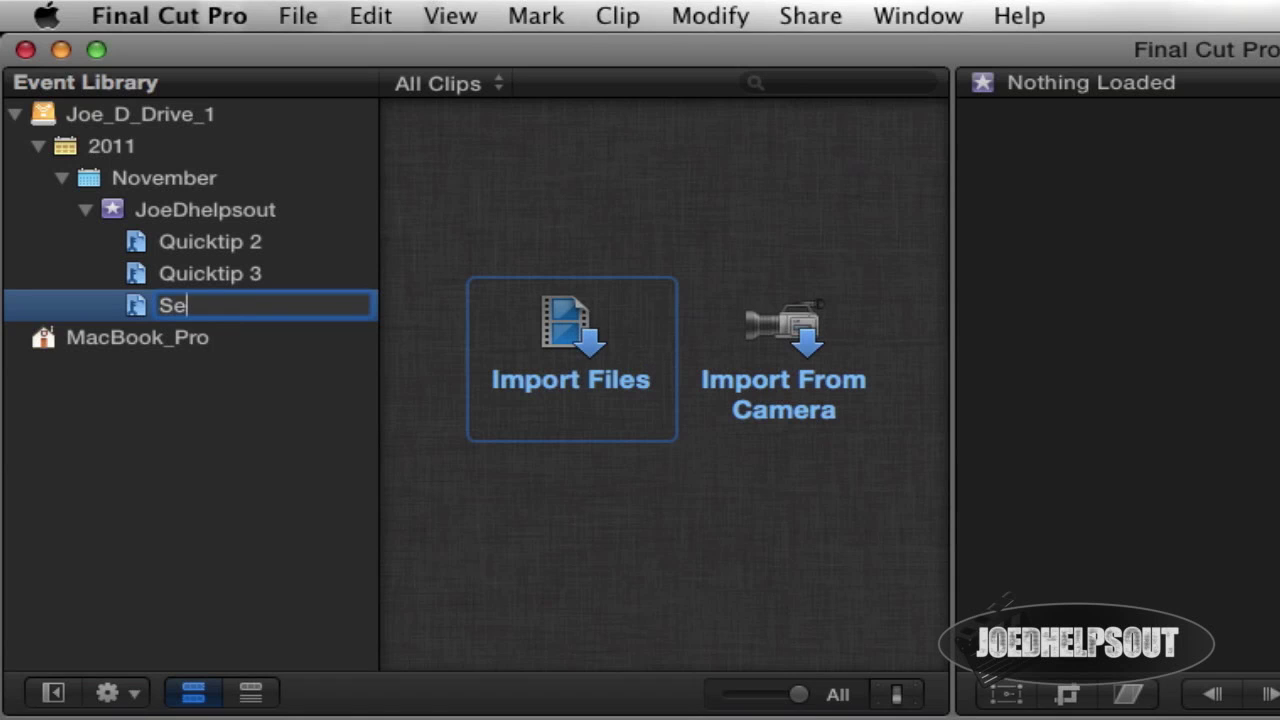
pyautogui.write('quences')
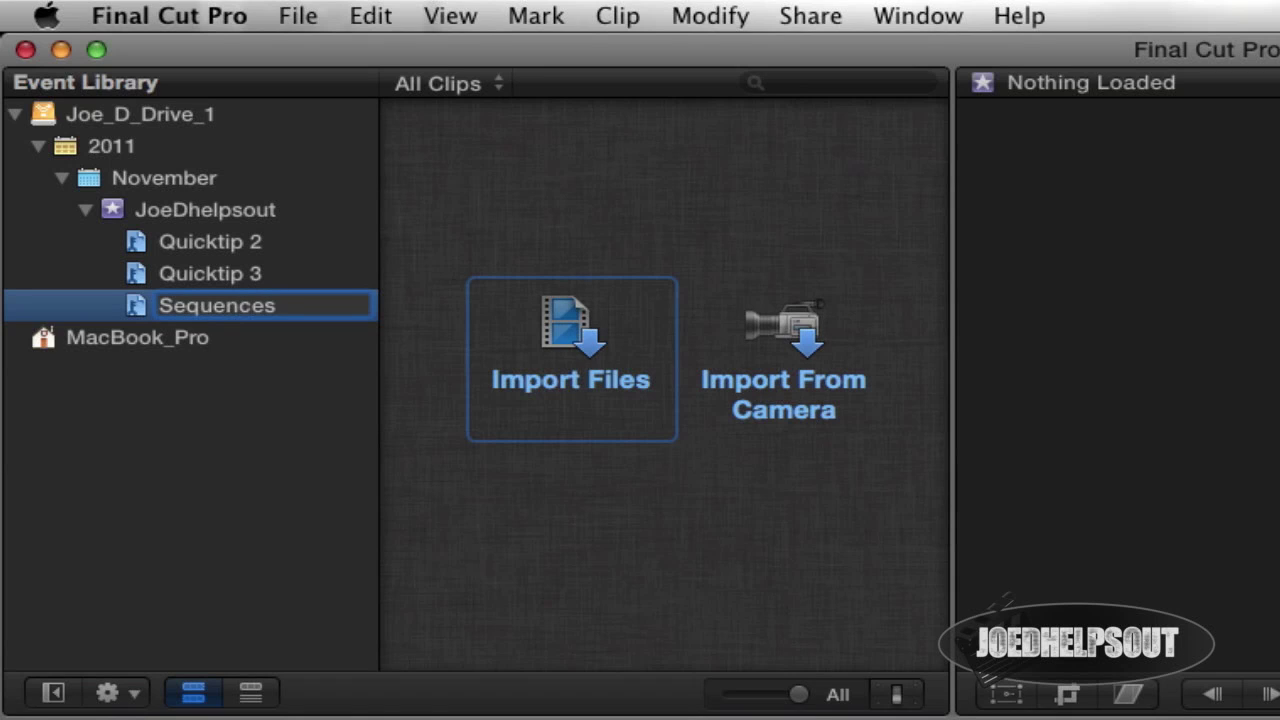
# Finish naming the Sequences keyword collection, and open the Sequence 1 compound clip from the end of the JoeDhelpsout event in the timeline
pyautogui.press('Return')
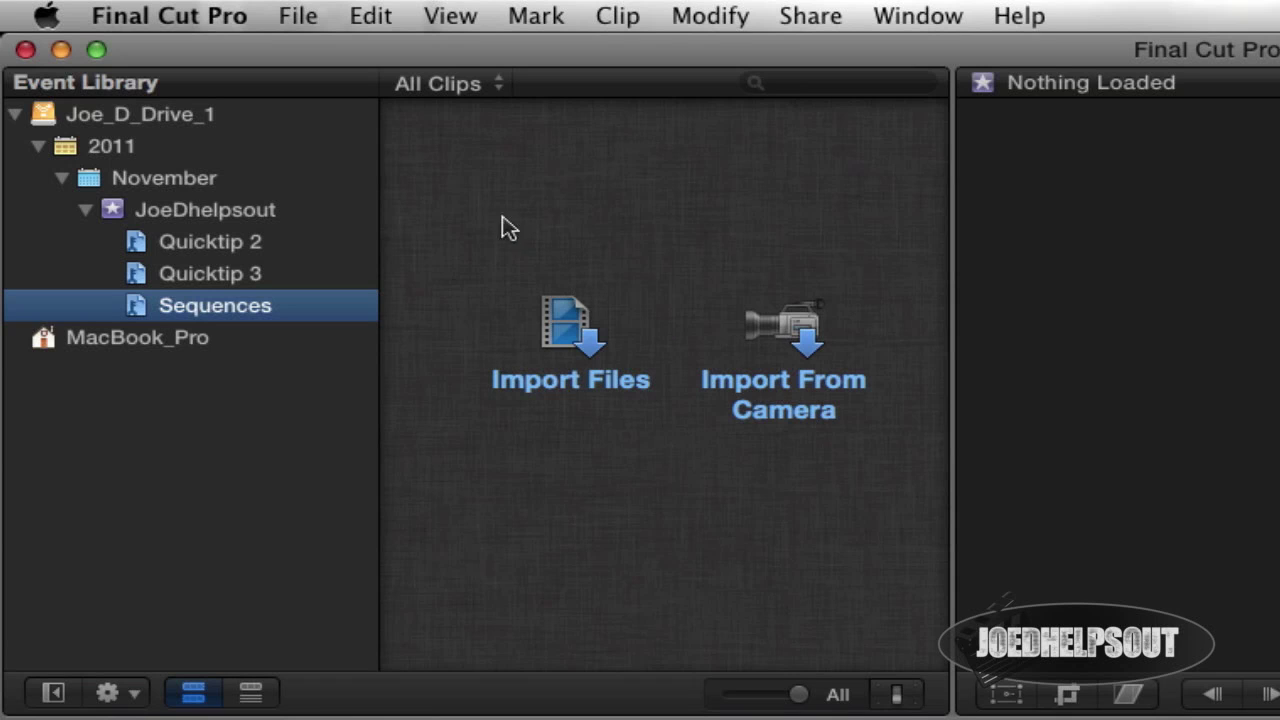
pyautogui.click(296, 213)
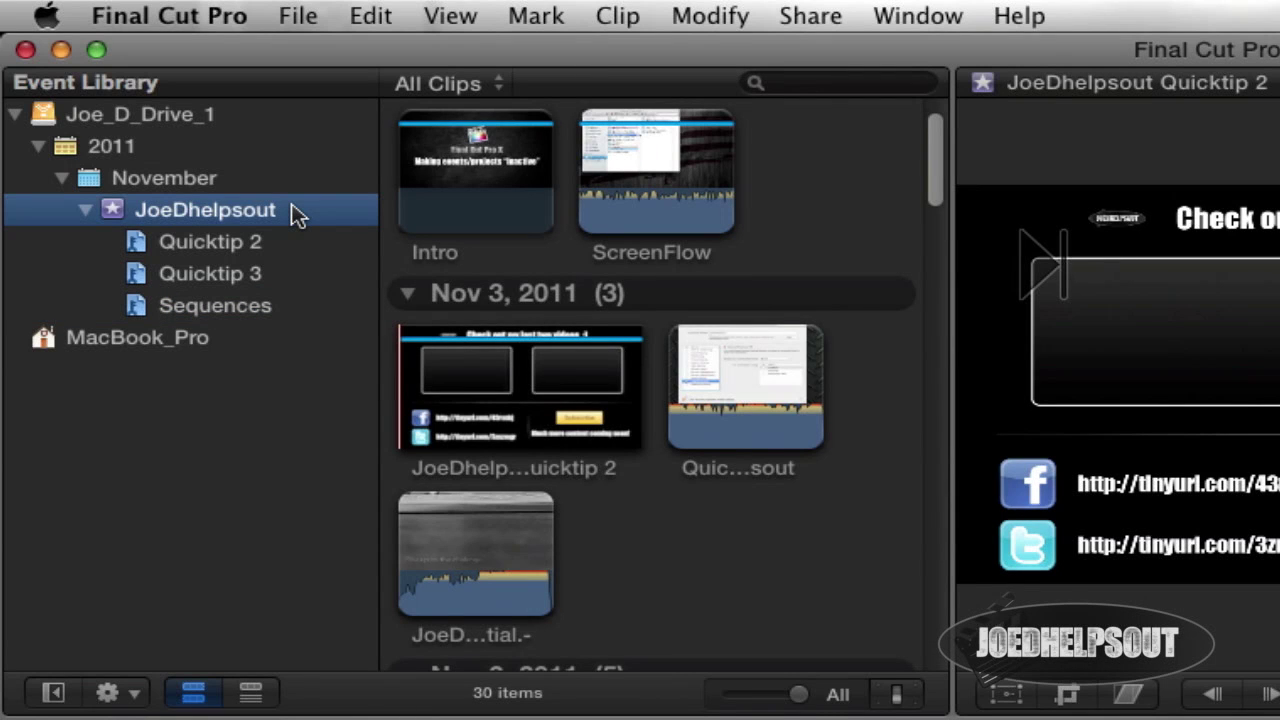
pyautogui.click(531, 257)
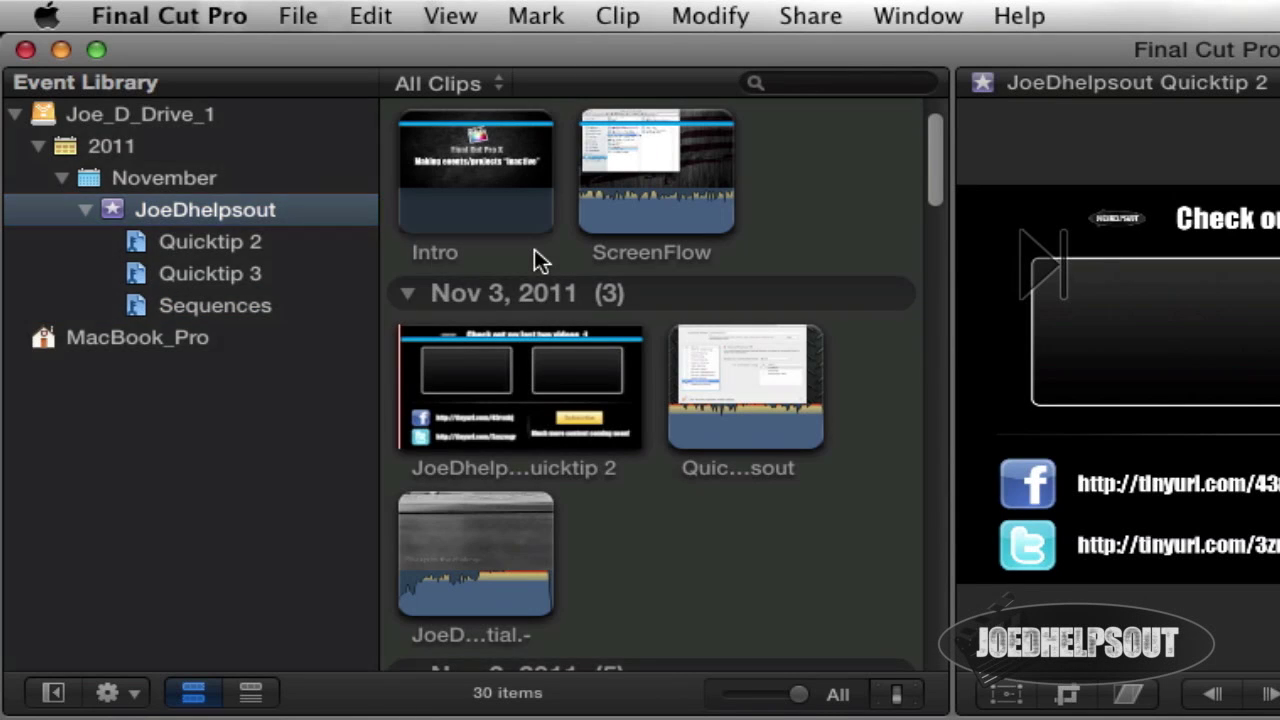
pyautogui.scroll(2, 534, 255)
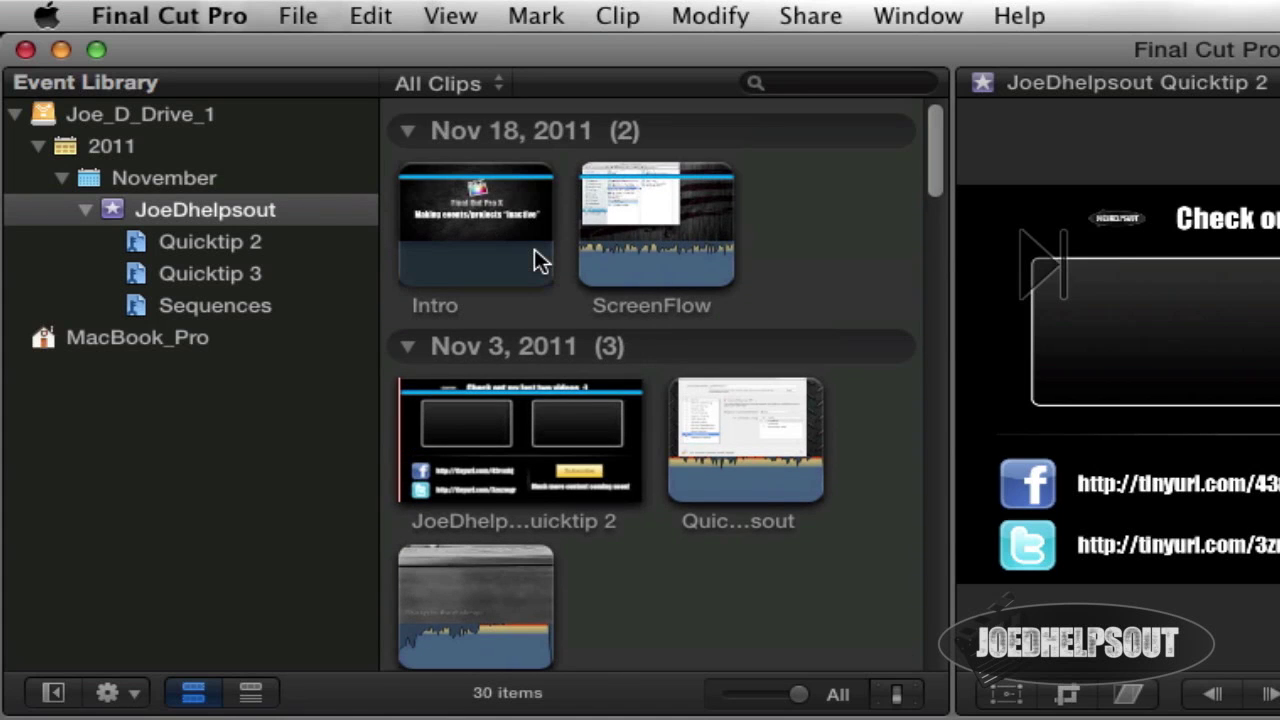
pyautogui.scroll(-10, 534, 250)
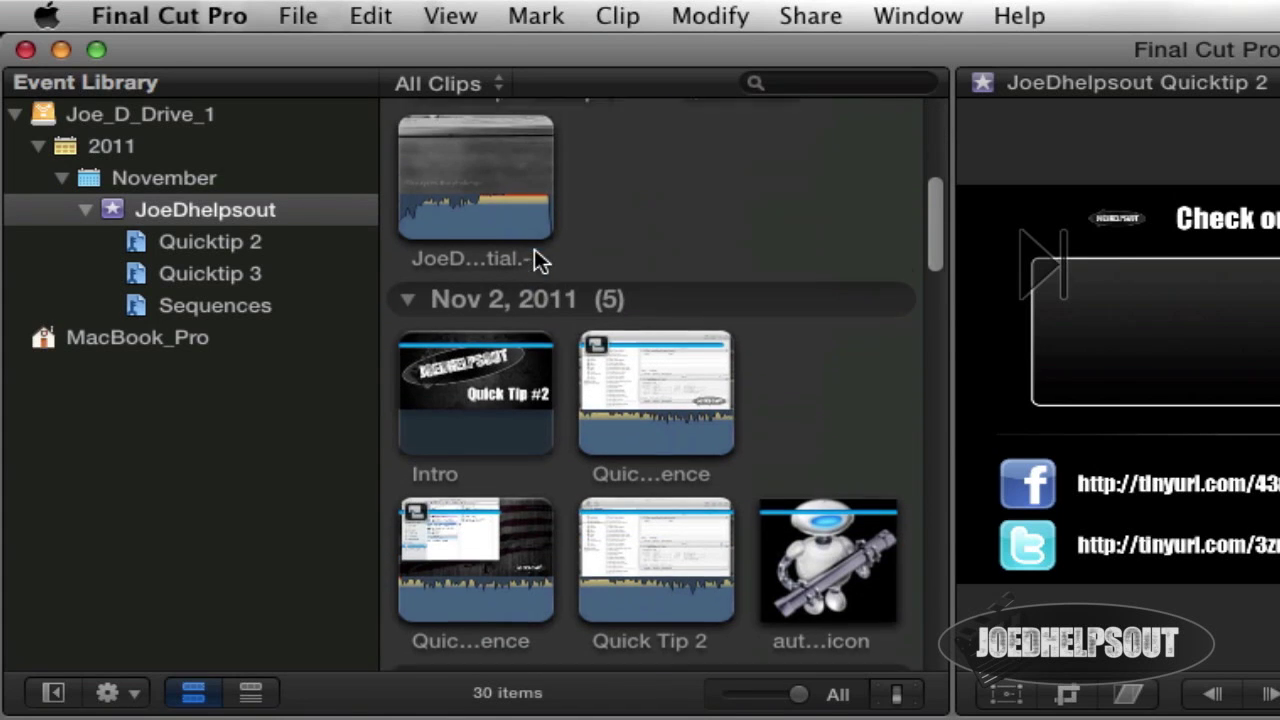
pyautogui.scroll(-5, 534, 258)
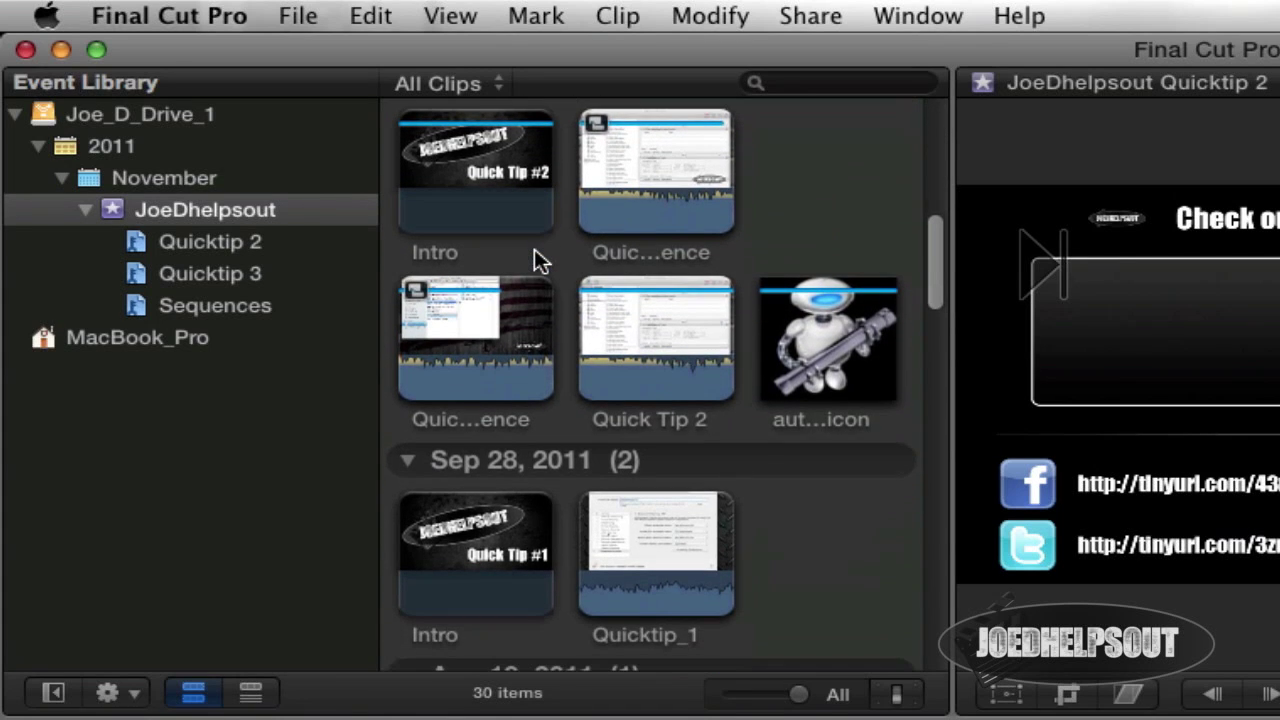
pyautogui.scroll(-13, 893, 540)
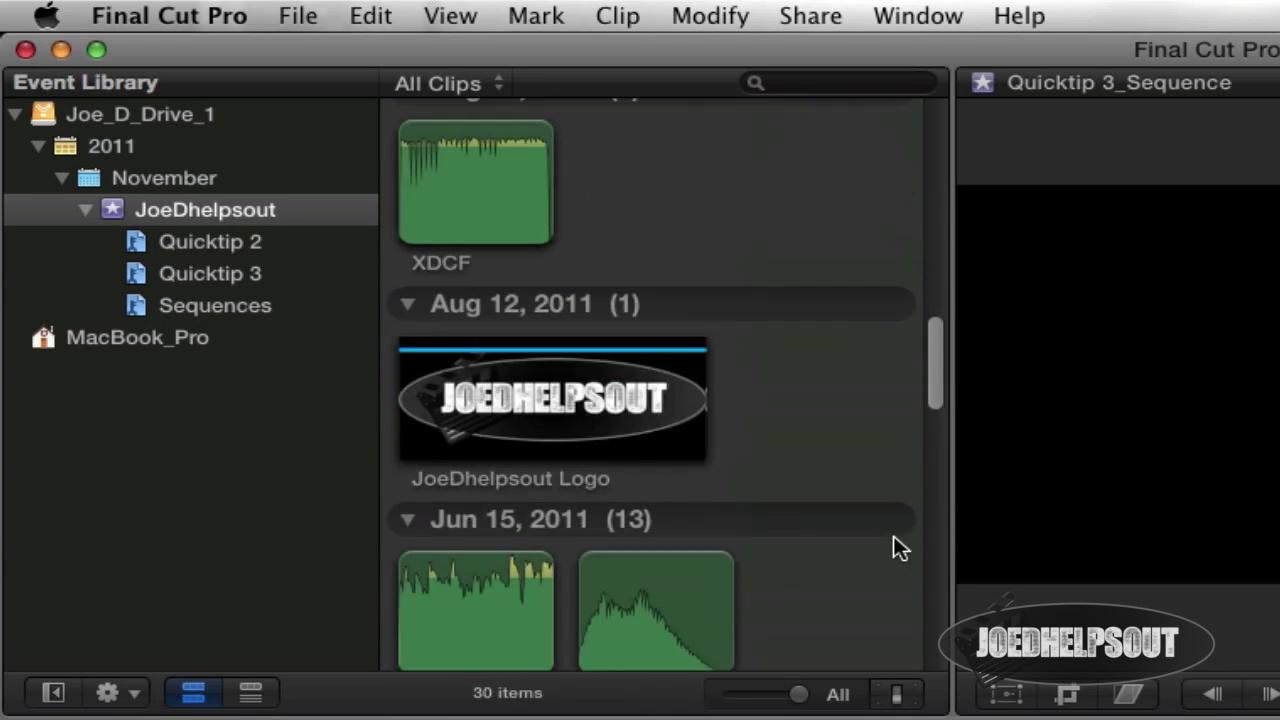
pyautogui.scroll(-15, 893, 545)
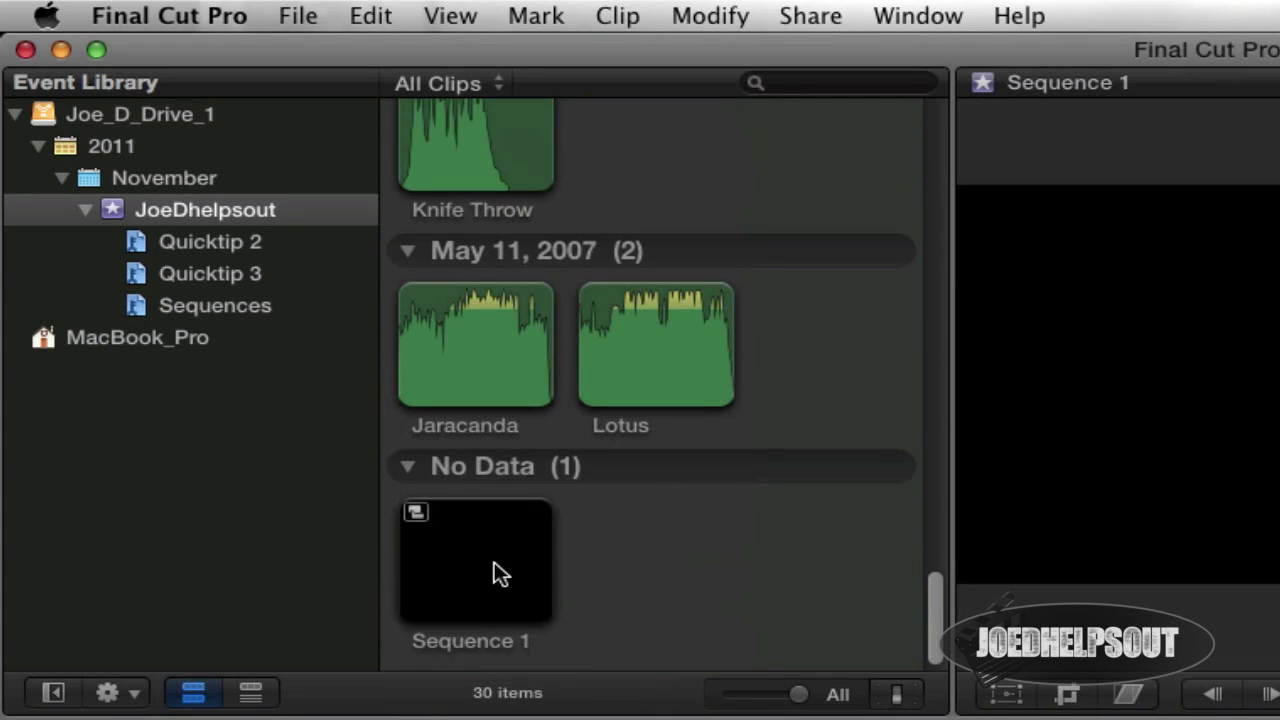
pyautogui.click(476, 565)
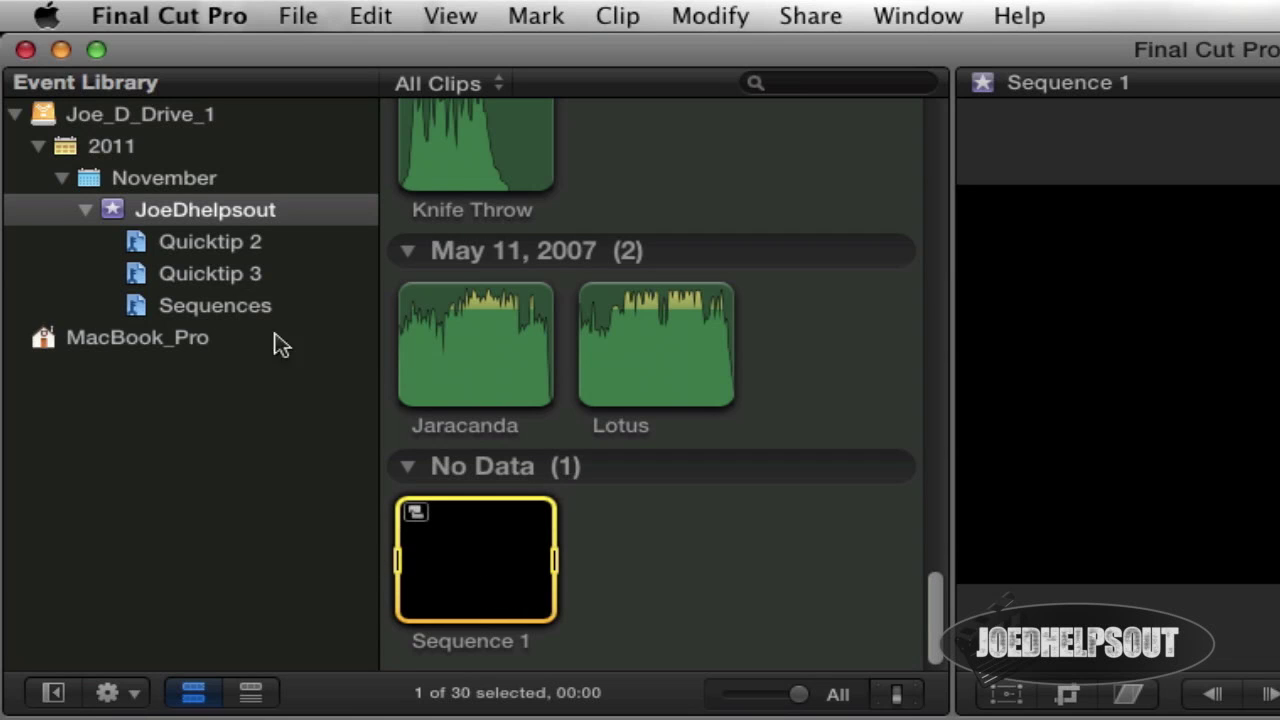
pyautogui.doubleClick(457, 571)
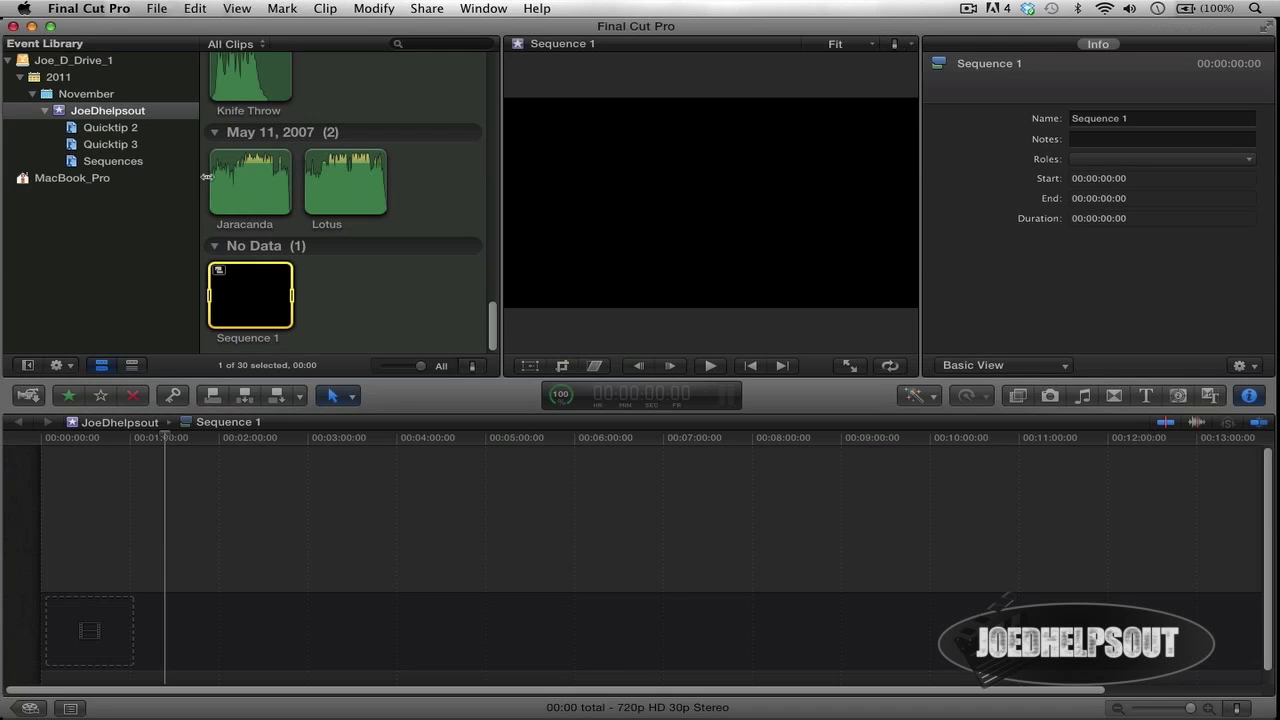
pyautogui.rightClick(262, 300)
pyautogui.click(257, 291)
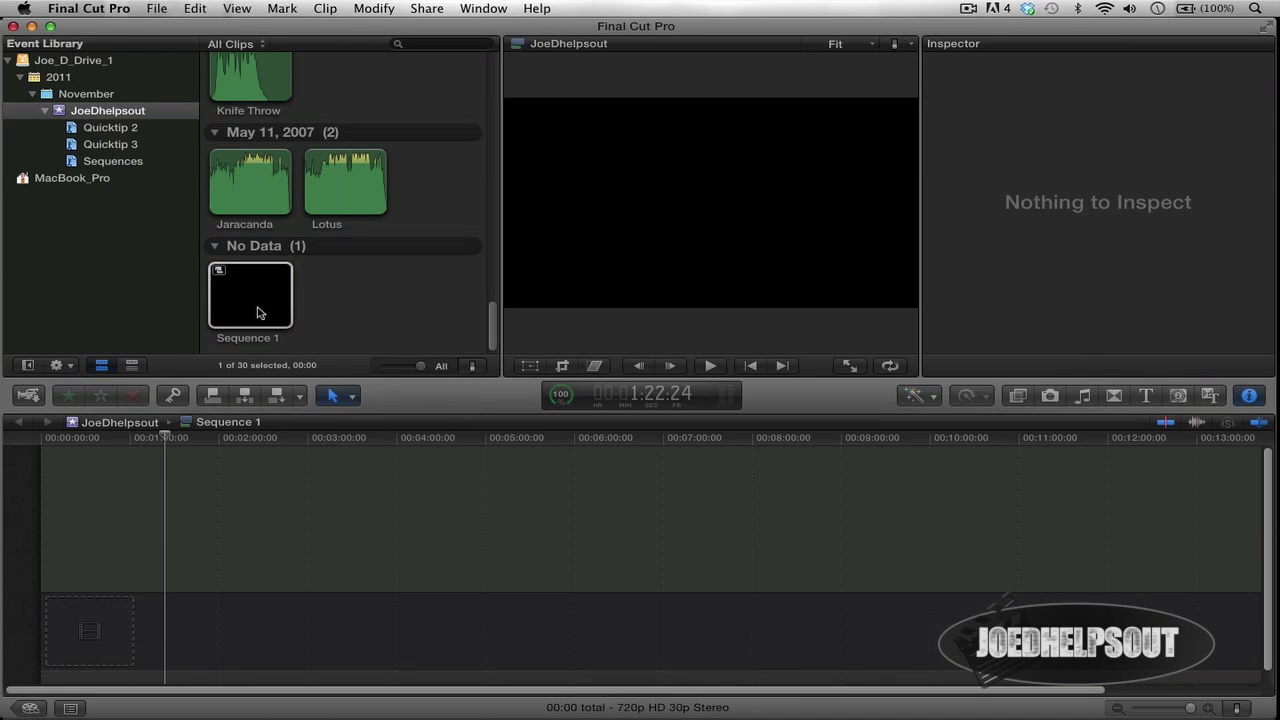
# Add a section of about 43 seconds of Jaracanda to the empty Sequence 1 timeline with 720p HD, 1280x720, 60p video properties
pyautogui.click(257, 313)
pyautogui.moveTo(252, 185); pyautogui.dragTo(285, 185)
pyautogui.moveTo(277, 245); pyautogui.dragTo(260, 620)
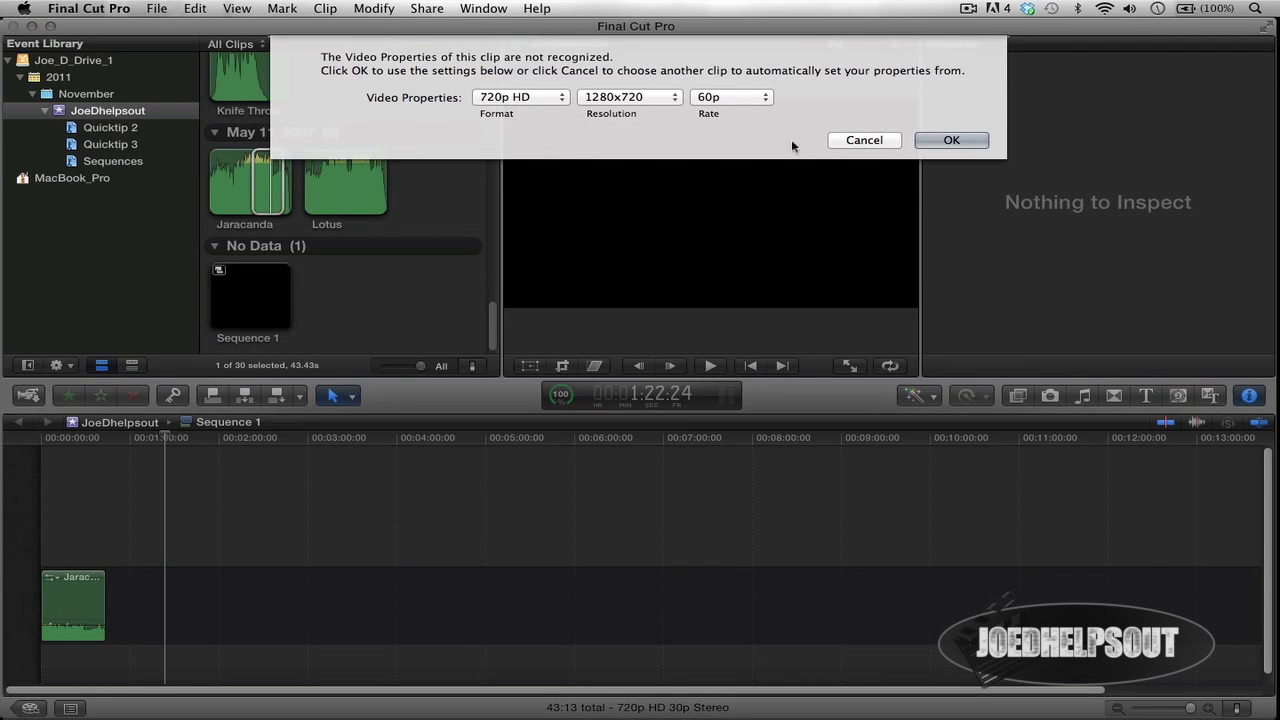
pyautogui.click(948, 140)
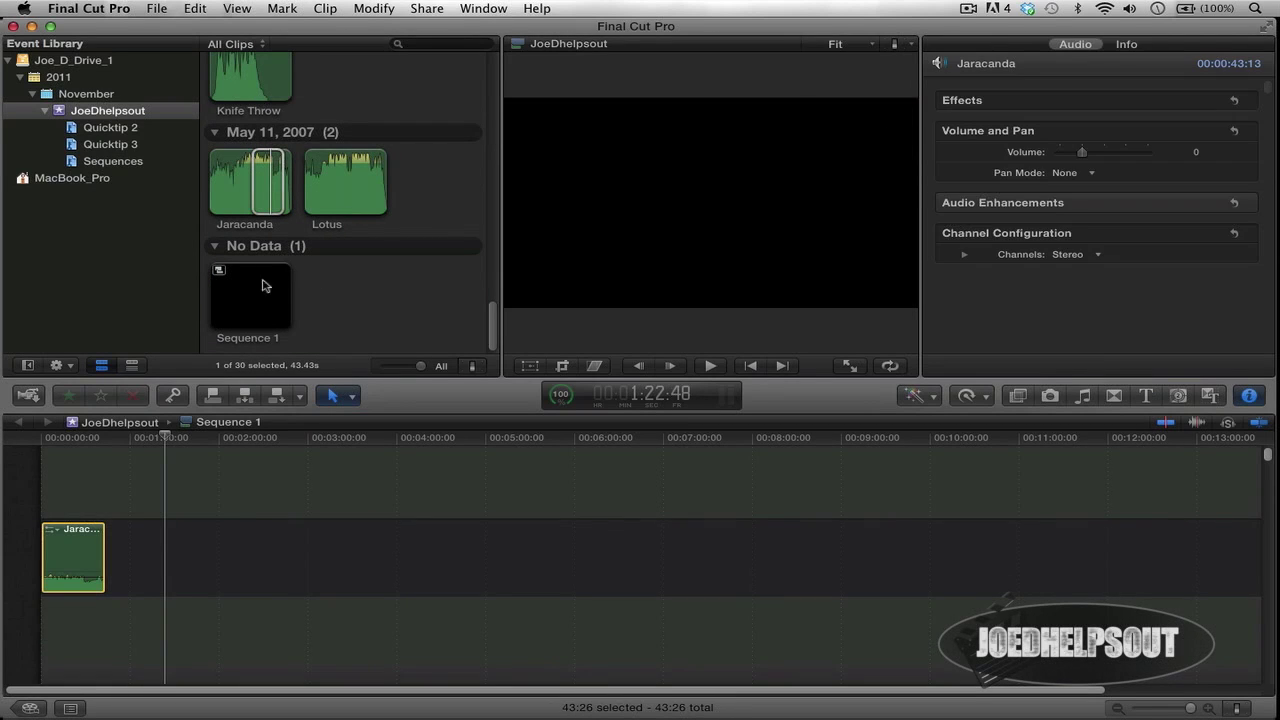
# Look through the JoeDhelpsout event's clips to see where the Sequence 1 compound clip is listed
pyautogui.click(272, 284)
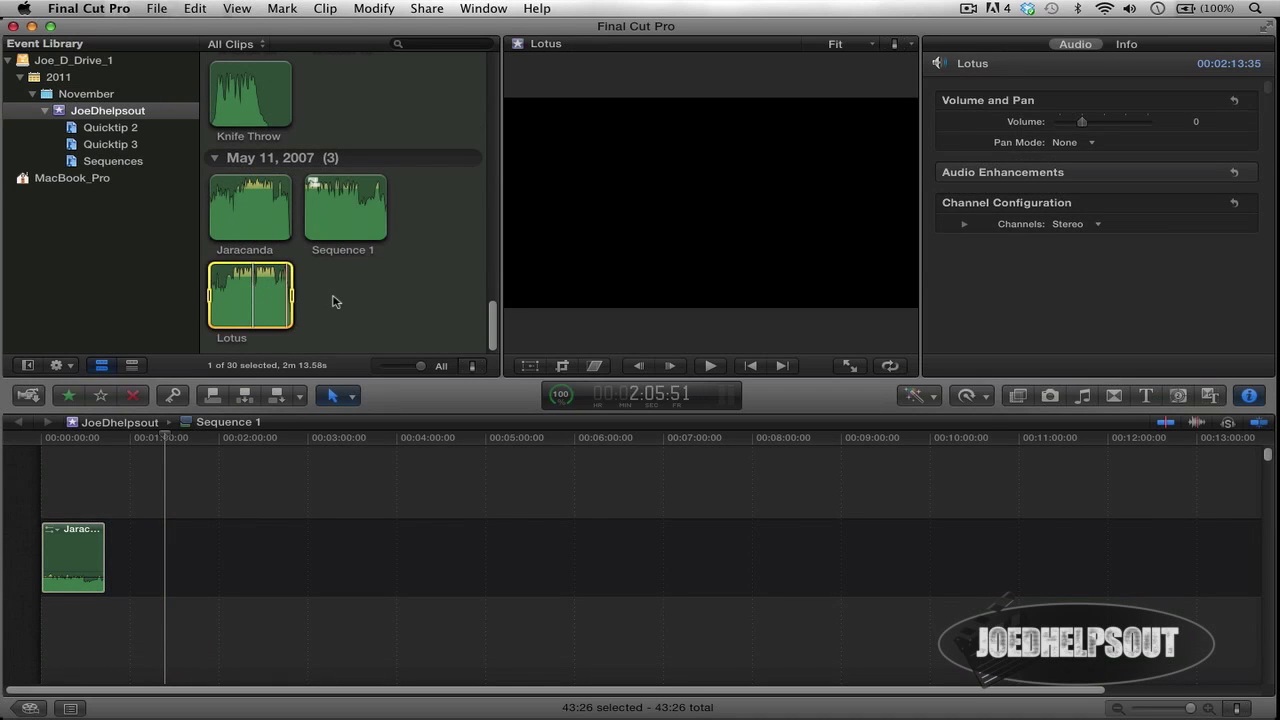
pyautogui.scroll(15, 335, 301)
pyautogui.scroll(-5, 335, 301)
pyautogui.scroll(5, 335, 301)
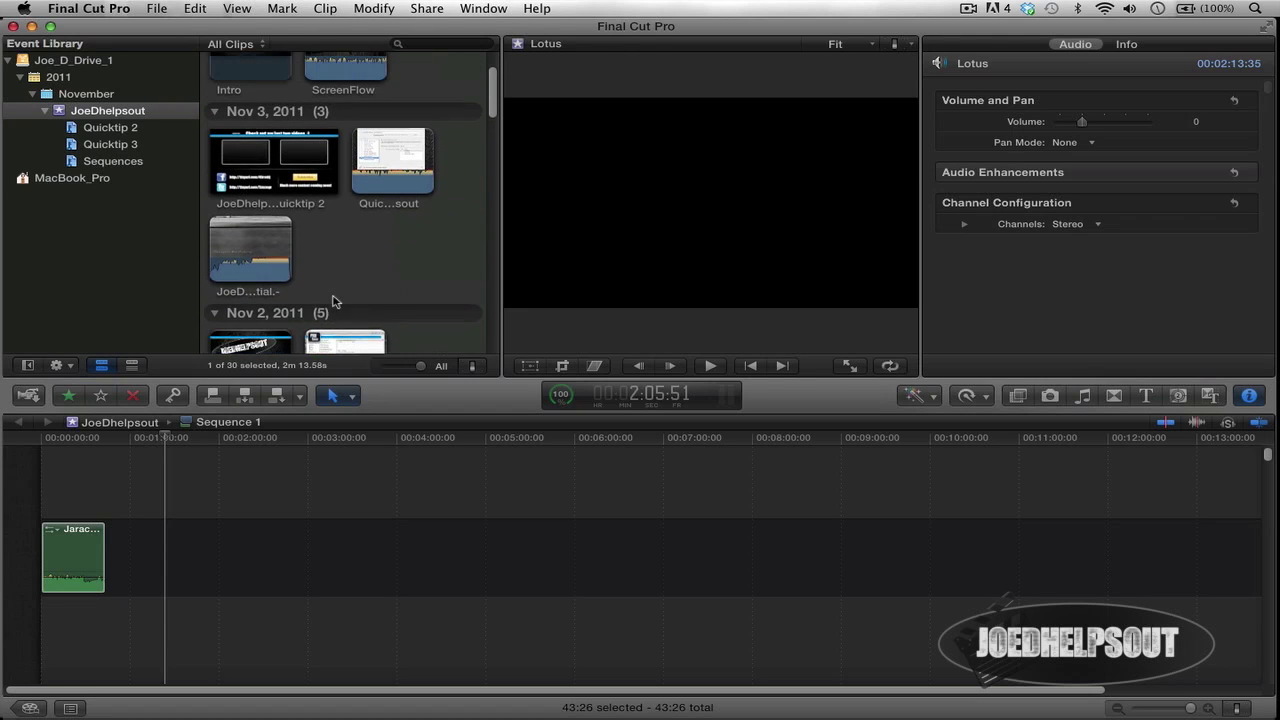
pyautogui.scroll(2, 335, 301)
pyautogui.scroll(-6, 335, 301)
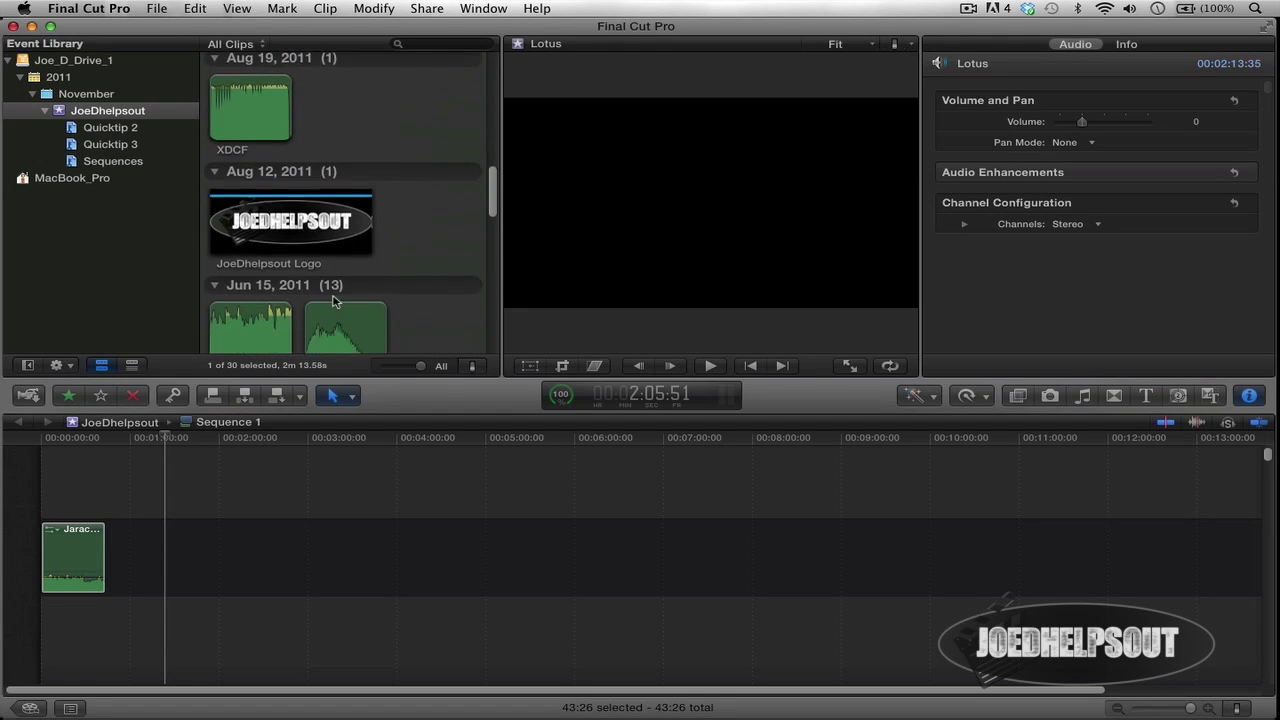
pyautogui.scroll(-10, 335, 301)
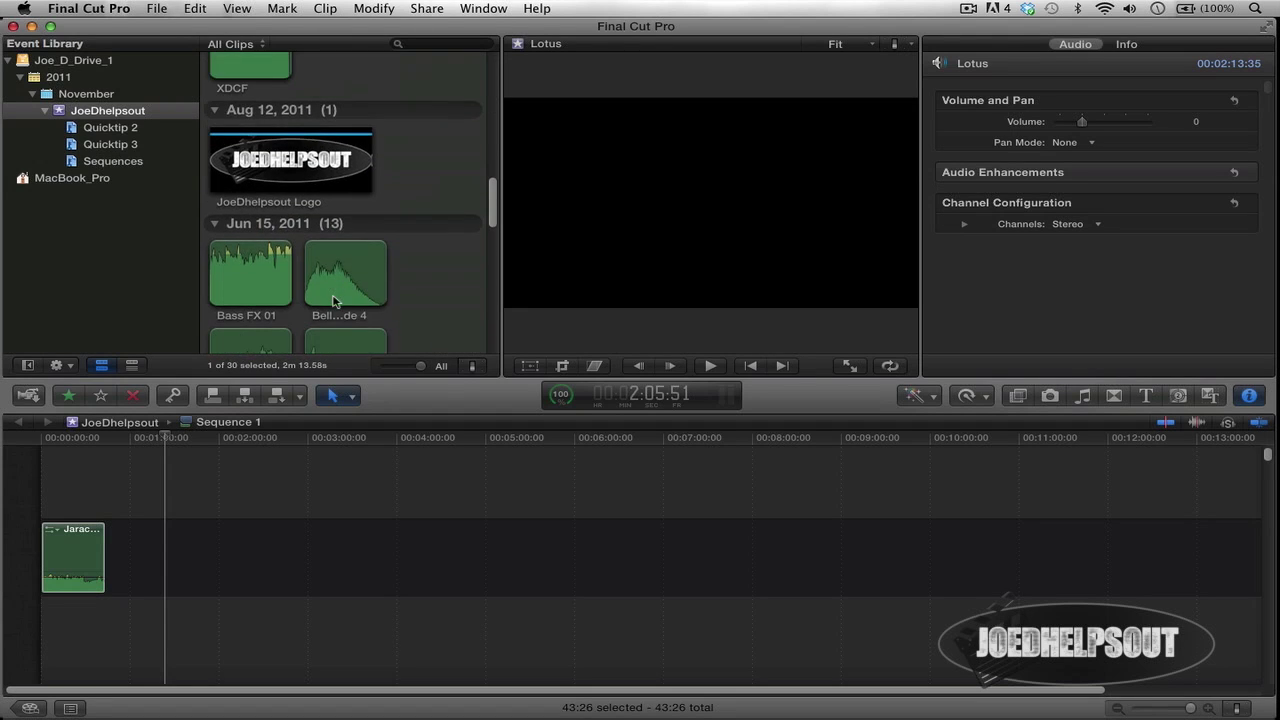
pyautogui.scroll(-2, 335, 301)
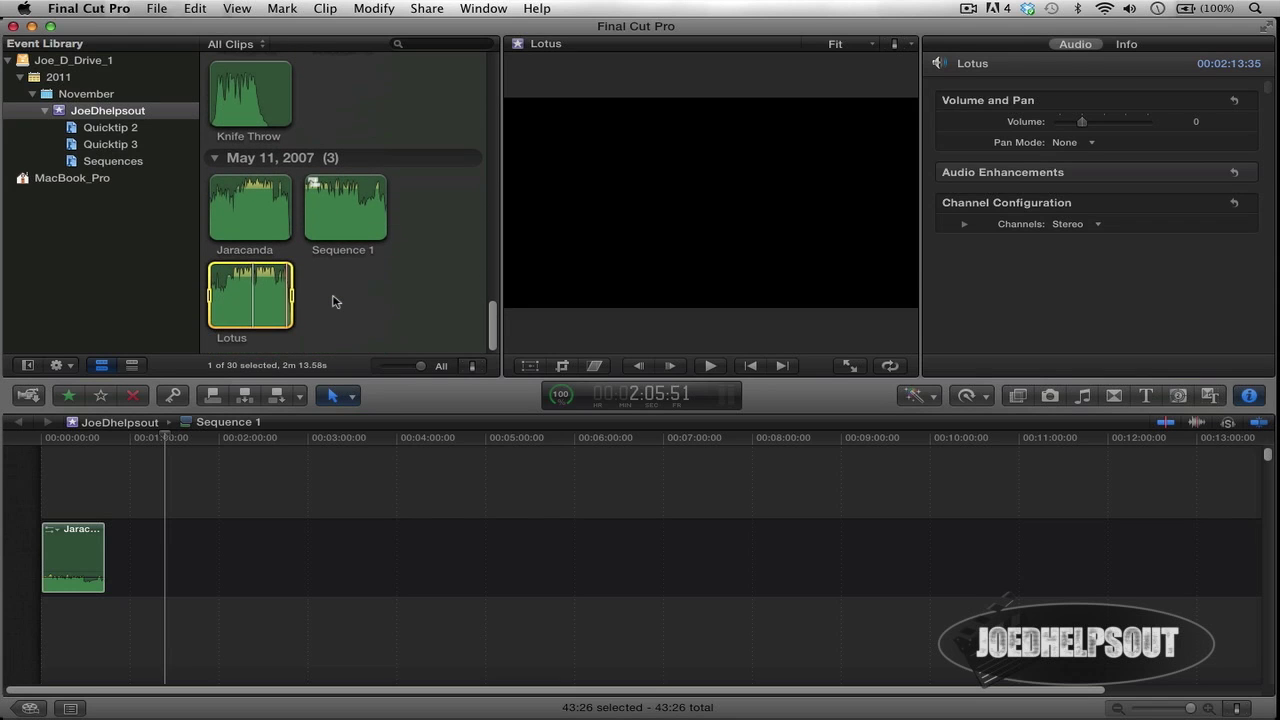
# Add Sequence 1 to the Sequences keyword collection and show that collection's contents
pyautogui.click(328, 200)
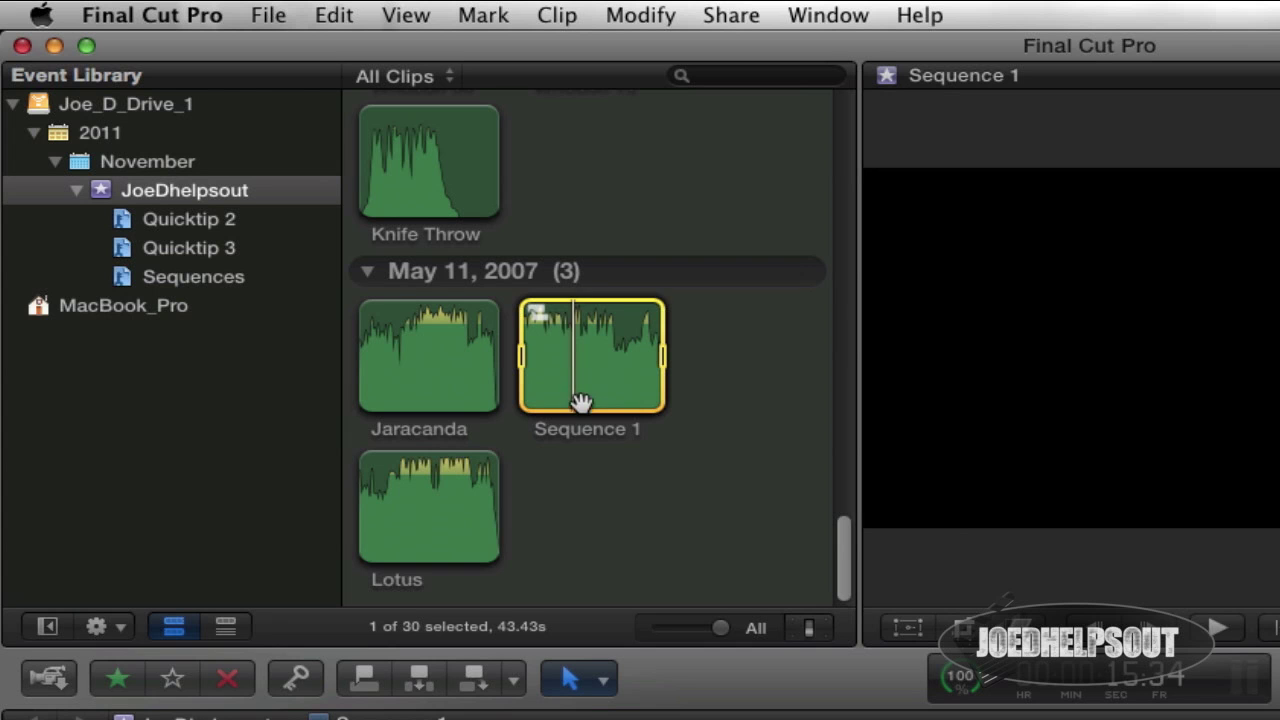
pyautogui.moveTo(340, 218); pyautogui.dragTo(126, 154)
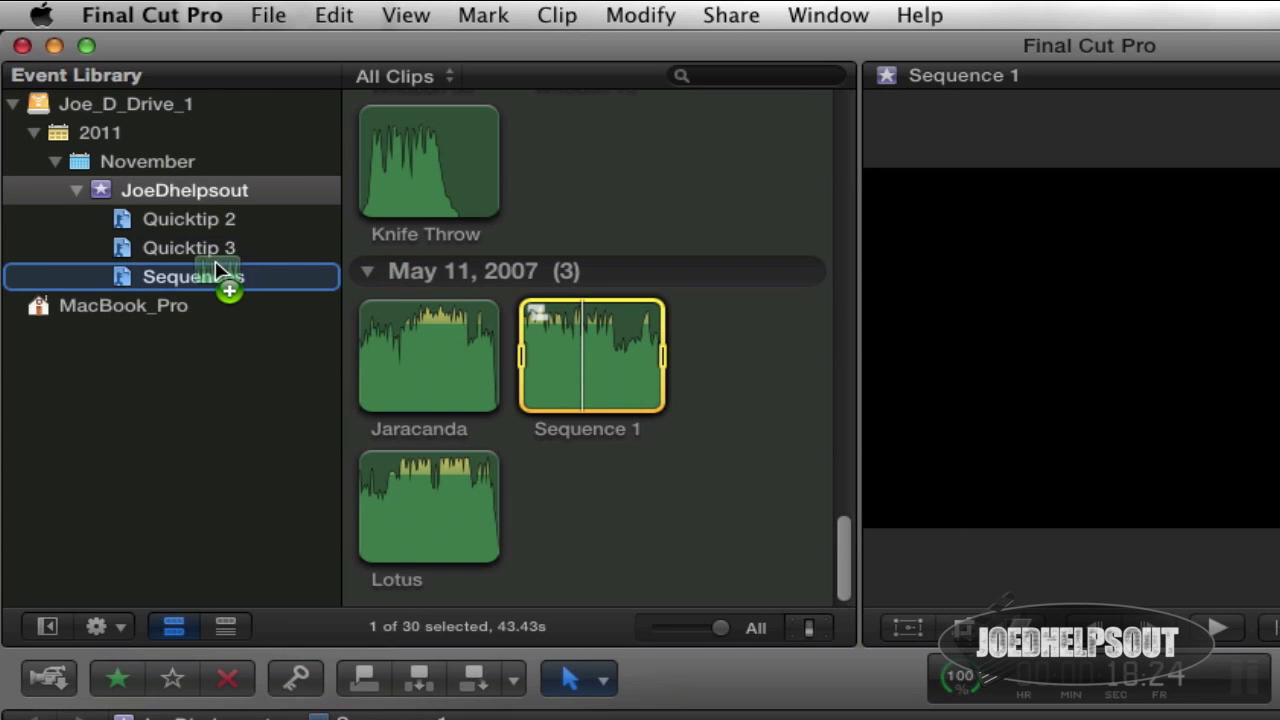
pyautogui.moveTo(215, 262); pyautogui.dragTo(215, 263)
pyautogui.click(216, 286)
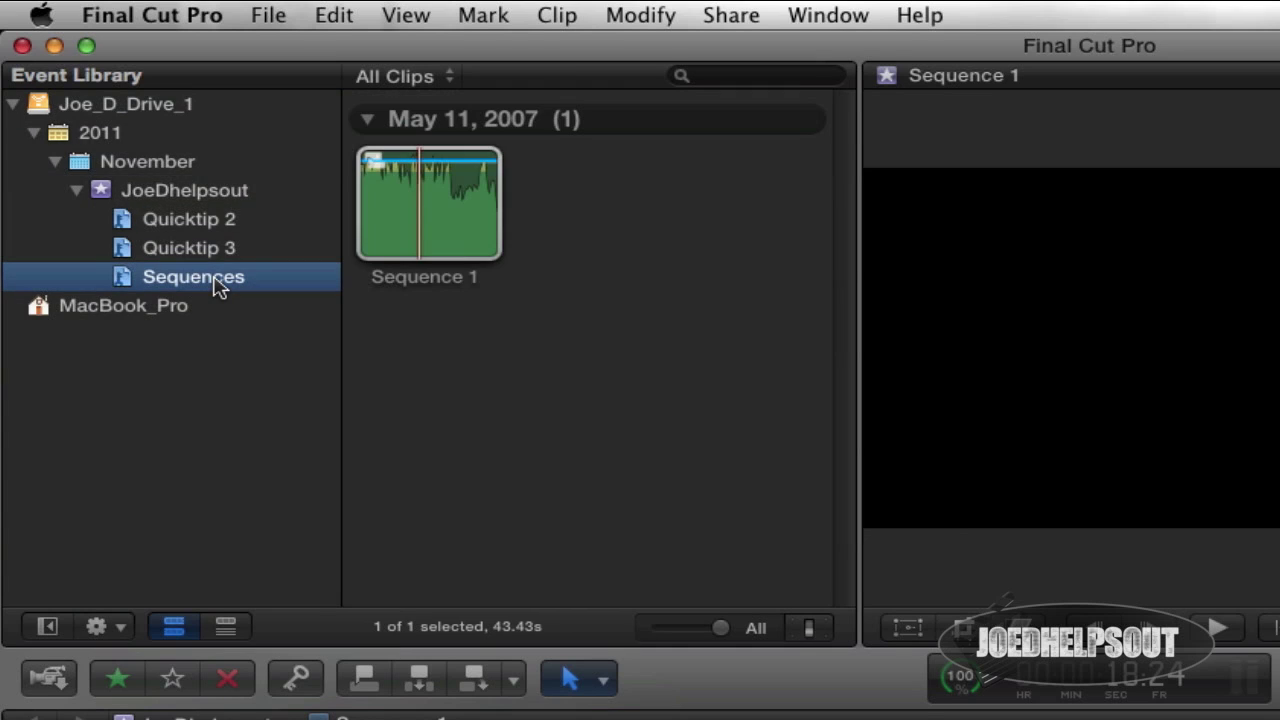
# Duplicate Sequence 1 inside the Sequences collection and rename the copy Sequence 2
pyautogui.click(416, 202)
pyautogui.click(402, 202)
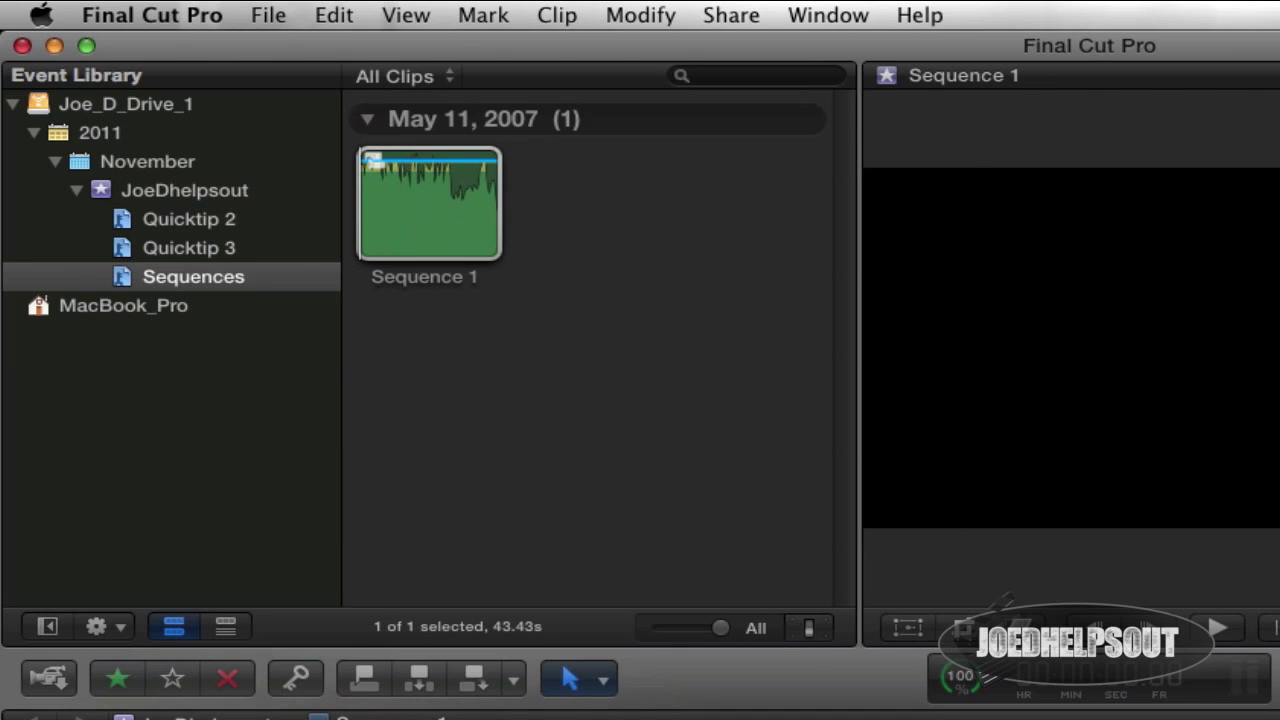
pyautogui.click(480, 200)
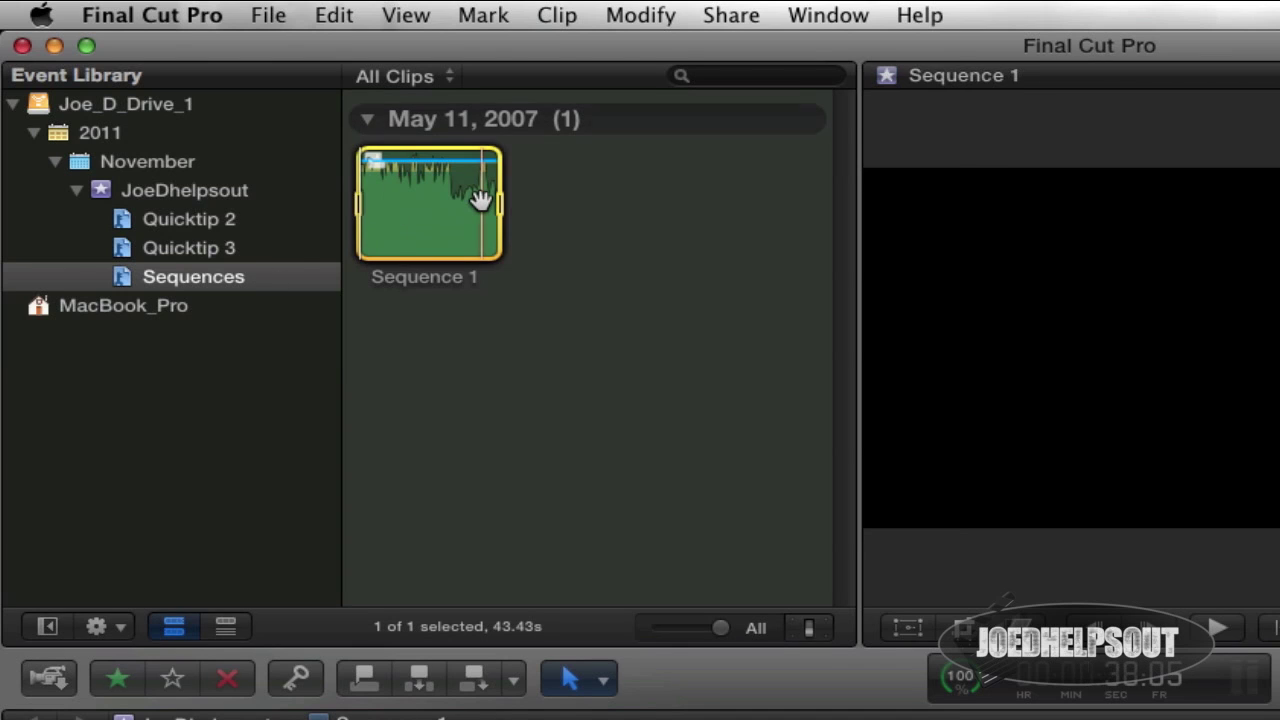
pyautogui.rightClick(480, 200)
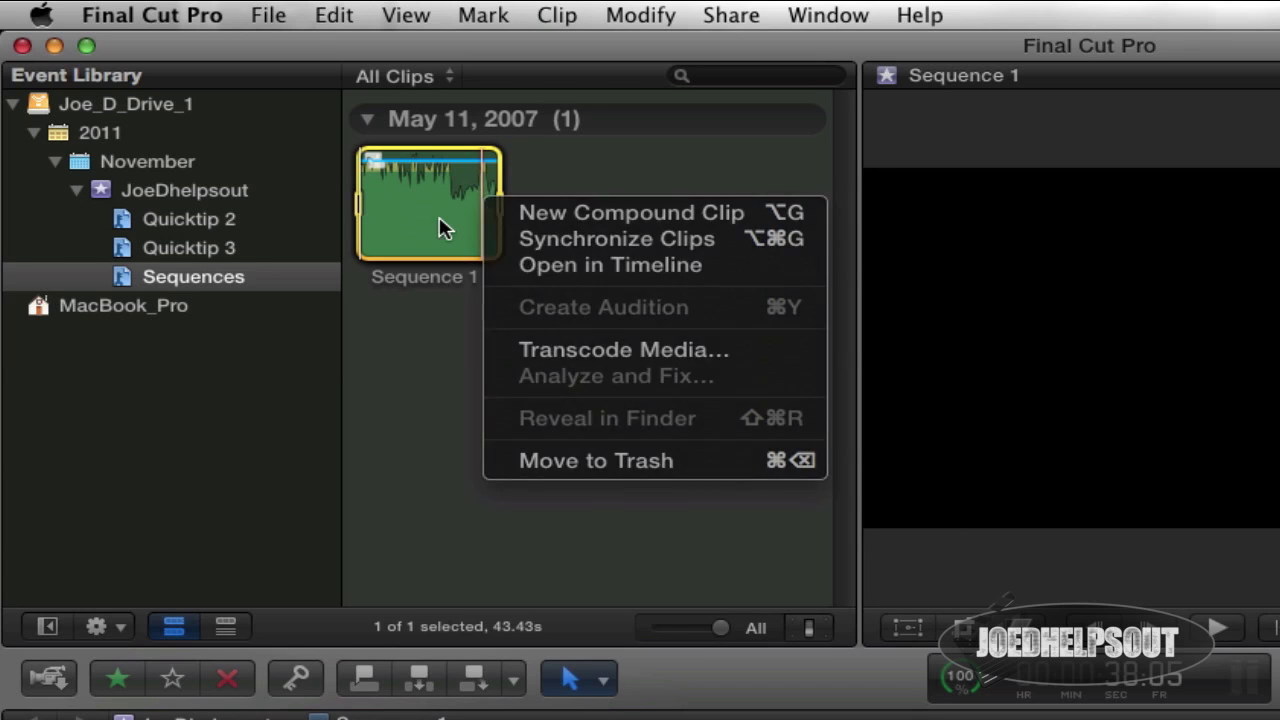
pyautogui.click(440, 218)
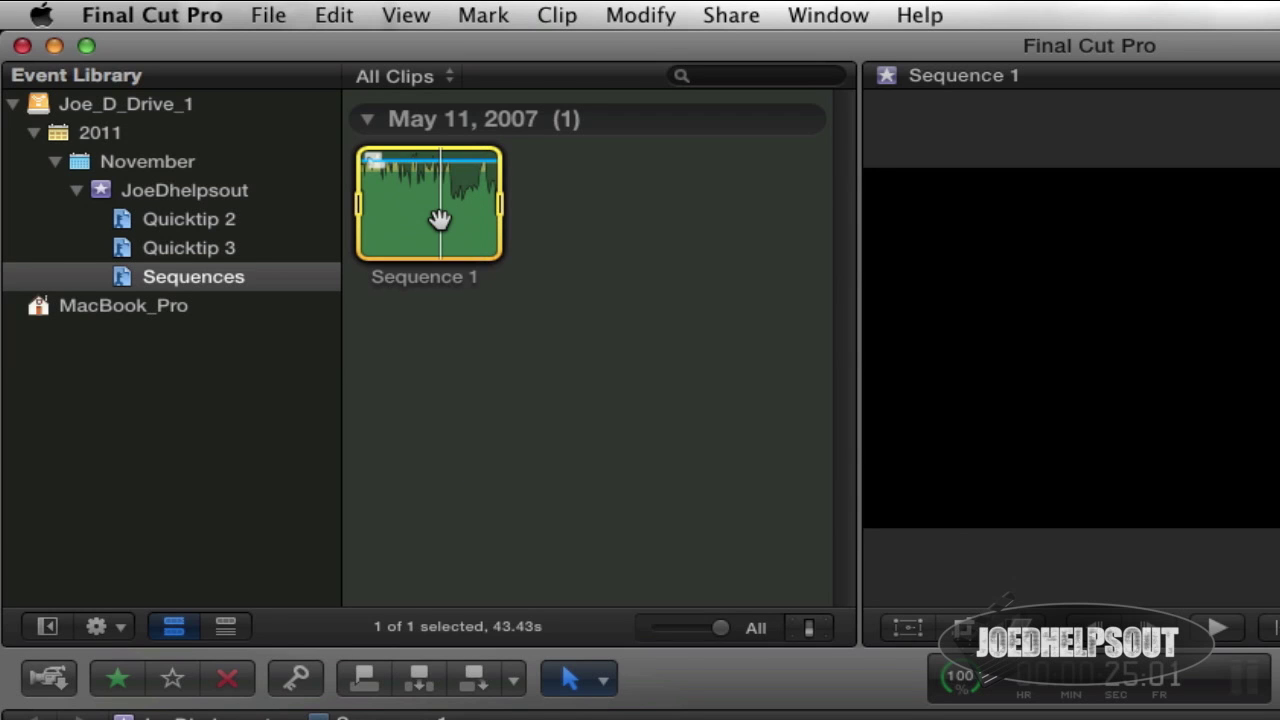
pyautogui.press('super+d')
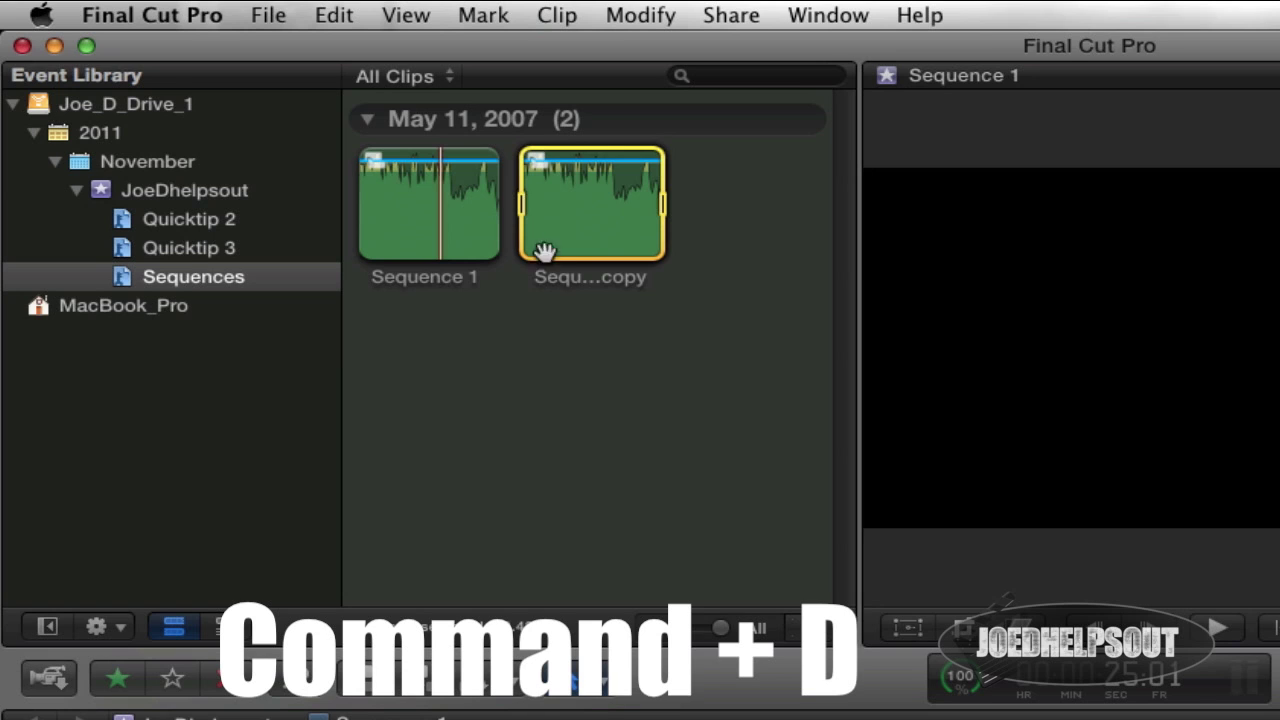
pyautogui.click(590, 282)
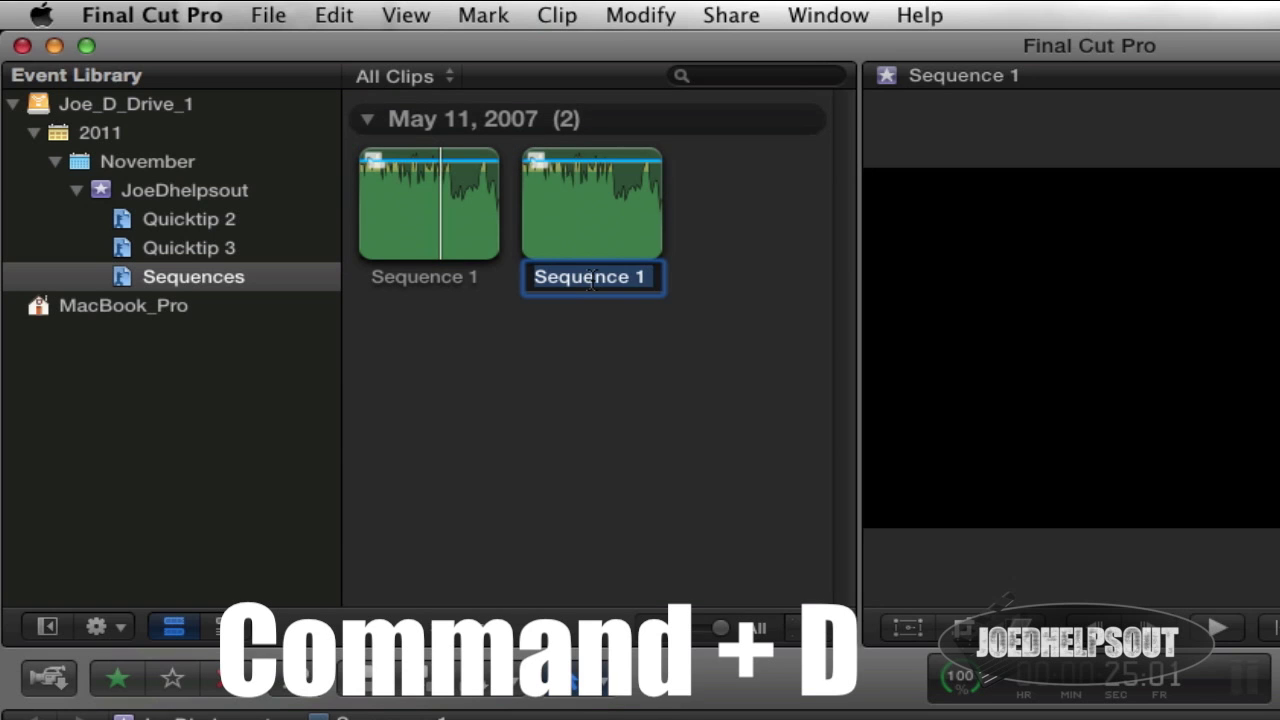
pyautogui.write('copy')
pyautogui.press('super+z')
pyautogui.press('BackSpace')
pyautogui.write('2')
pyautogui.press('Return')
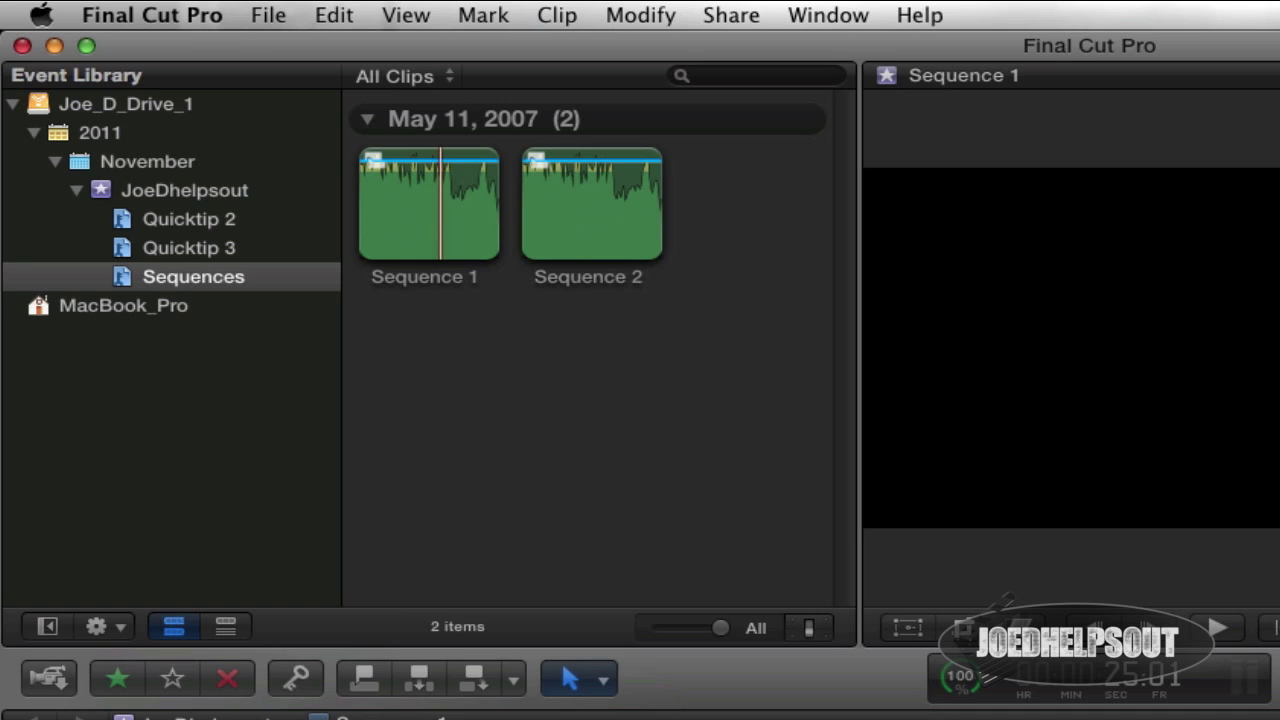
# Duplicate Sequence 2 and rename the new copy Sequence 3
pyautogui.click(630, 252)
pyautogui.press('super+d')
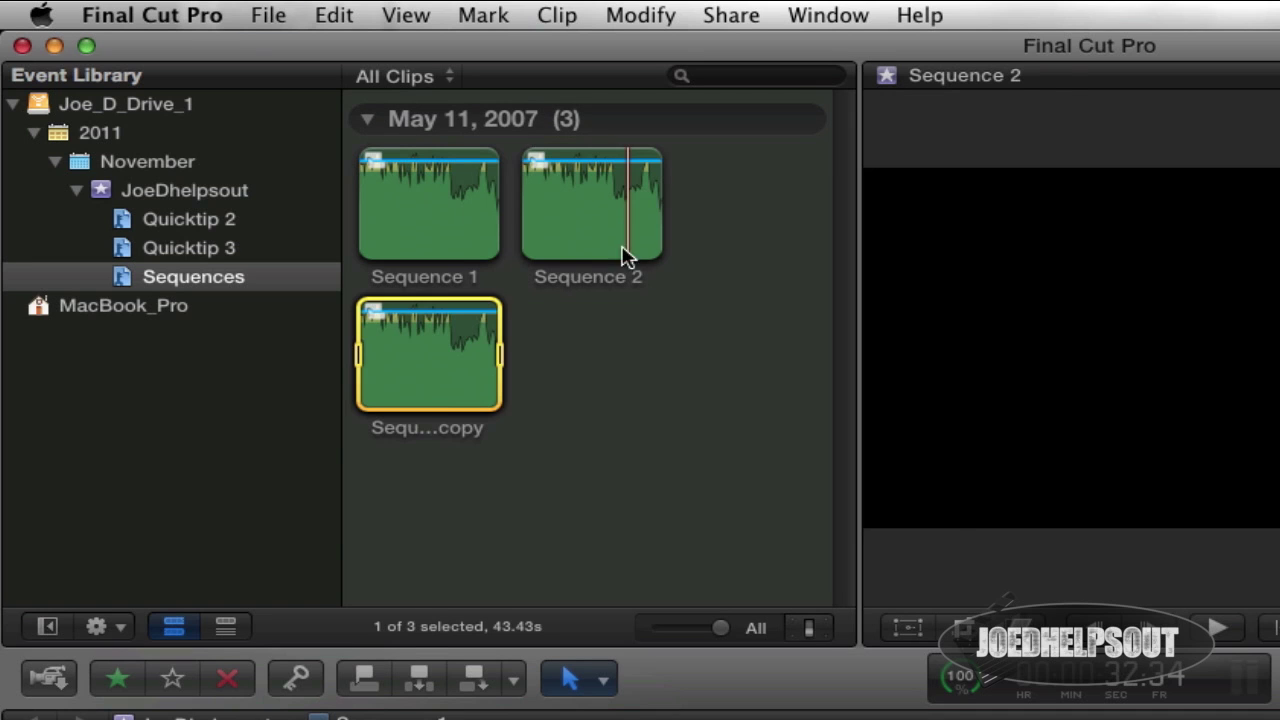
pyautogui.click(417, 425)
pyautogui.write('copy')
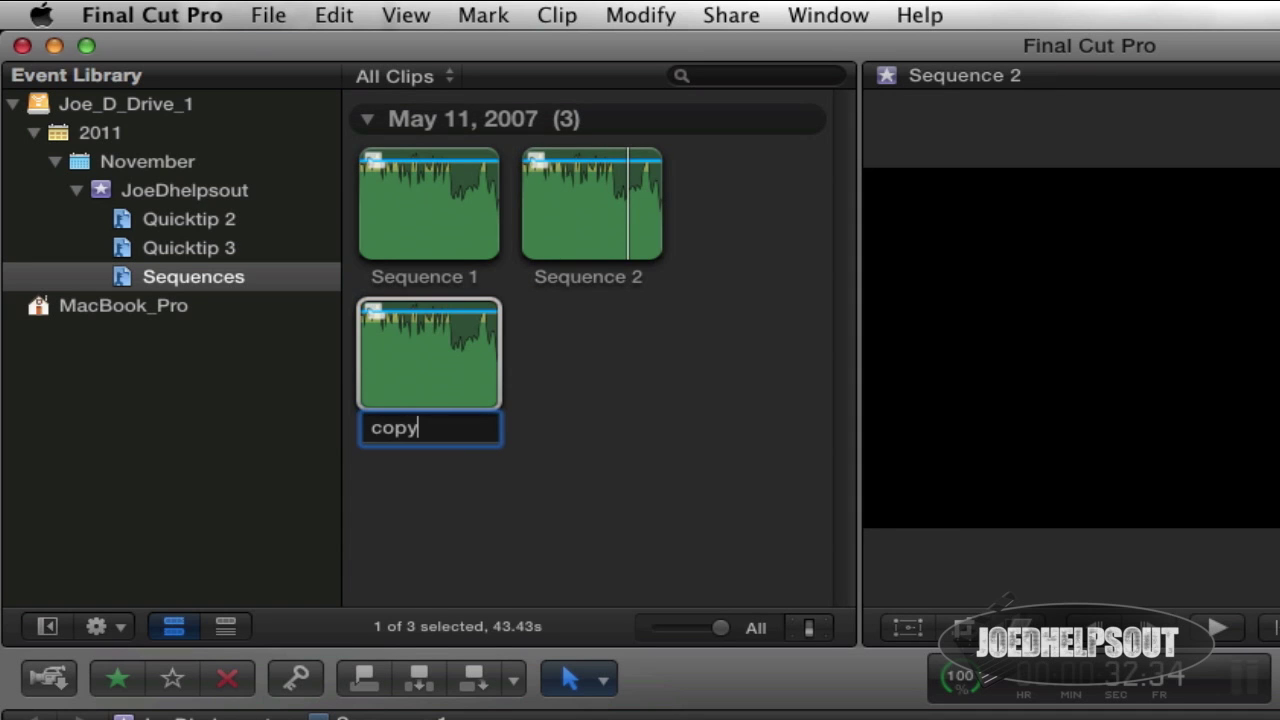
pyautogui.press('super+z')
pyautogui.press('BackSpace')
pyautogui.write('3')
pyautogui.press('Return')
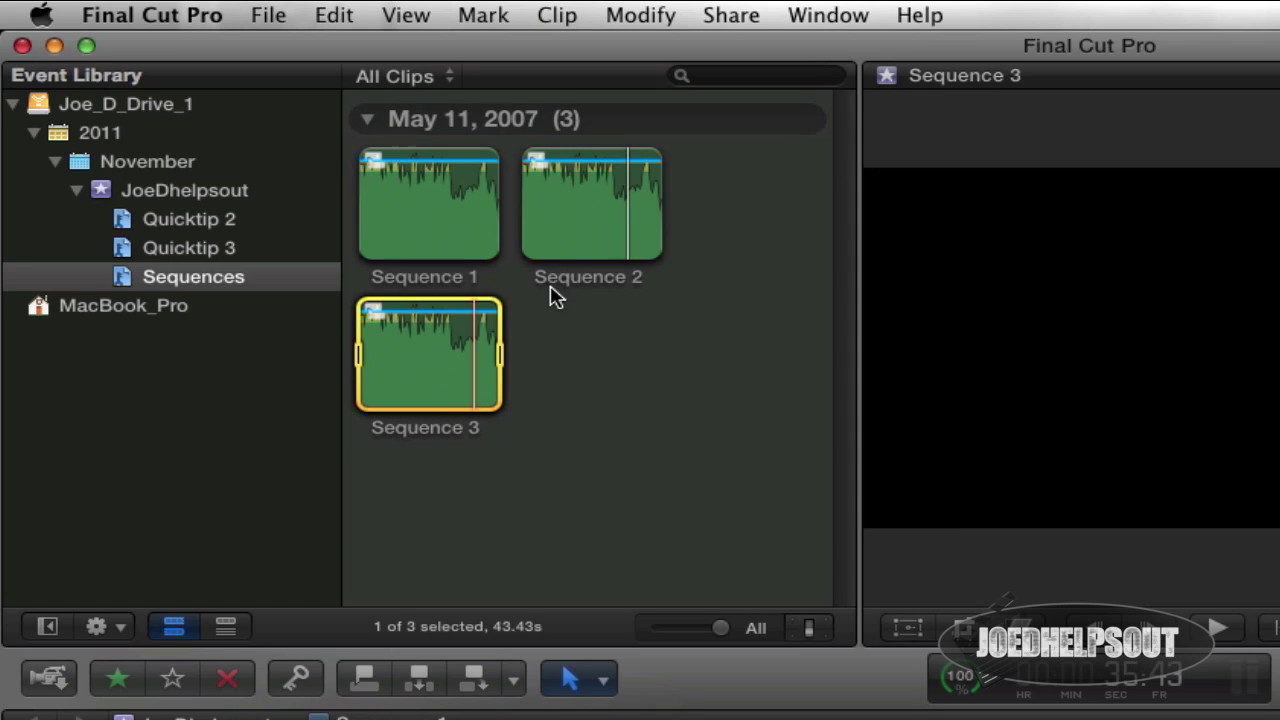
# Open the compound clips in the Sequences collection in the timeline one after another to switch between the sequences
pyautogui.moveTo(560, 237); pyautogui.dragTo(560, 225)
pyautogui.click(414, 355)
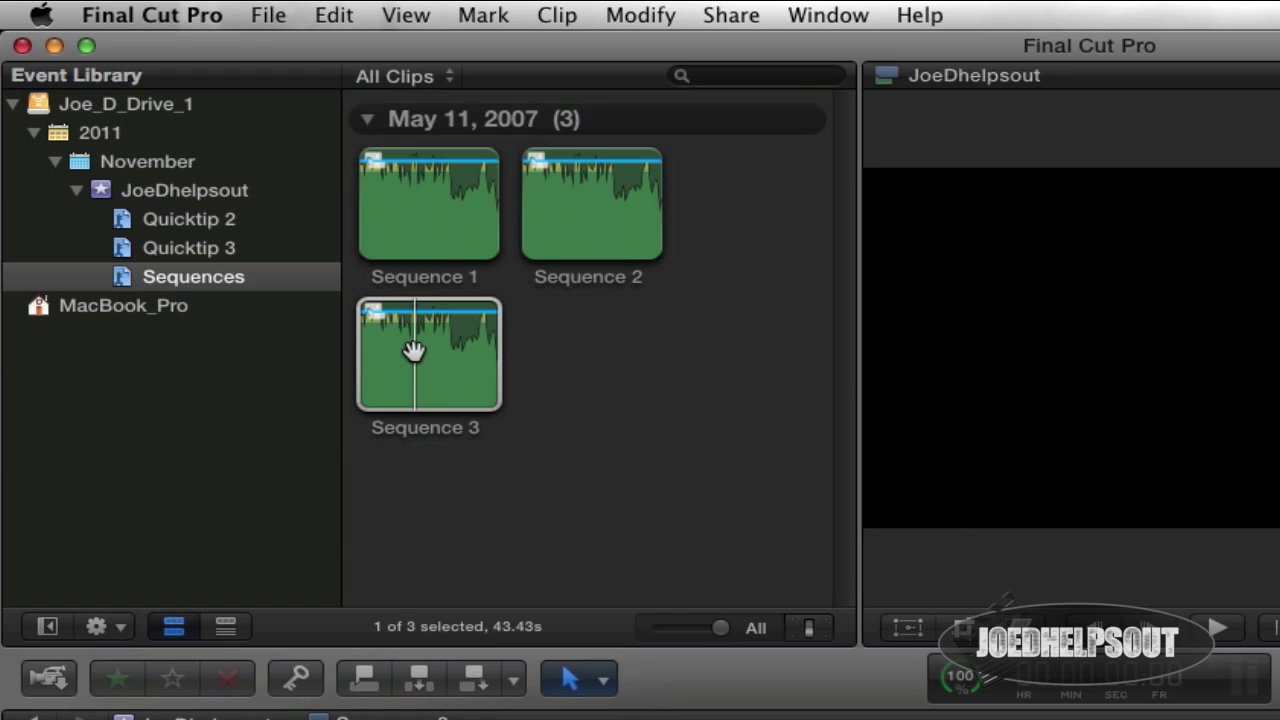
pyautogui.click(428, 204)
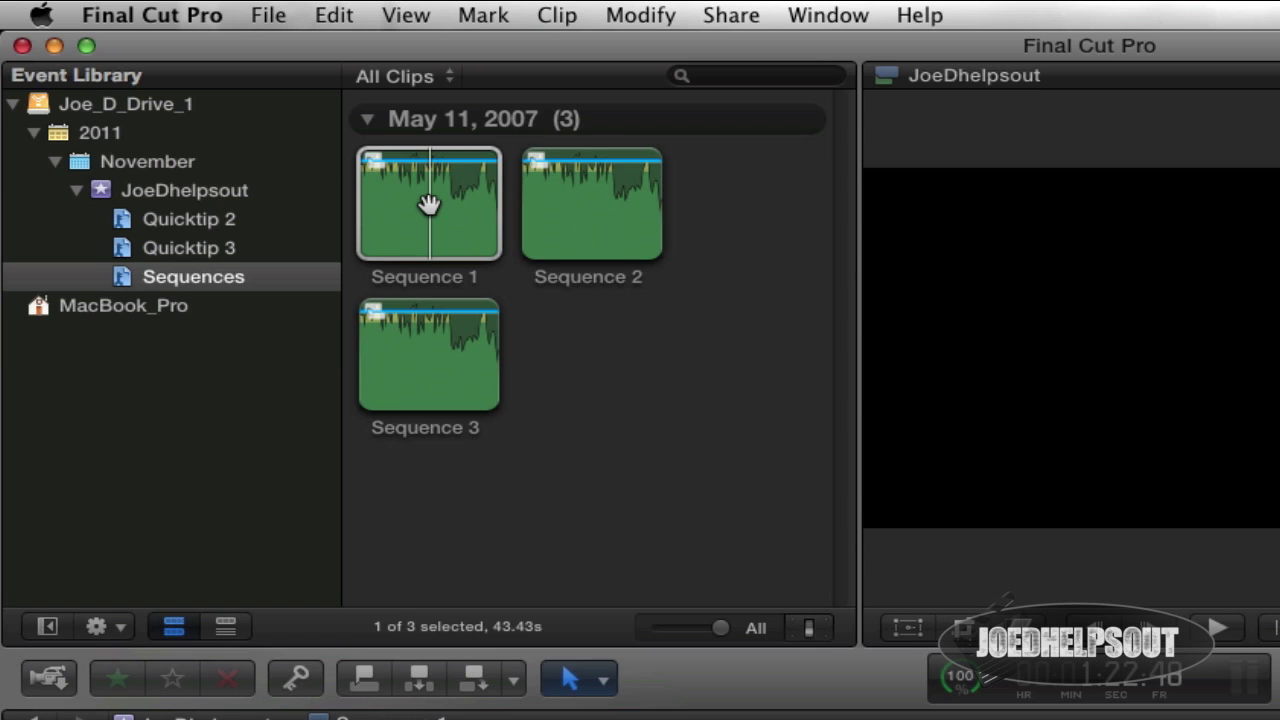
pyautogui.click(428, 204)
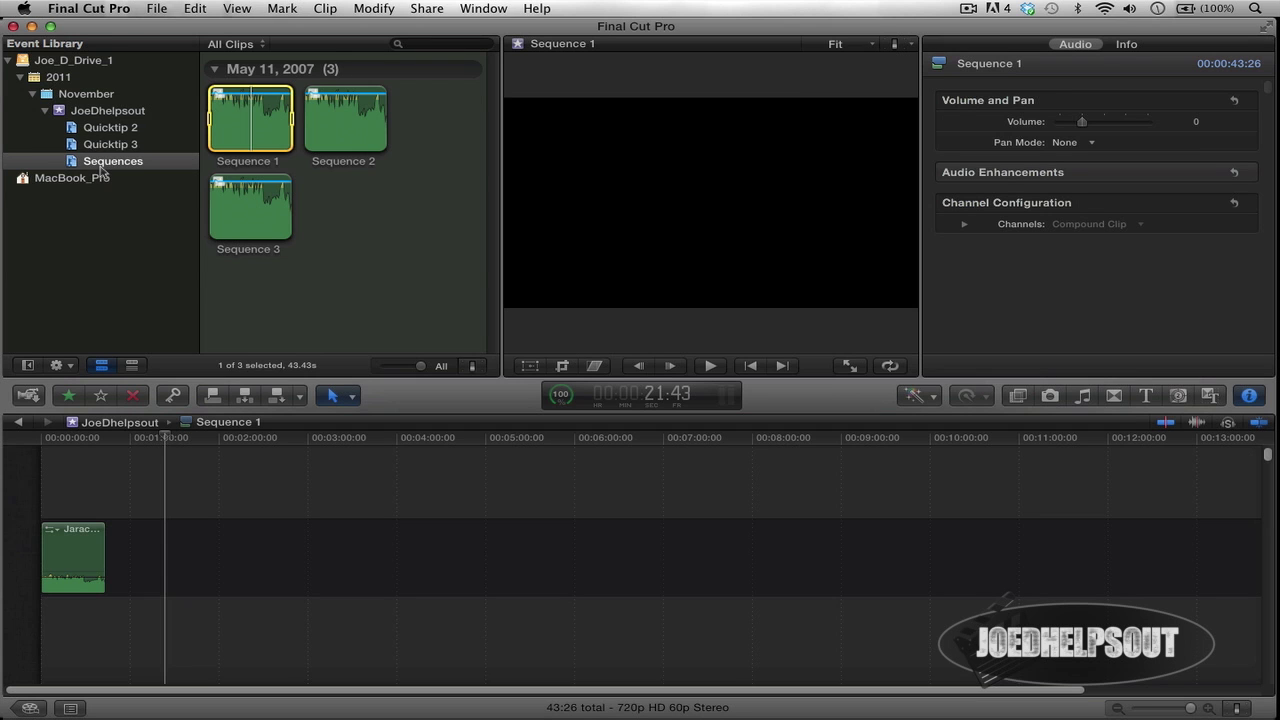
pyautogui.doubleClick(338, 117)
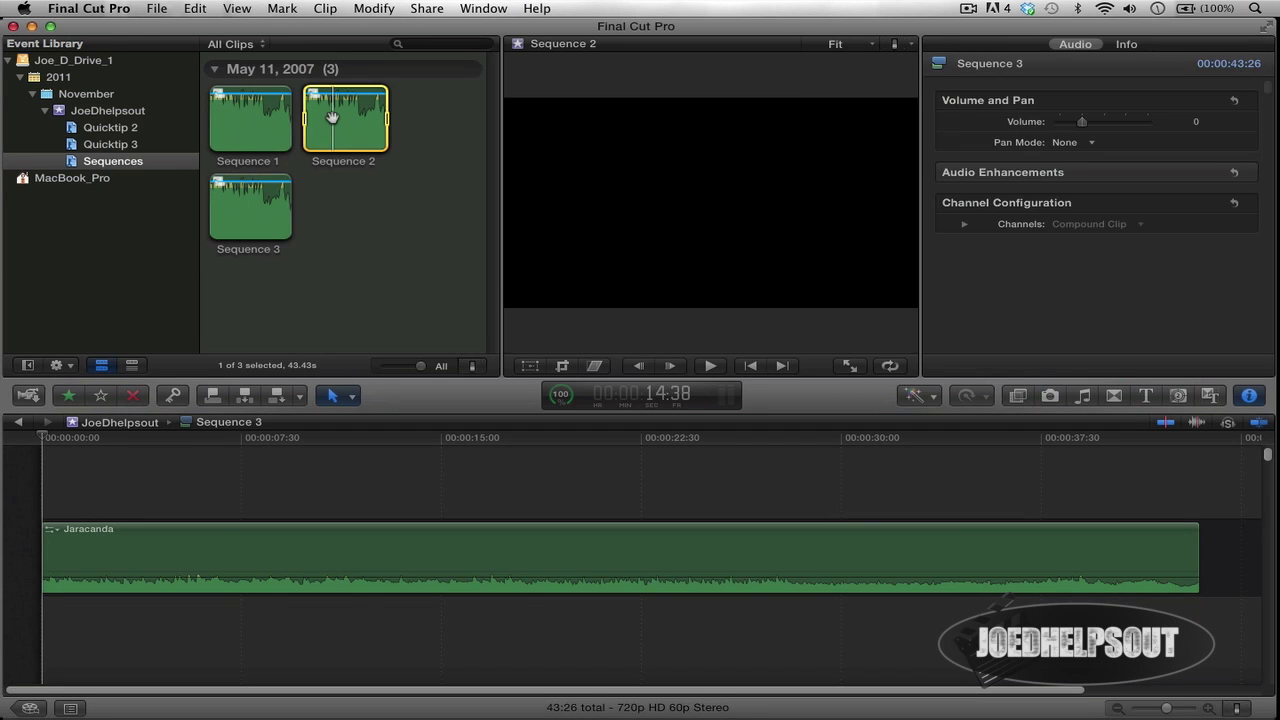
# Open the Sequence 1 compound clip in the timeline, and return from it to the Project Library
pyautogui.doubleClick(246, 115)
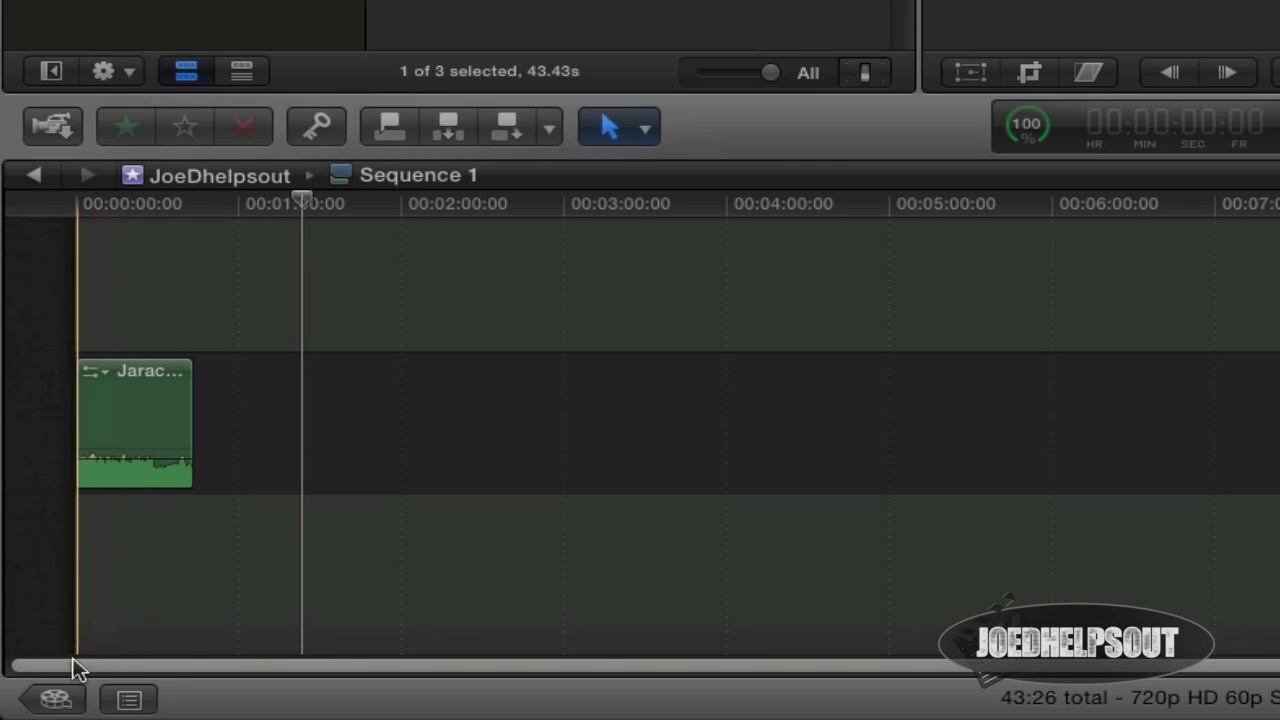
pyautogui.click(55, 700)
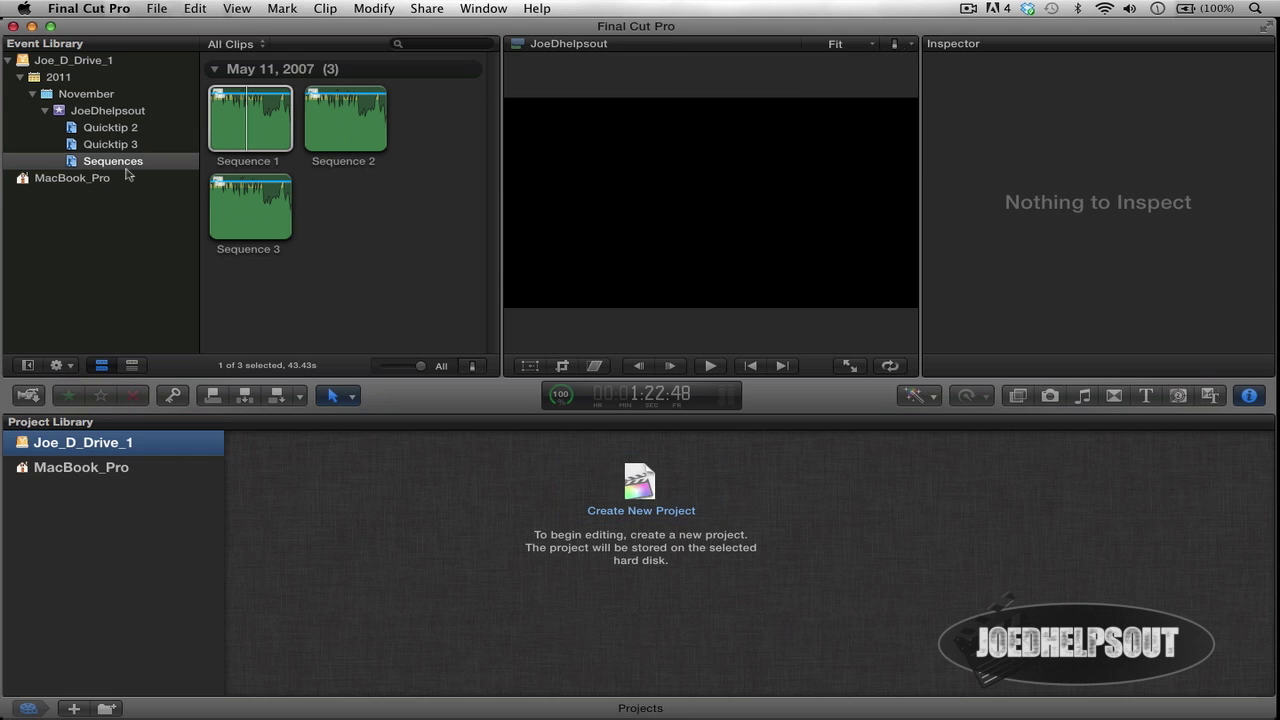
pyautogui.press('super+1')
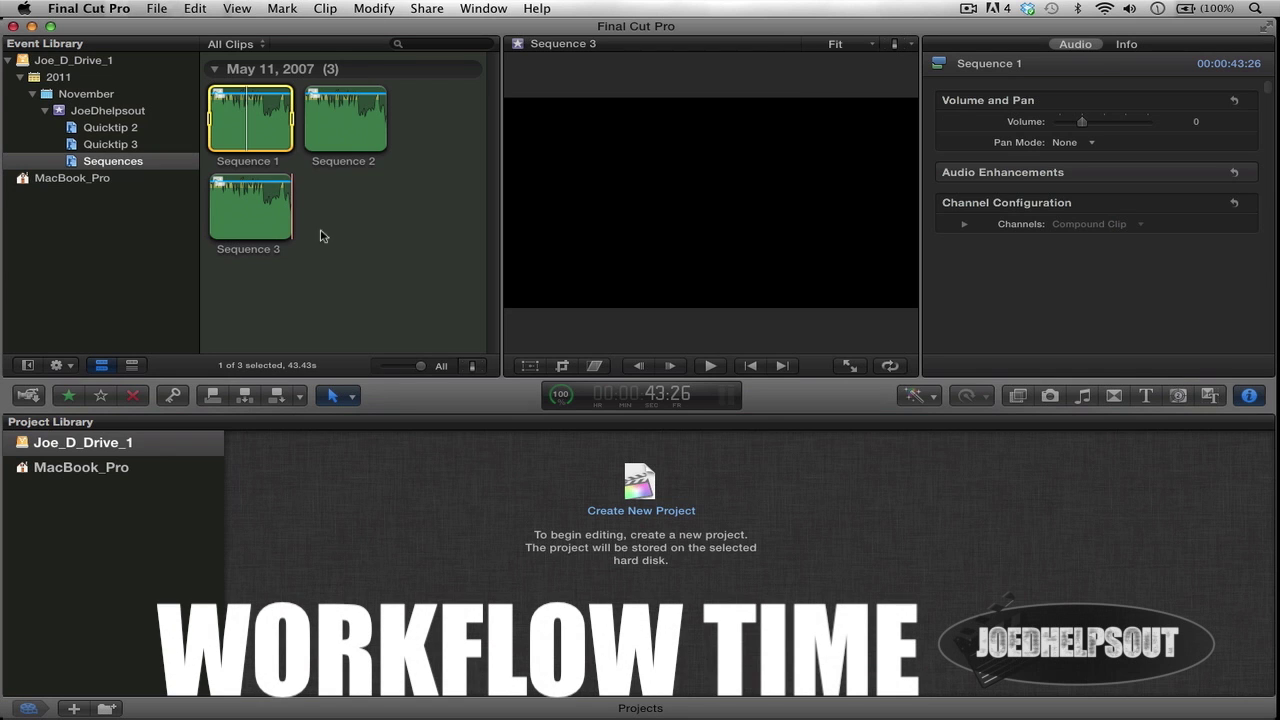
# Create a new project named Master Sequence, keeping the automatic video properties and the default audio and render settings
pyautogui.click(641, 488)
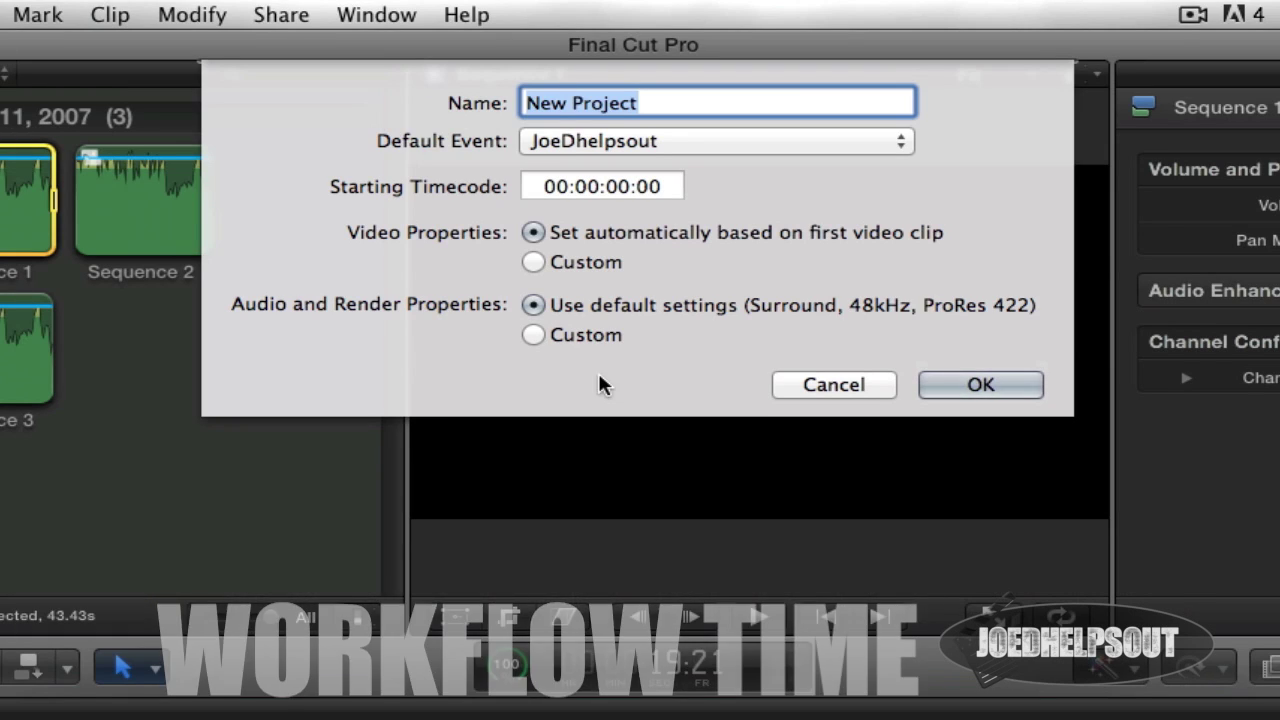
pyautogui.write('Mastre')
pyautogui.press('BackSpace')
pyautogui.press('BackSpace')
pyautogui.write('er Sequence')
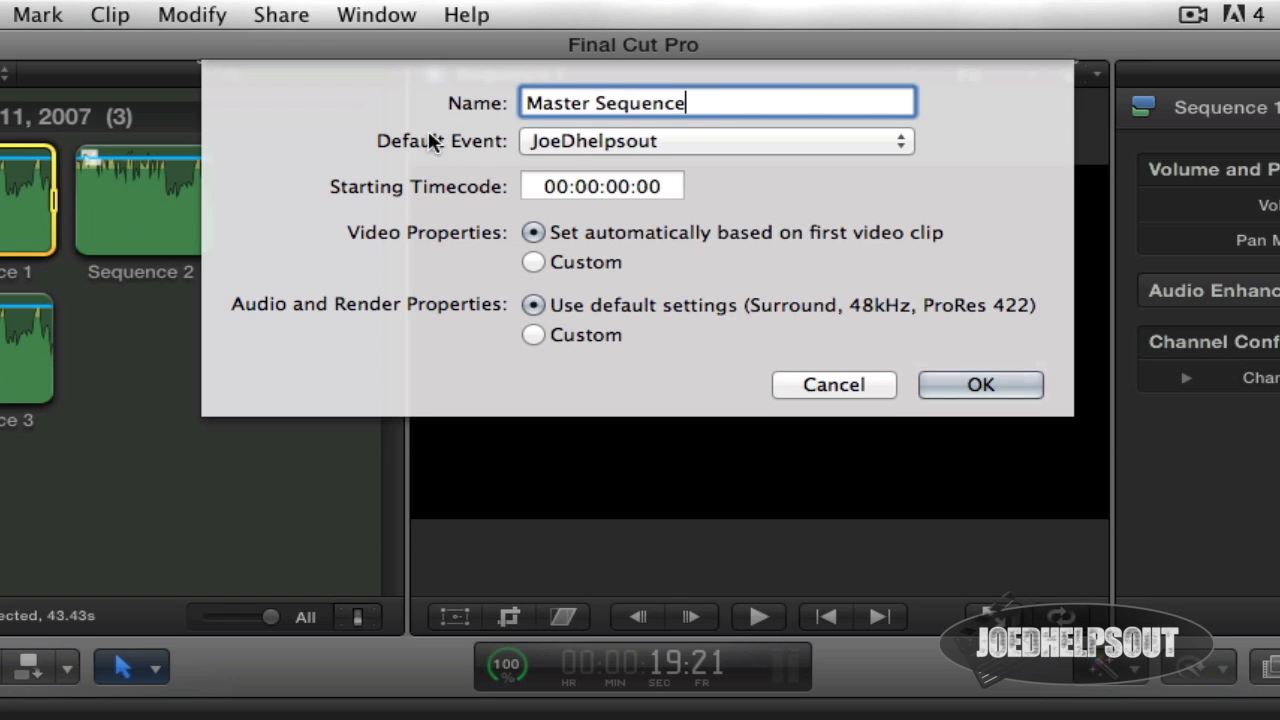
pyautogui.click(984, 386)
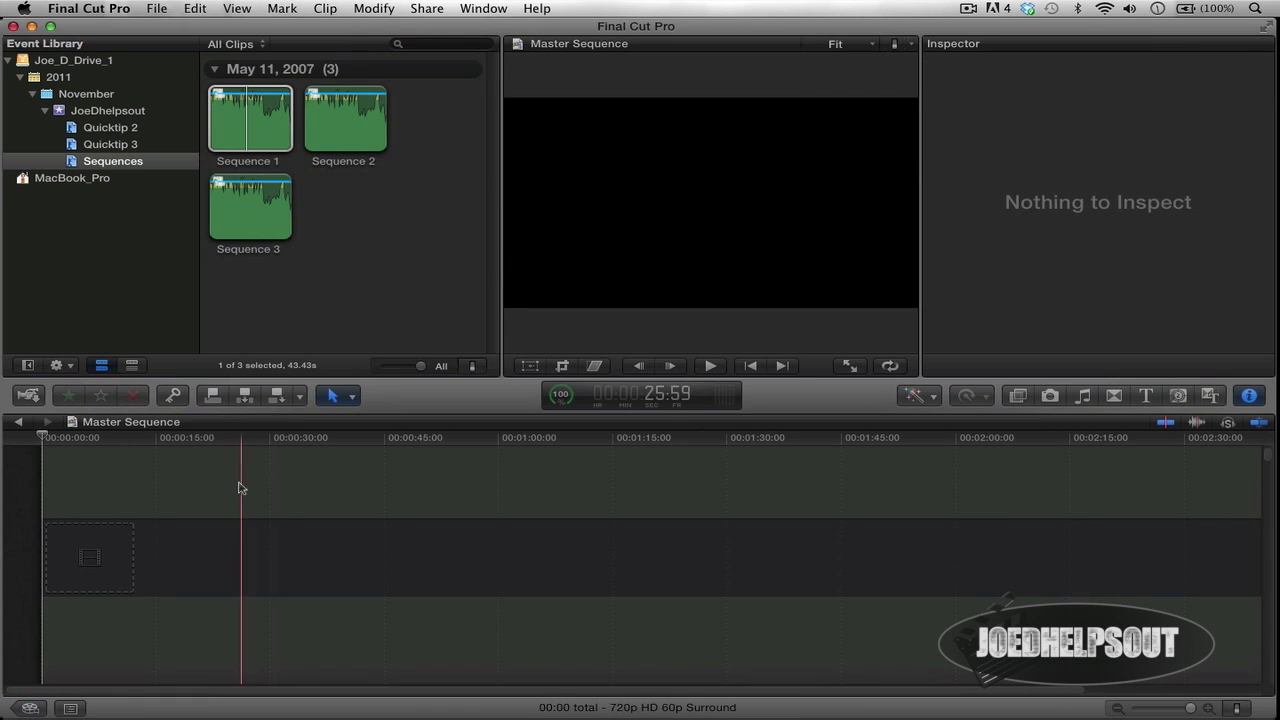
# Add Sequence 1, Sequence 2 and Sequence 3 together to the start of the Master Sequence project's primary storyline
pyautogui.moveTo(386, 265); pyautogui.dragTo(253, 93)
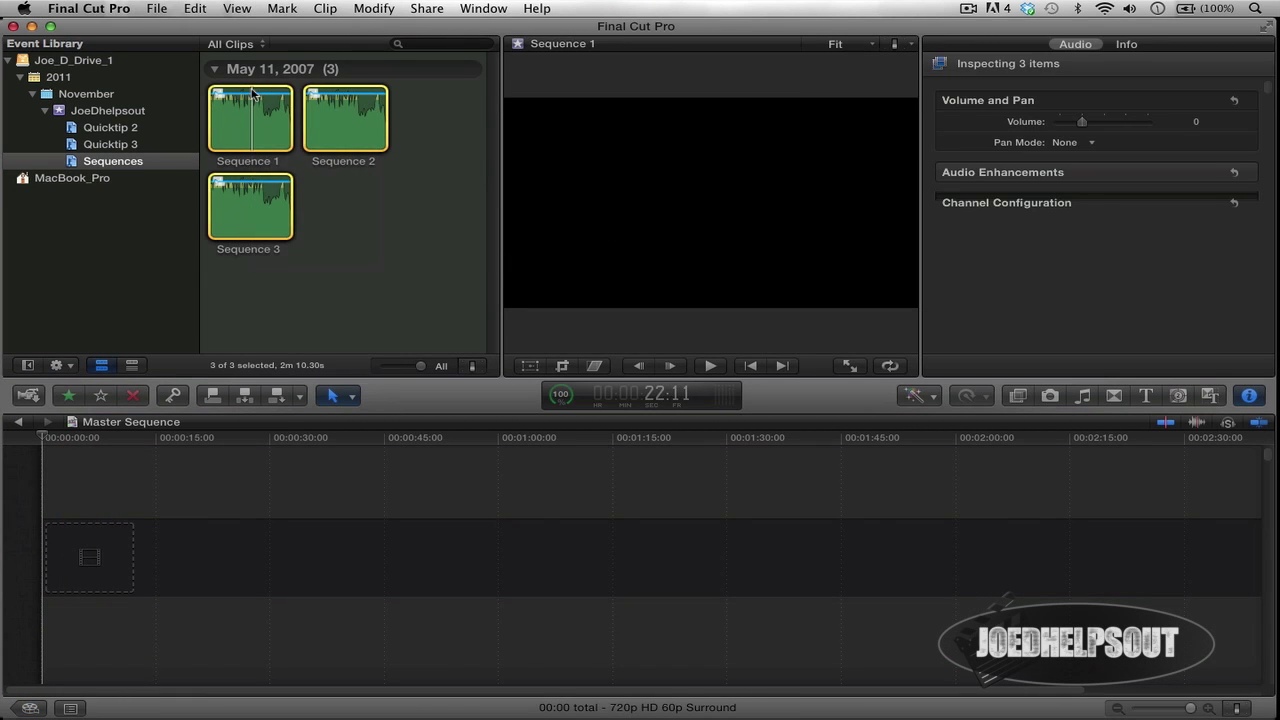
pyautogui.moveTo(252, 93); pyautogui.dragTo(112, 546)
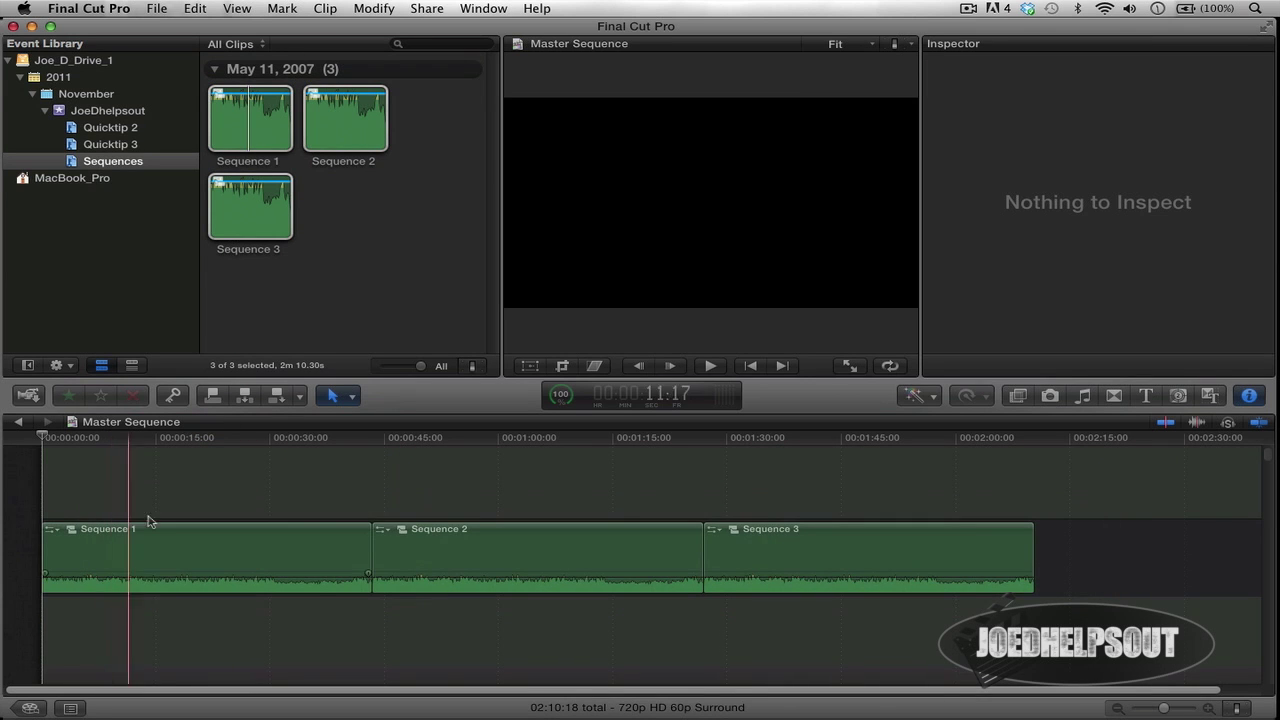